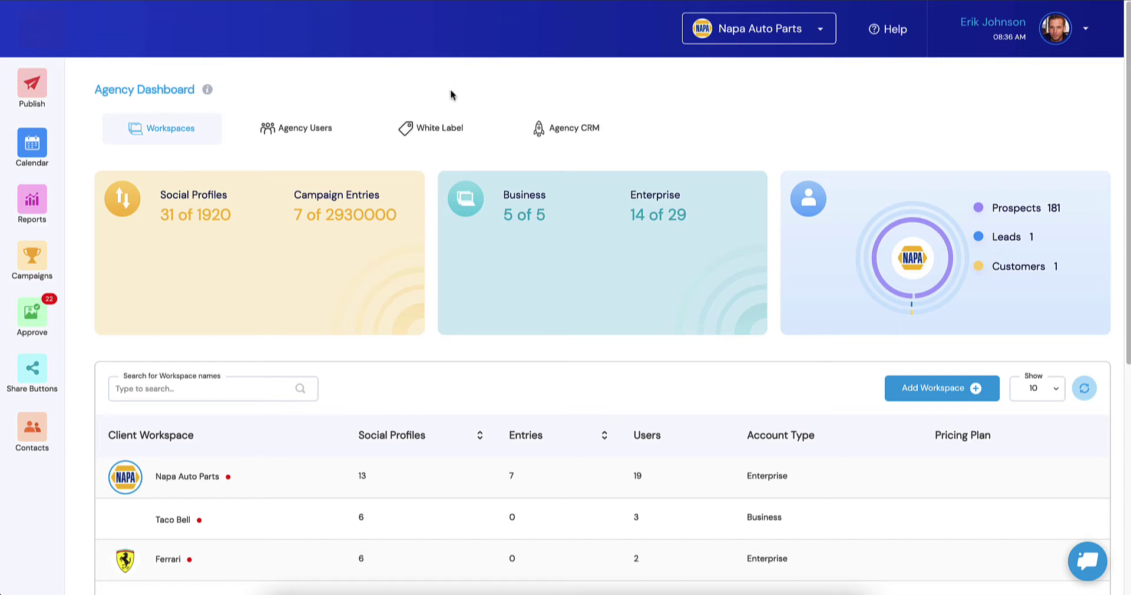
# Step: Open the Agency CRM section of the Agency Dashboard, where Pricing Plans is still empty
pyautogui.click(569, 130)
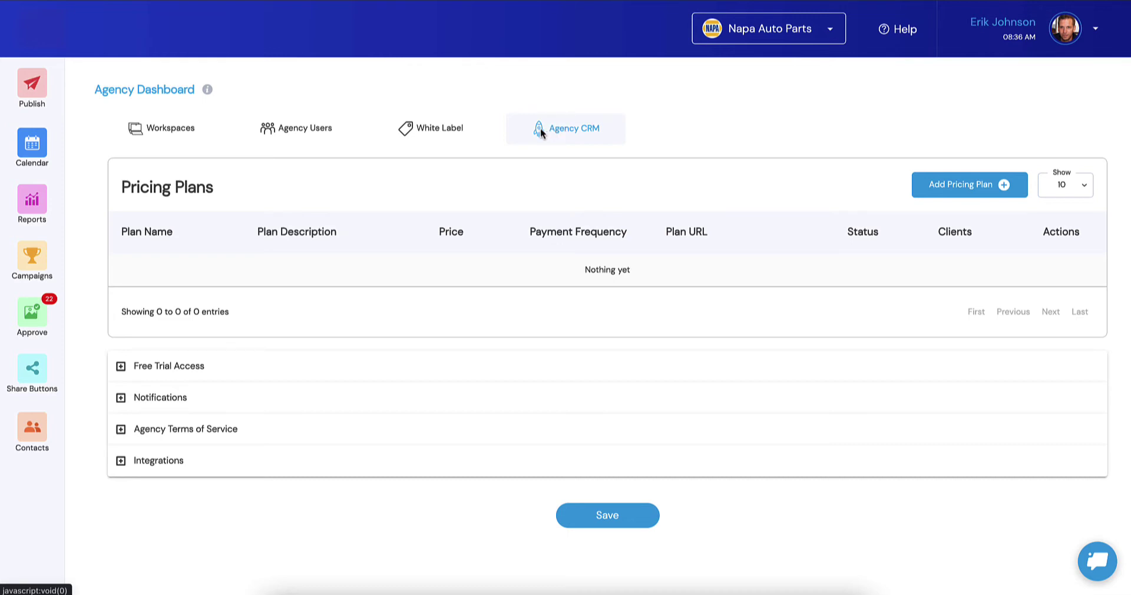
# Step: Expand Integrations to reveal the Stripe Integration and Contacts Integration options
pyautogui.click(177, 466)
pyautogui.scroll(-3, 195, 458)
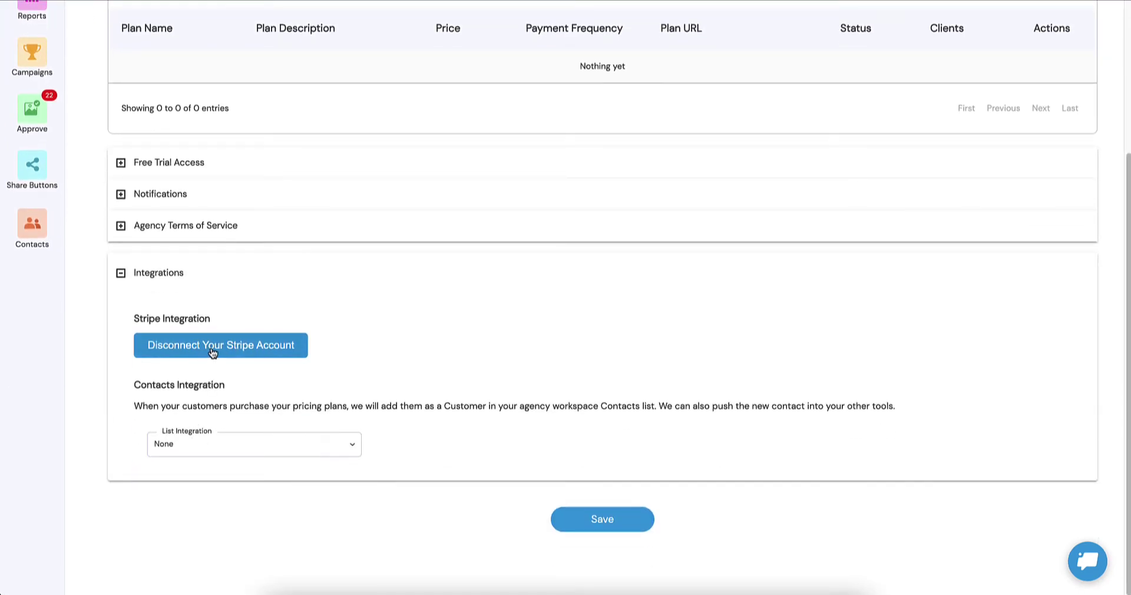
# Step: Disconnect the linked Stripe account and reconnect it to the Sociamonials Stripe account
pyautogui.click(213, 350)
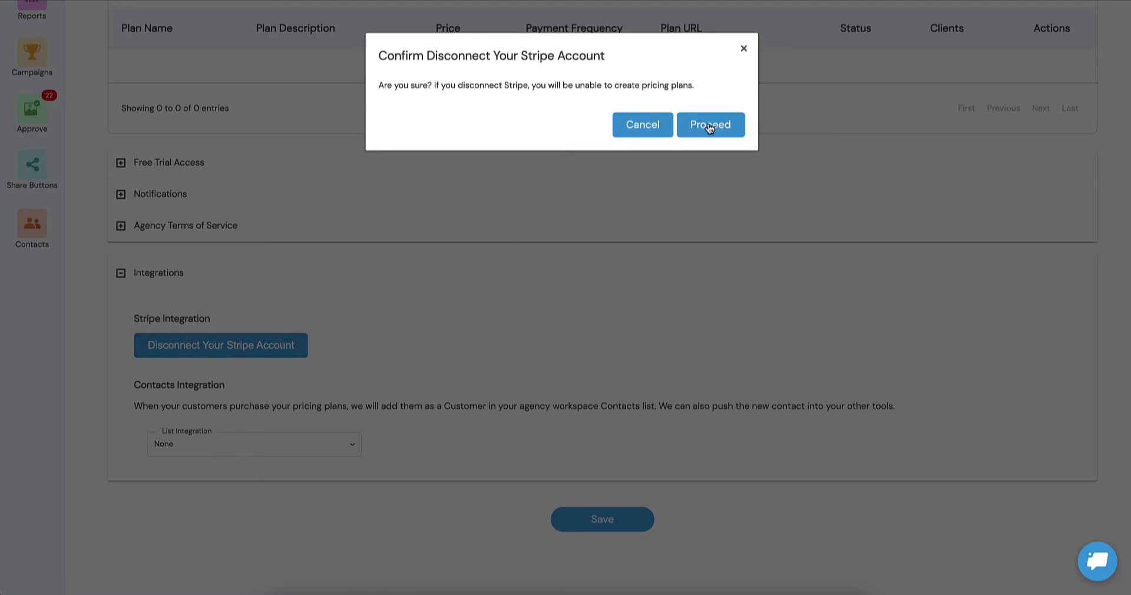
pyautogui.click(704, 125)
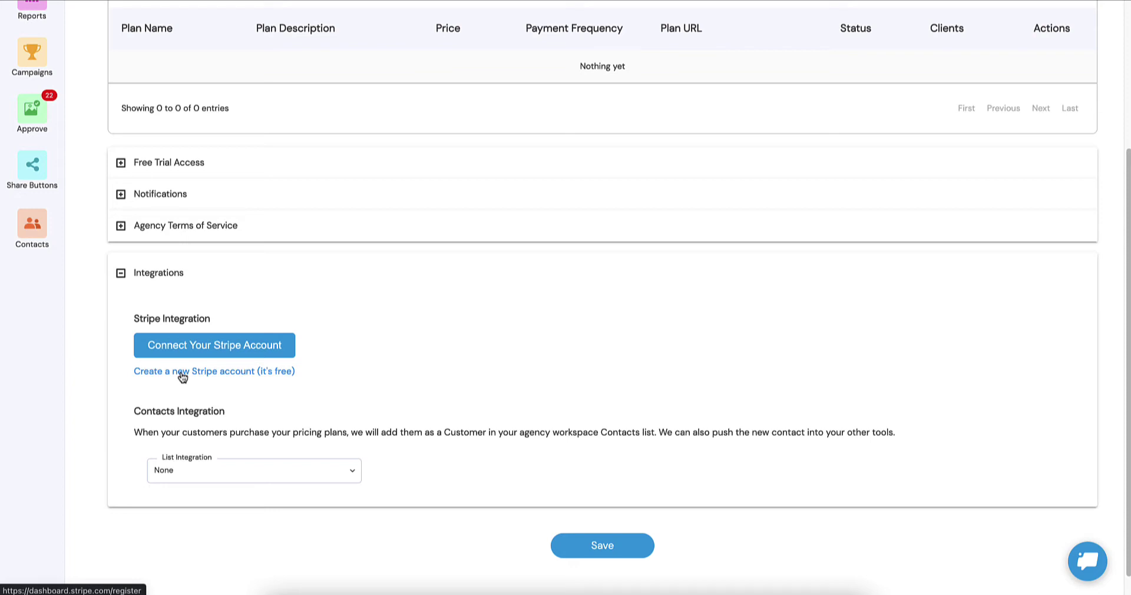
pyautogui.click(197, 346)
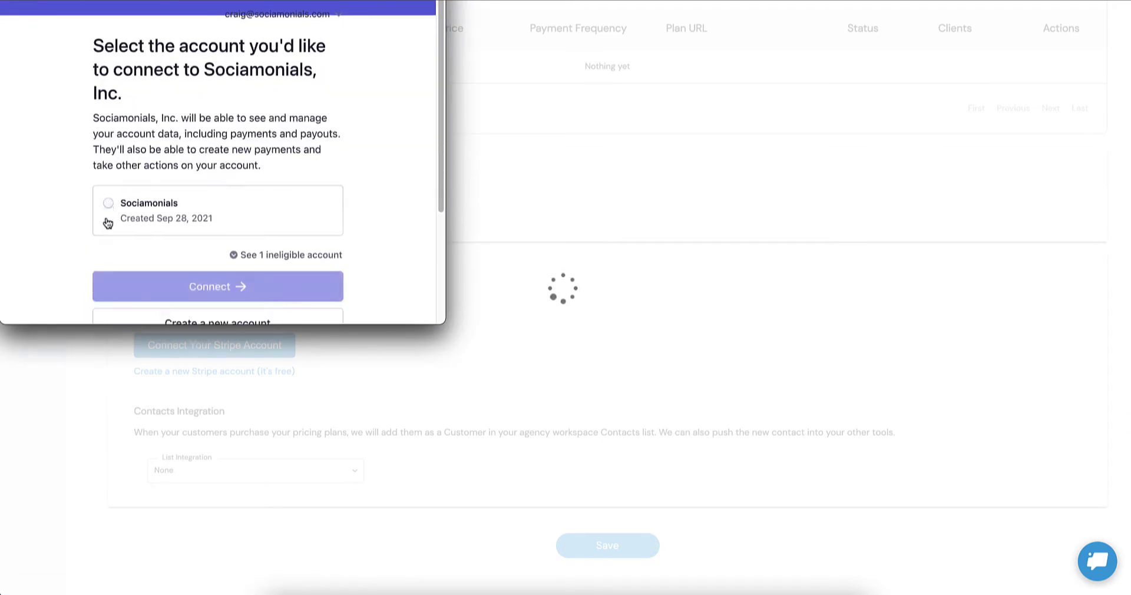
pyautogui.click(108, 223)
pyautogui.click(181, 290)
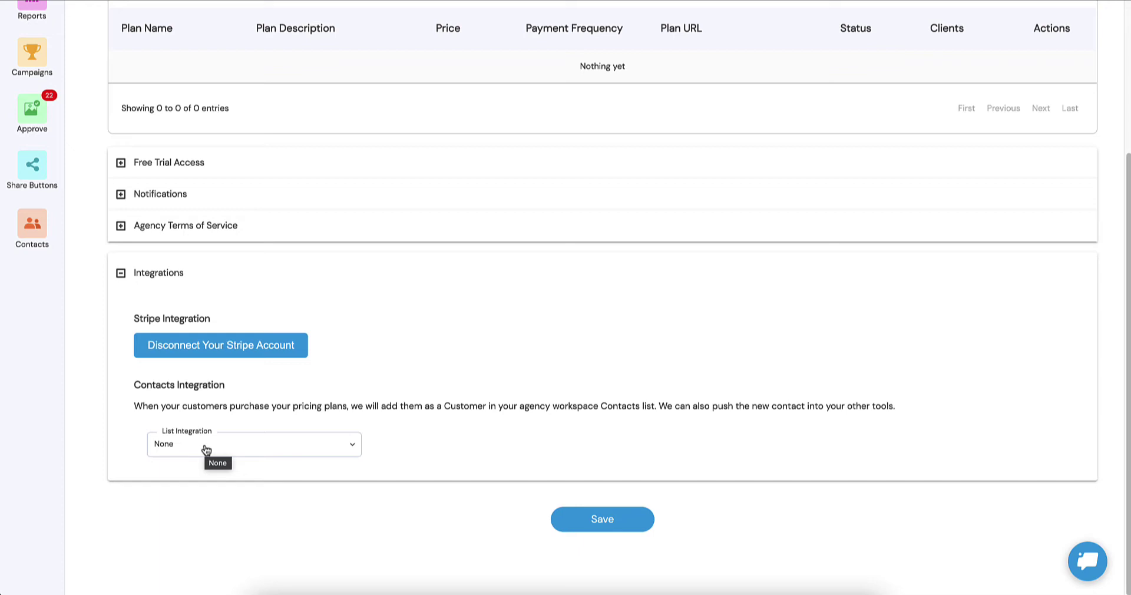
pyautogui.scroll(4, 206, 450)
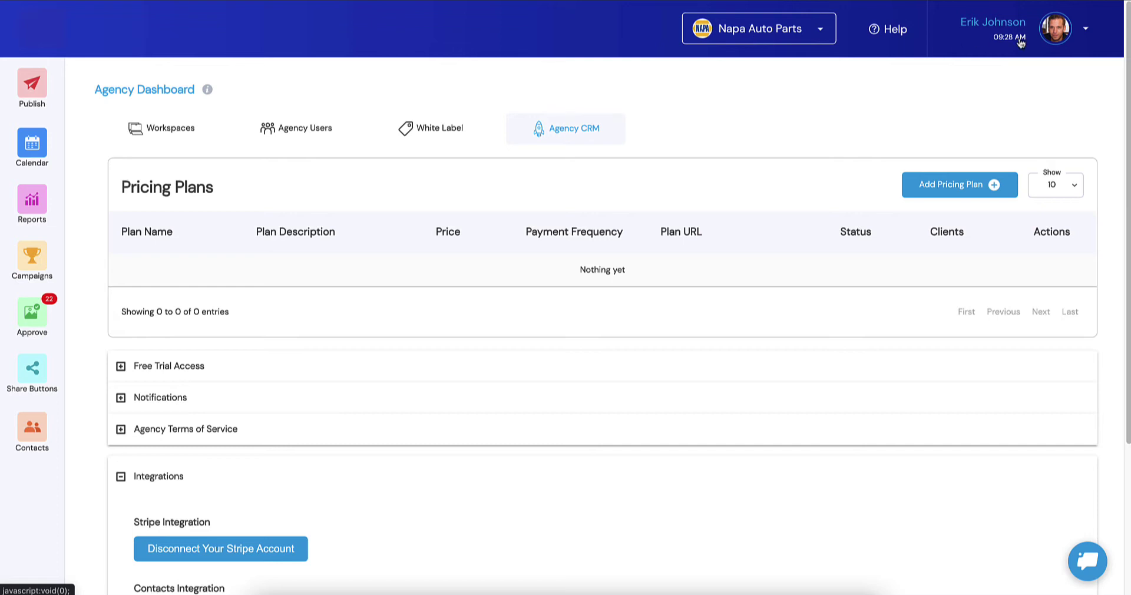
# Step: Check the MailChimp integration on the account's Integrations page, then go back to the Agency Dashboard
pyautogui.click(1073, 36)
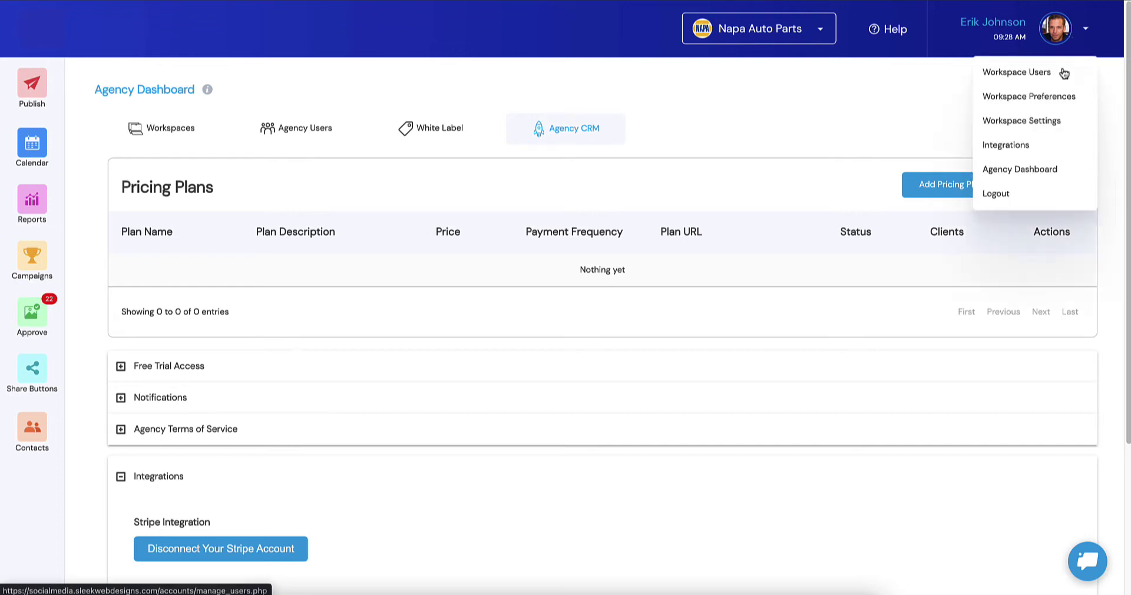
pyautogui.click(1046, 145)
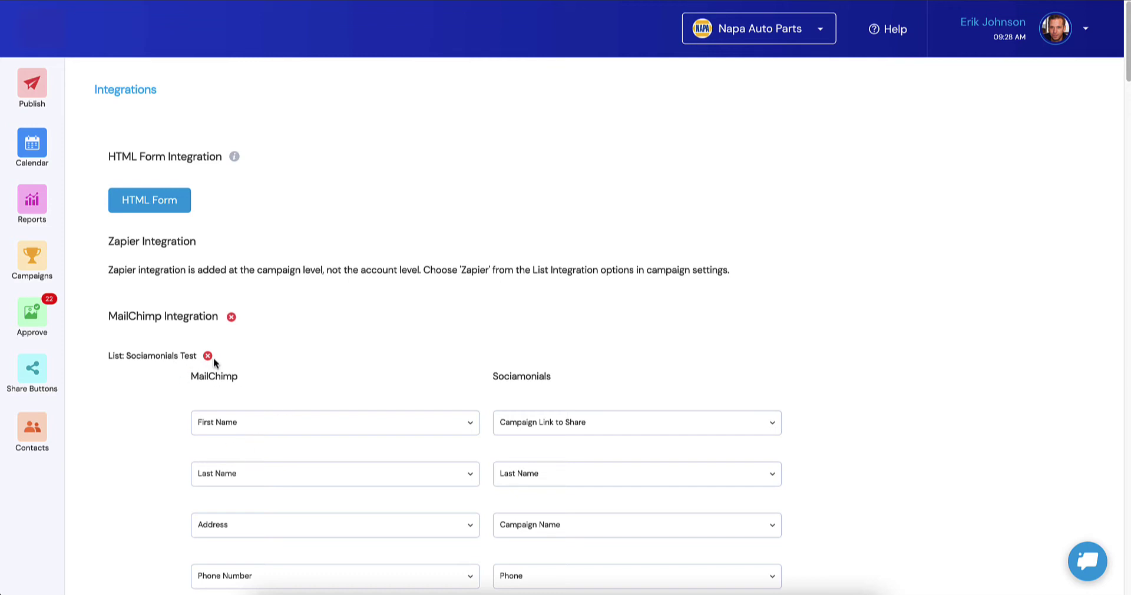
pyautogui.click(1076, 34)
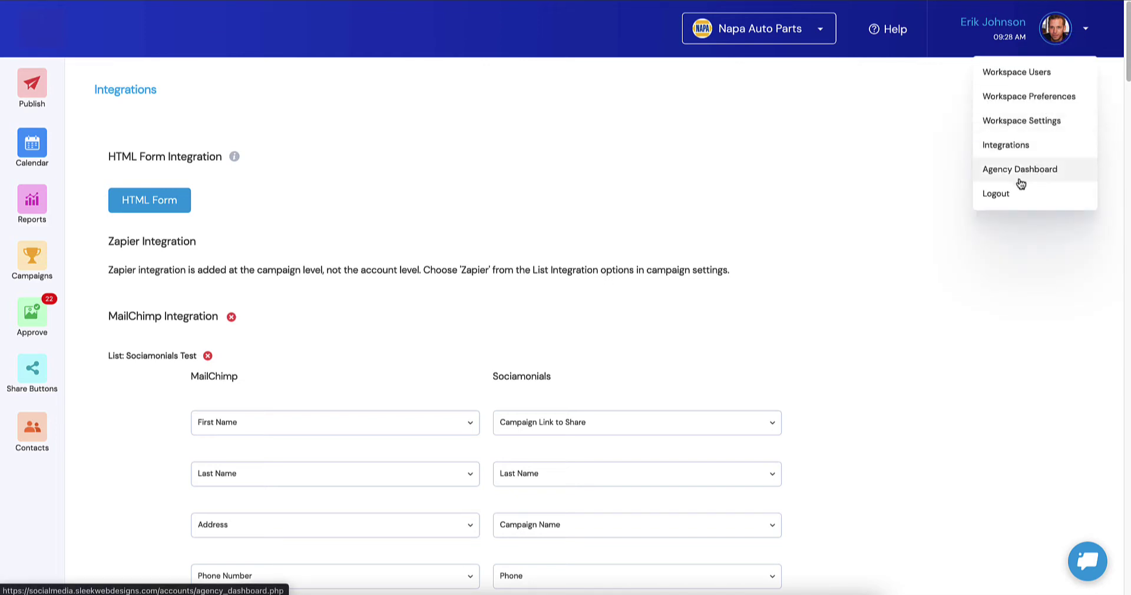
pyautogui.click(1054, 177)
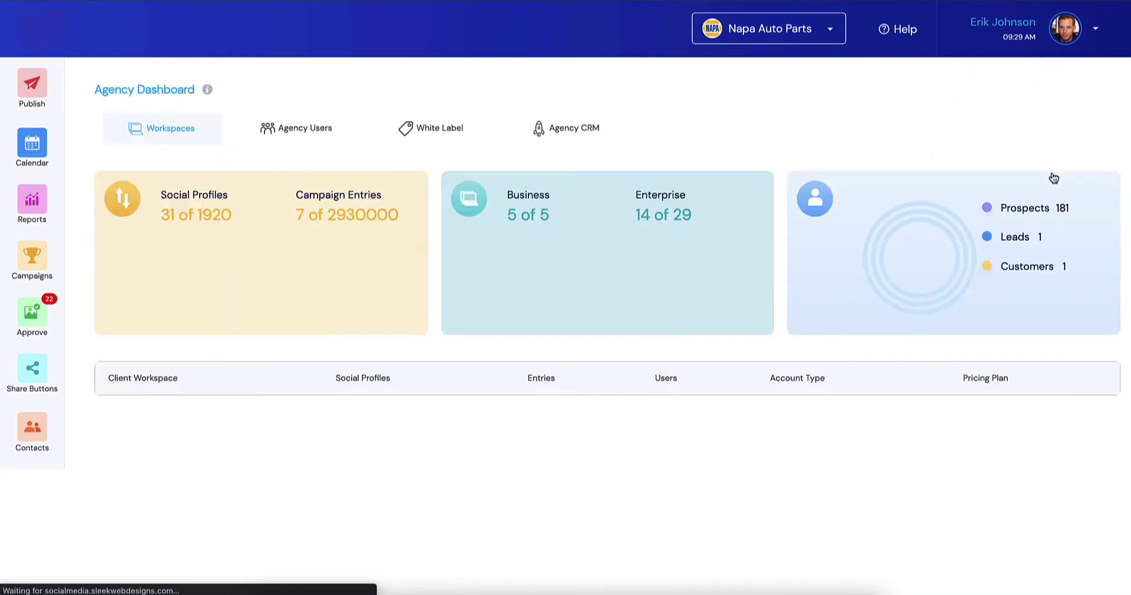
# Step: Set the CRM's List Integration to Mailchimp with the Sociamonials Test list
pyautogui.click(566, 130)
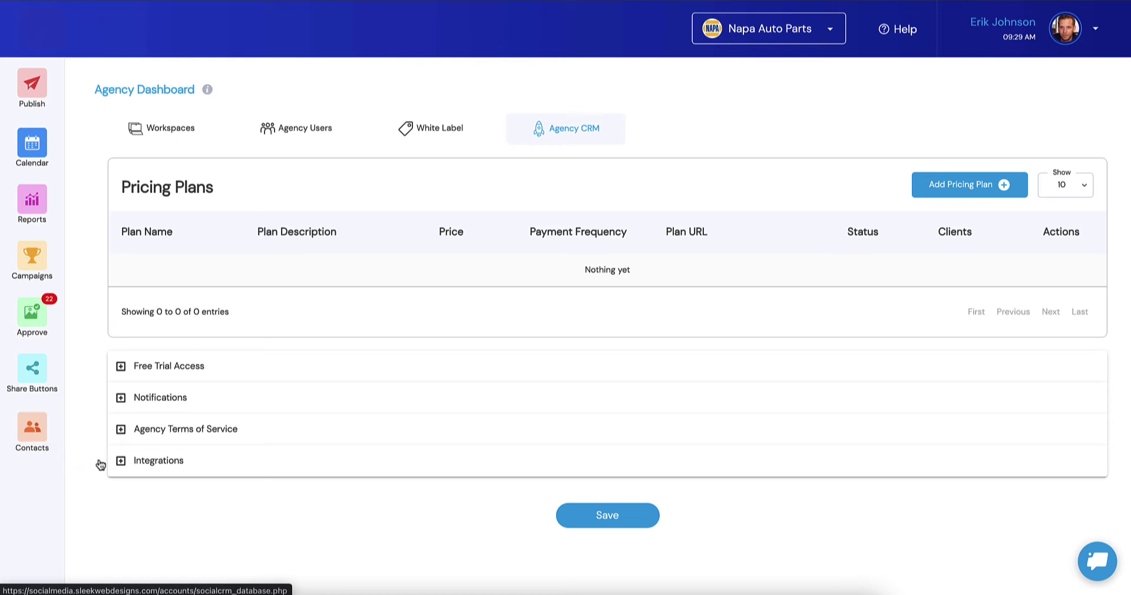
pyautogui.click(154, 461)
pyautogui.scroll(-3, 356, 403)
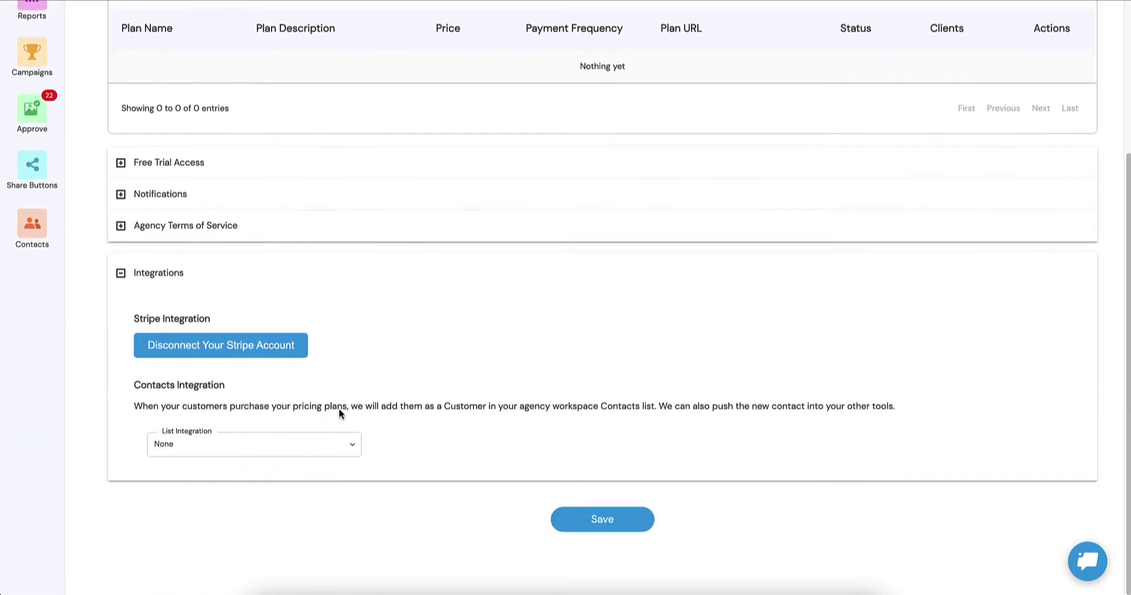
pyautogui.click(205, 453)
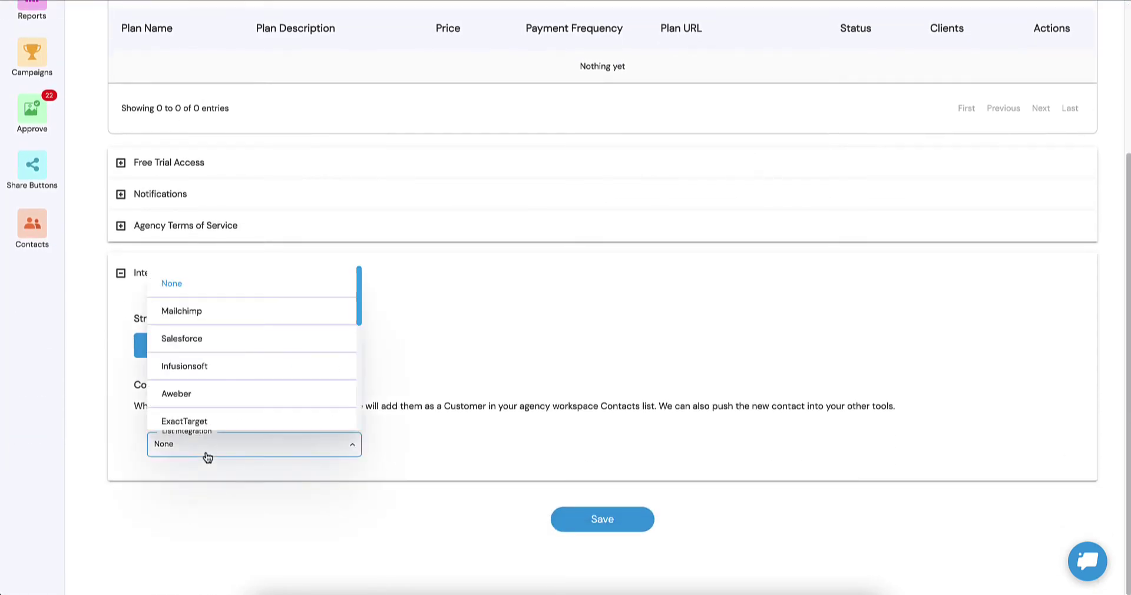
pyautogui.click(221, 317)
pyautogui.click(422, 447)
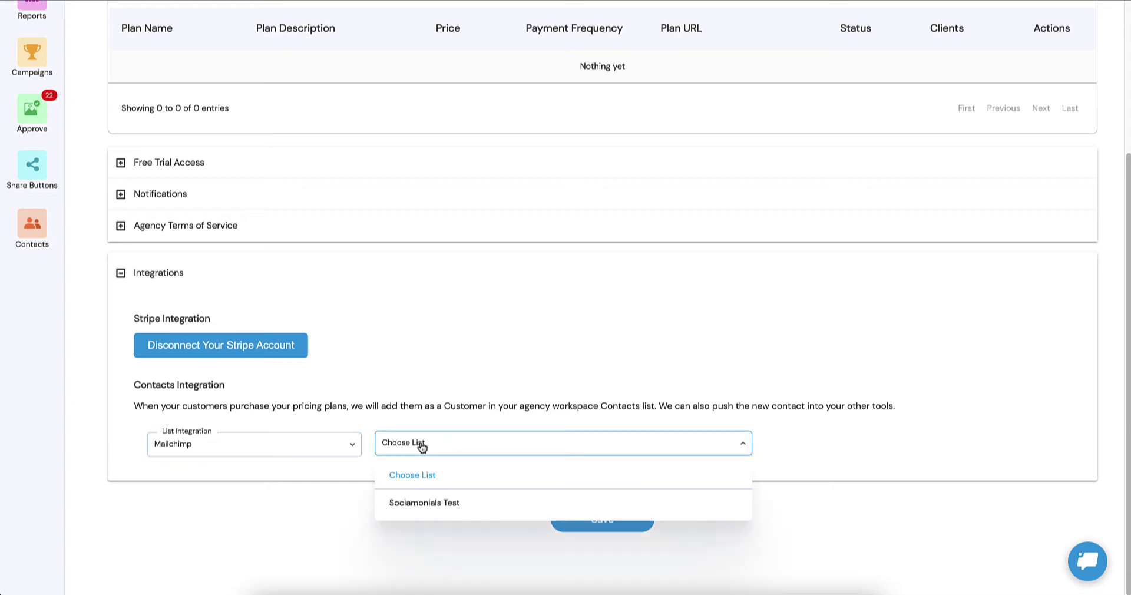
pyautogui.click(425, 503)
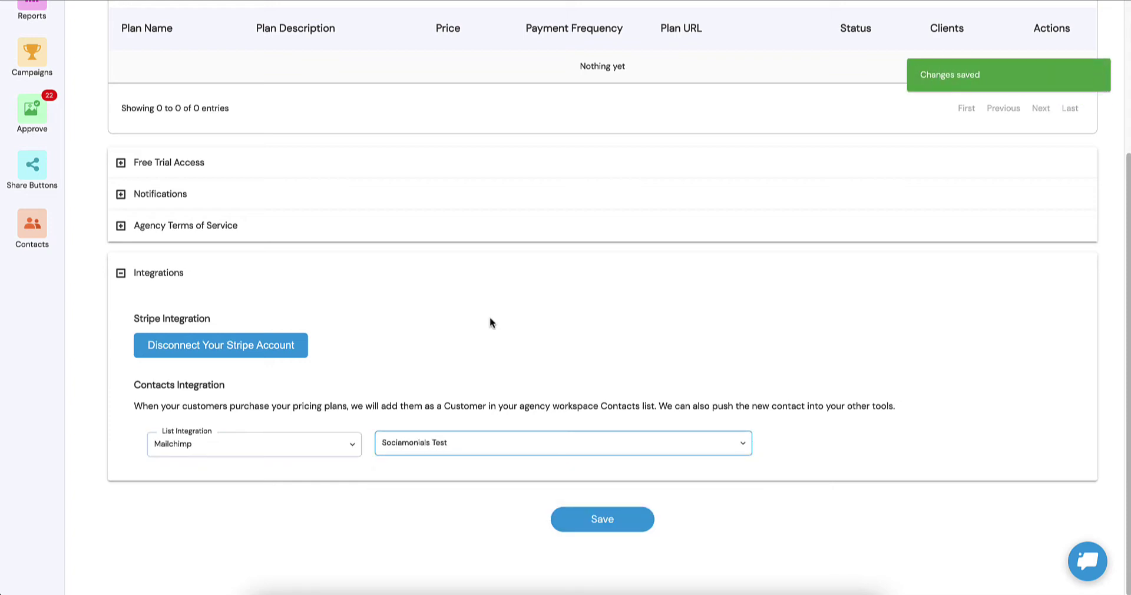
pyautogui.scroll(3, 489, 317)
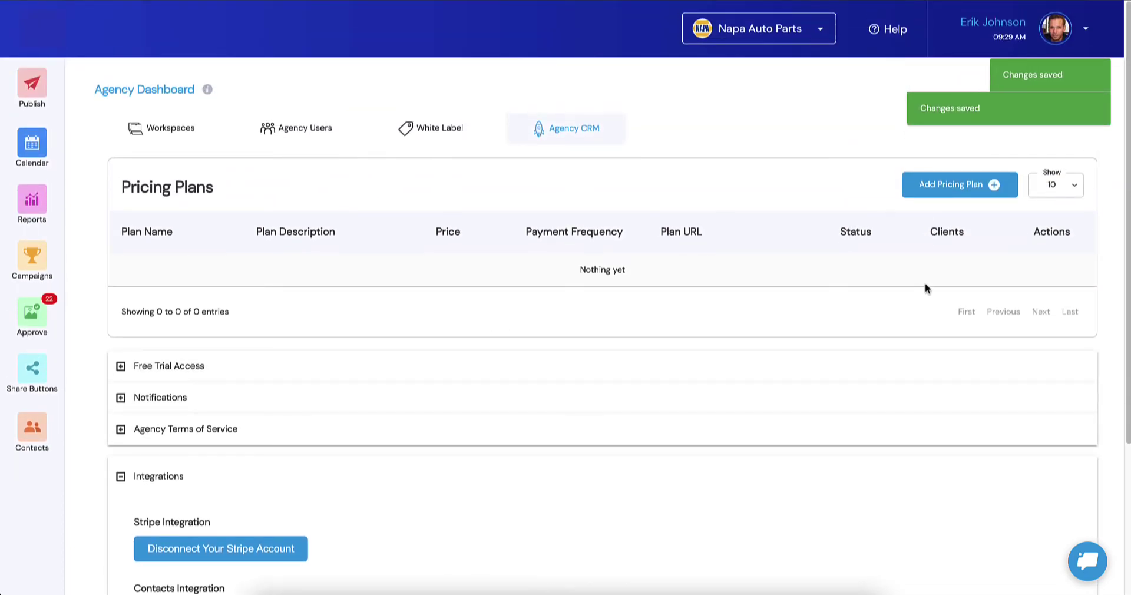
# Step: Start a new, empty pricing plan with Add Pricing Plan
pyautogui.click(961, 185)
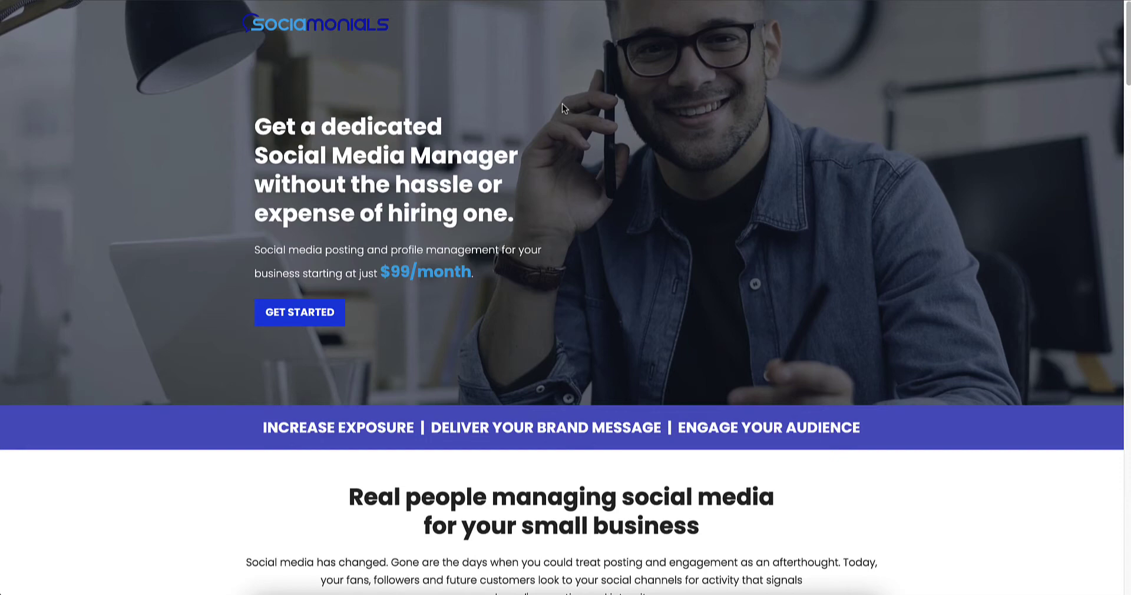
# Step: Scroll through the website's pricing sections to review the Junior, regular and Senior plan prices
pyautogui.scroll(-3, 562, 104)
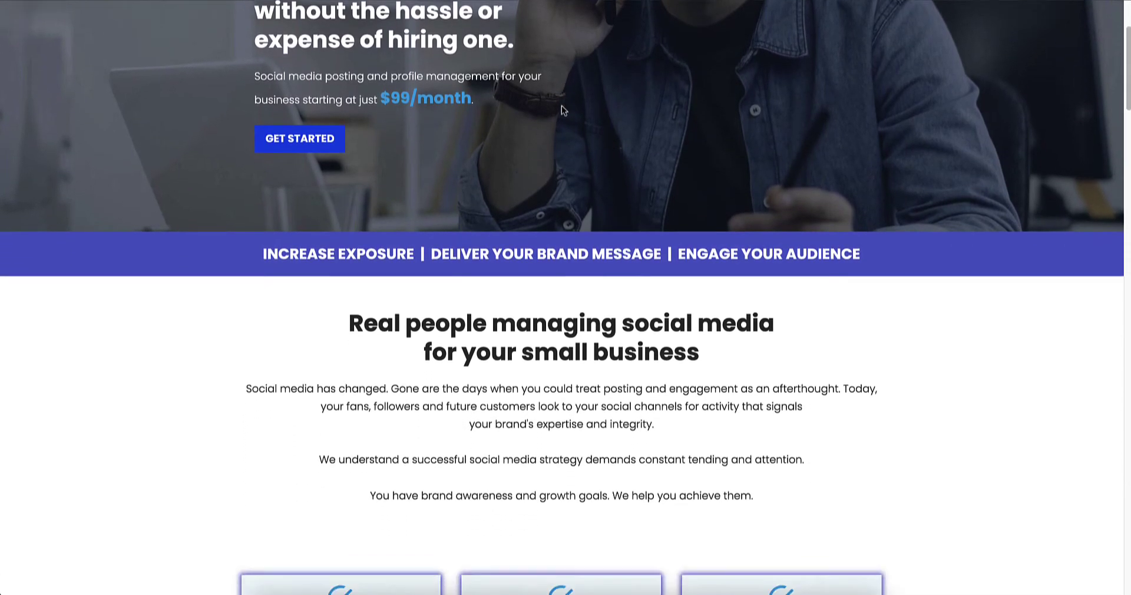
pyautogui.scroll(-20, 561, 105)
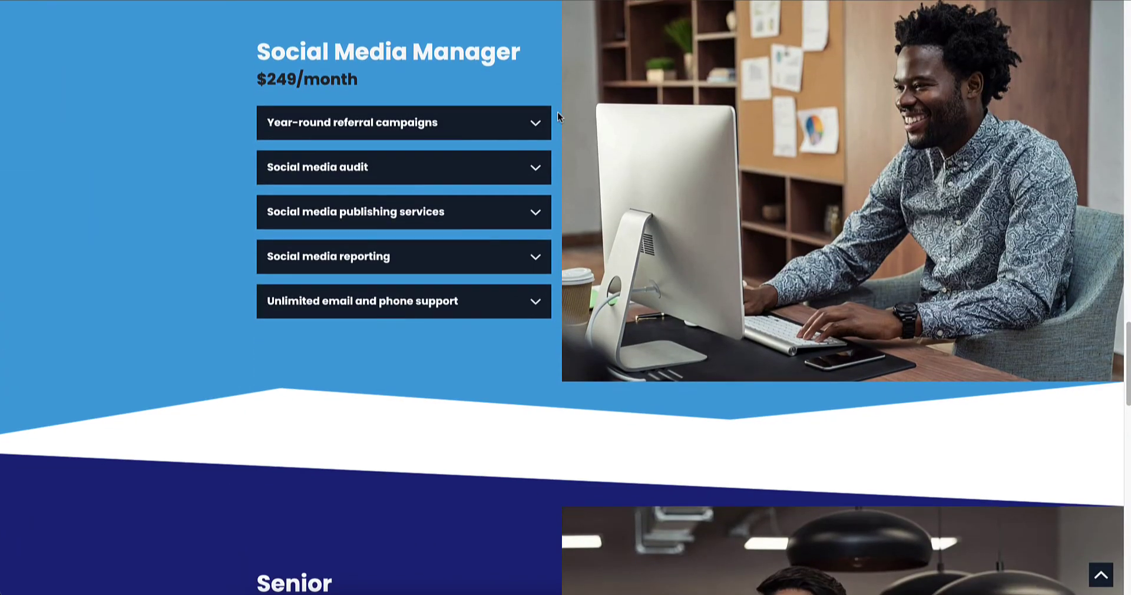
pyautogui.scroll(-9, 558, 116)
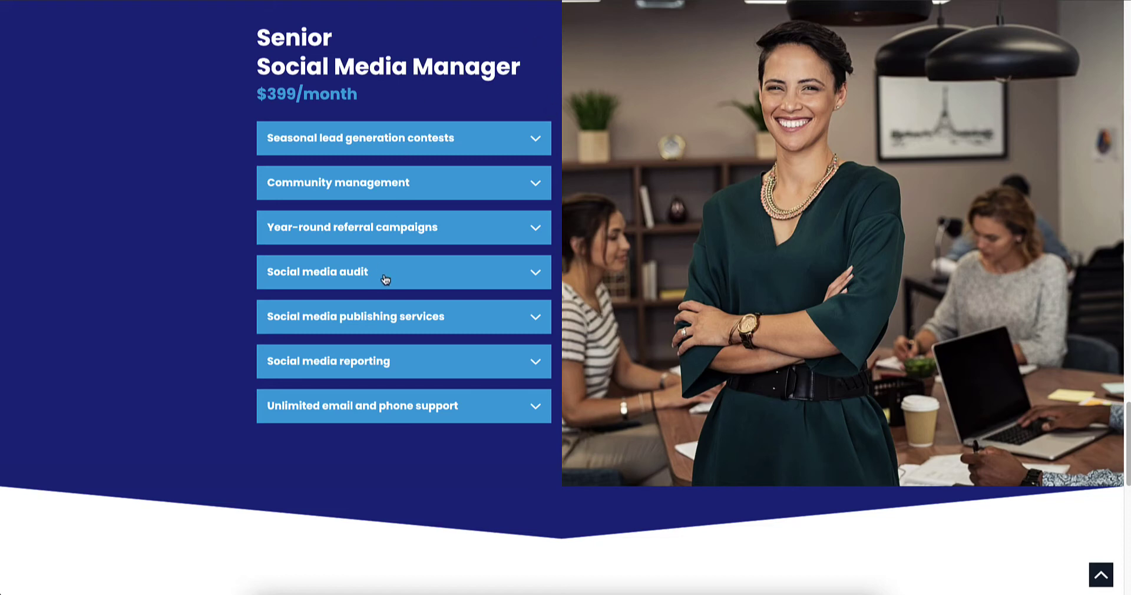
pyautogui.scroll(-10, 385, 279)
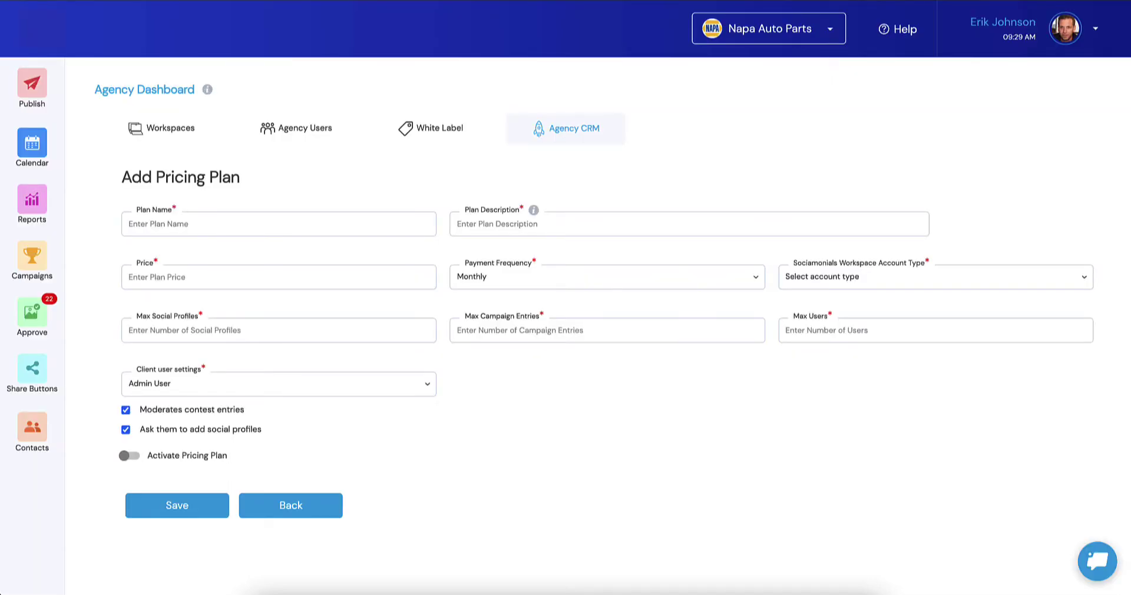
# Step: Copy the Junior Social Media Manager heading from the website into the Plan Name field
pyautogui.click(194, 223)
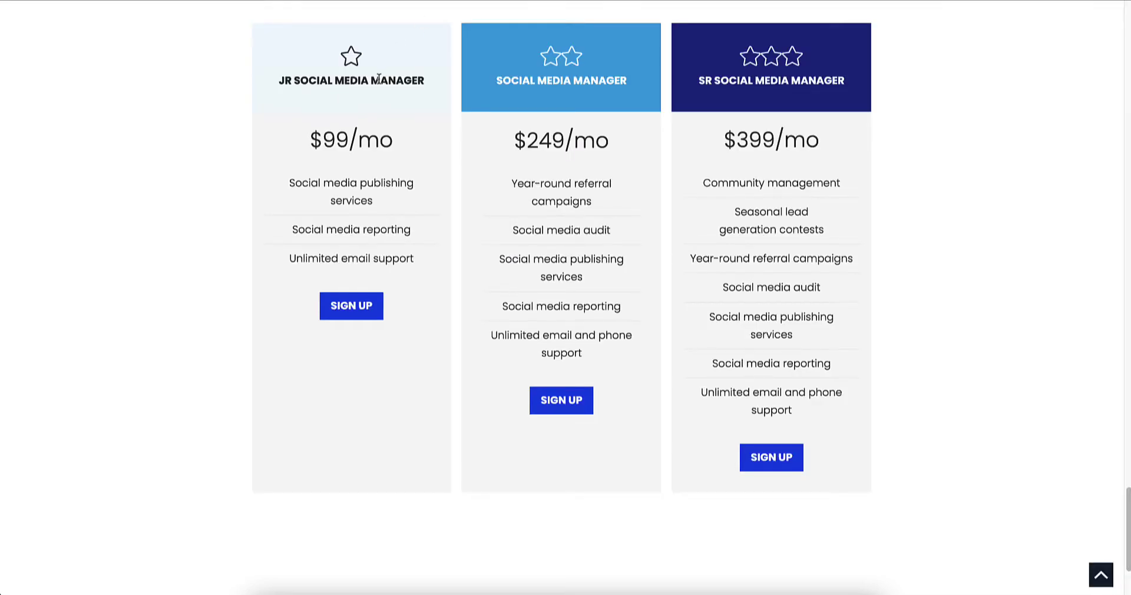
pyautogui.moveTo(426, 80); pyautogui.dragTo(280, 81)
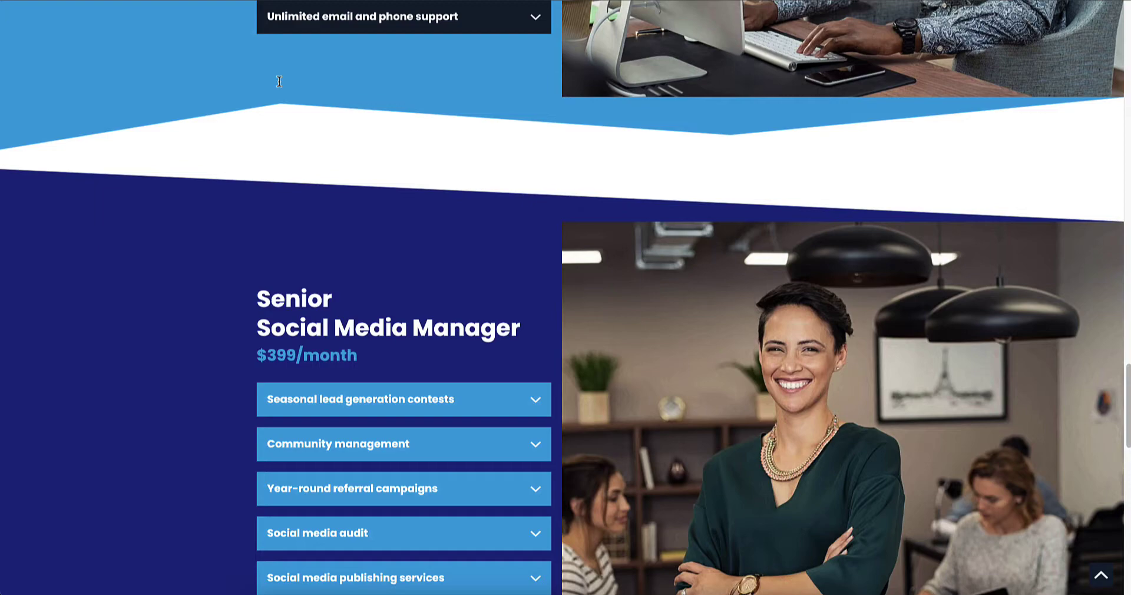
pyautogui.scroll(10, 280, 81)
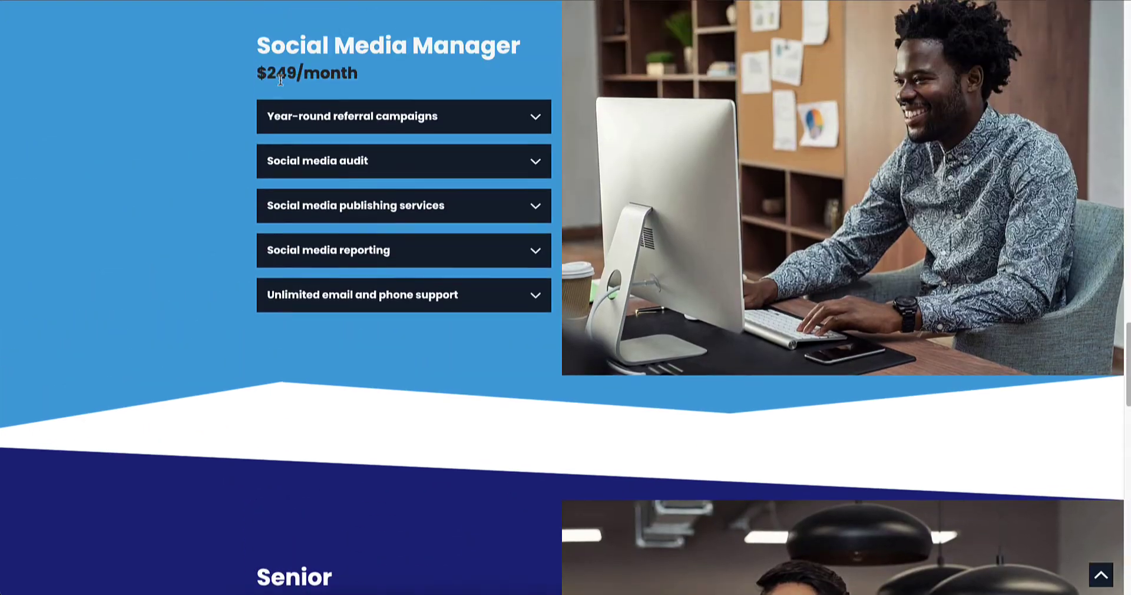
pyautogui.scroll(5, 280, 81)
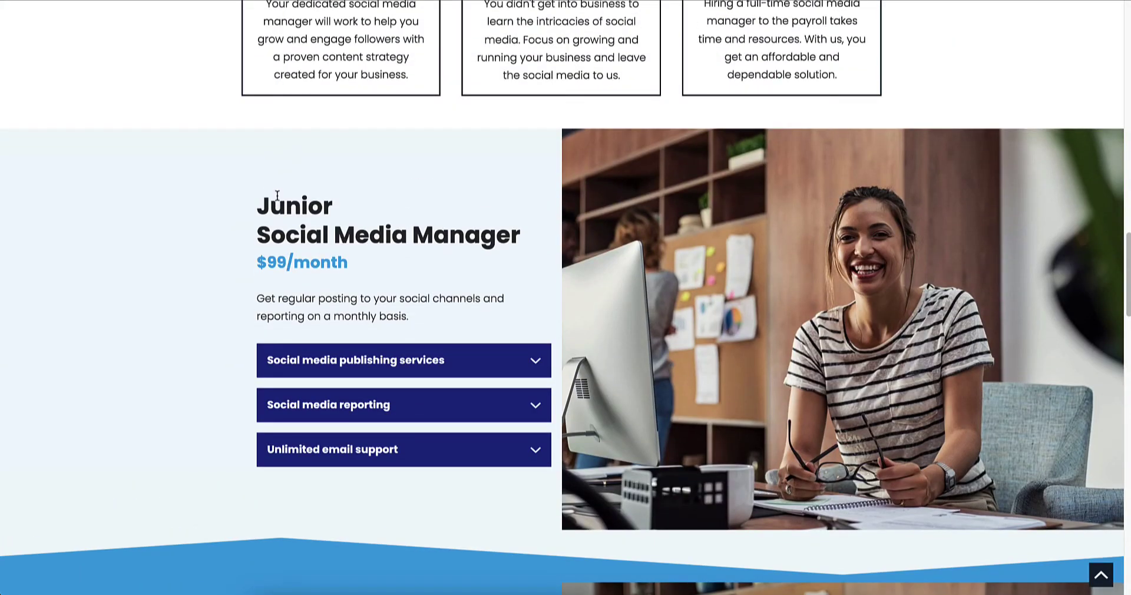
pyautogui.moveTo(263, 205); pyautogui.dragTo(520, 236)
pyautogui.hotkey('ctrl', 'c')
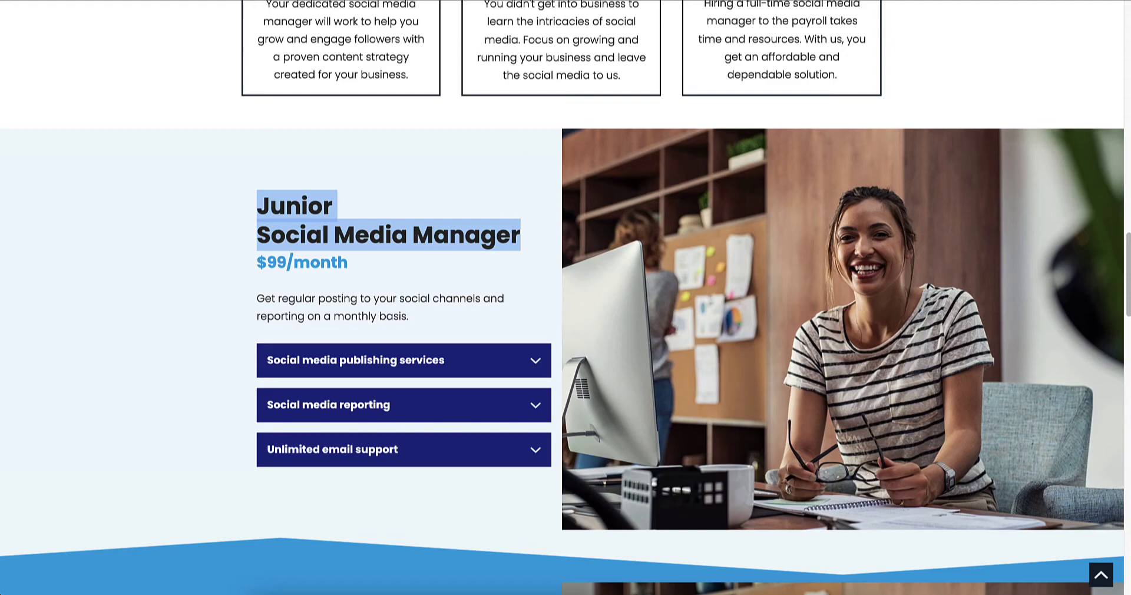
pyautogui.hotkey('alt', 'Tab')
pyautogui.hotkey('ctrl', 'v')
# Step: Select and copy the Junior plan's description sentence on the website
pyautogui.click(284, 298)
pyautogui.moveTo(257, 299); pyautogui.dragTo(408, 323)
pyautogui.hotkey('ctrl', 'c')
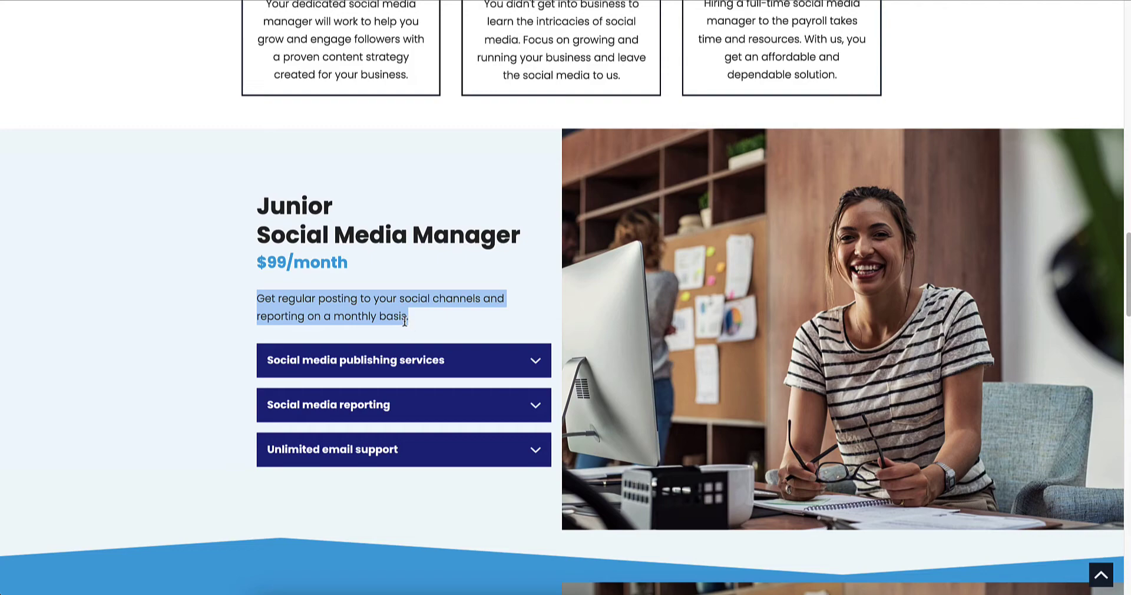
pyautogui.hotkey('alt', 'Tab')
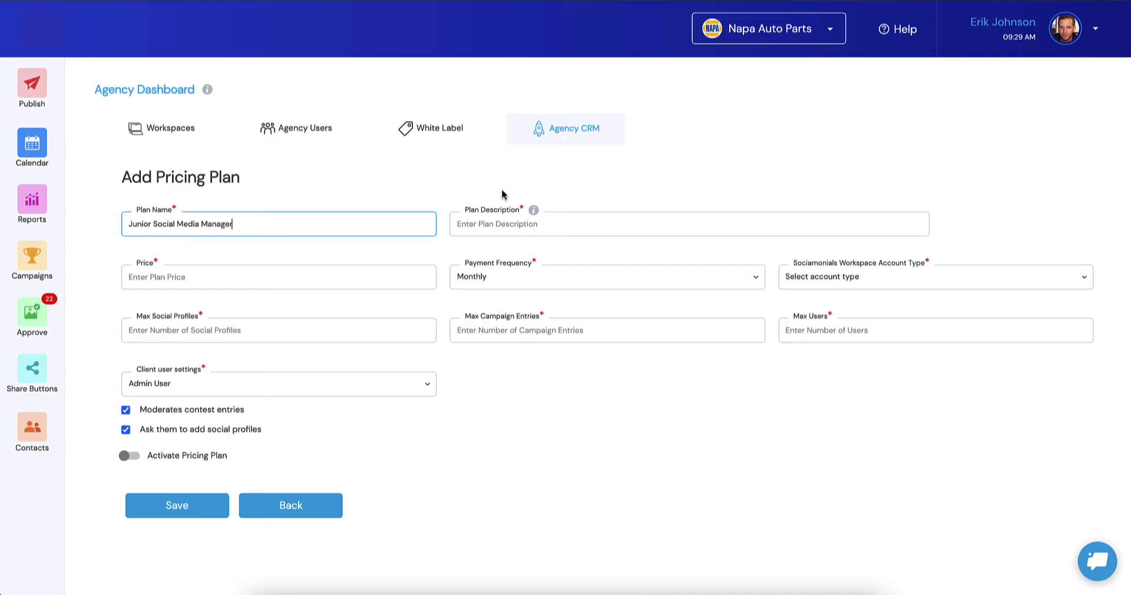
# Step: Paste the plan description, set the price to 99 and keep Monthly payment frequency
pyautogui.click(514, 224)
pyautogui.hotkey('ctrl', 'v')
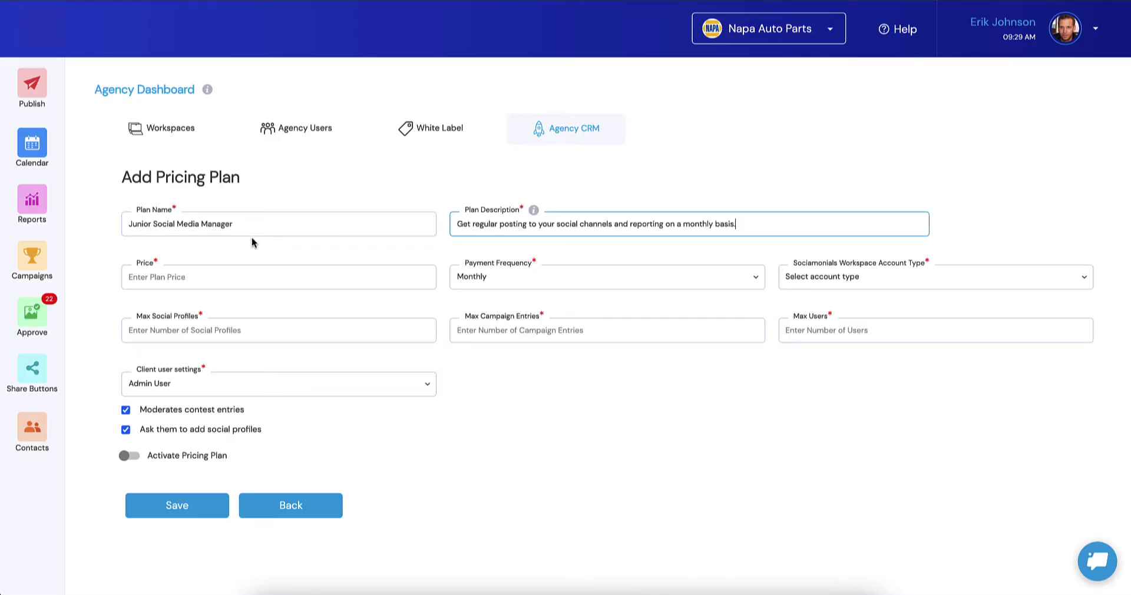
pyautogui.click(201, 286)
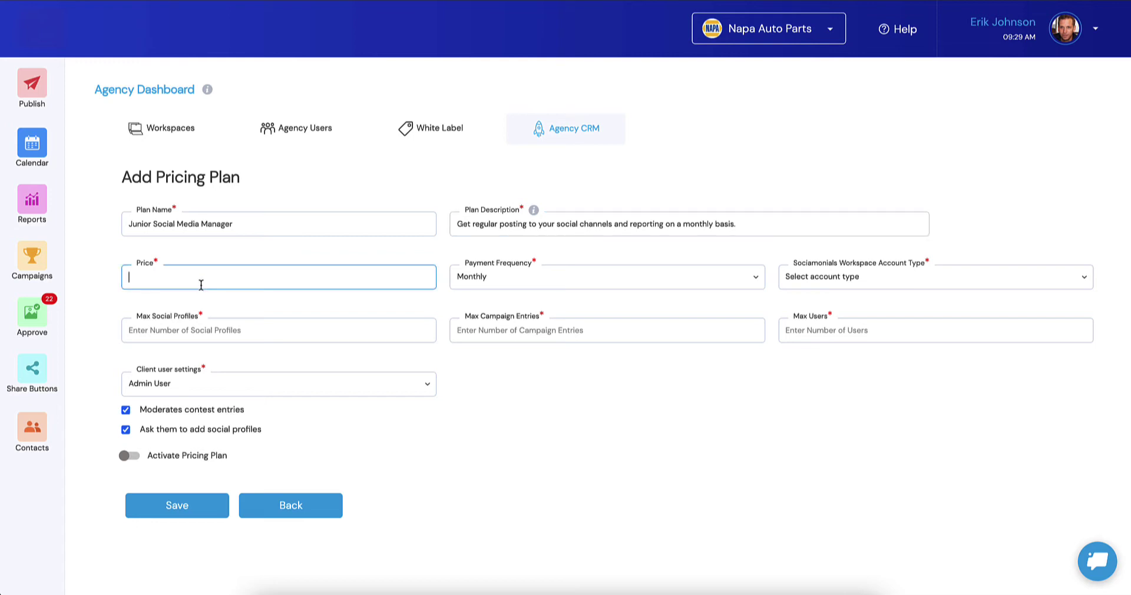
pyautogui.write('99')
pyautogui.click(517, 287)
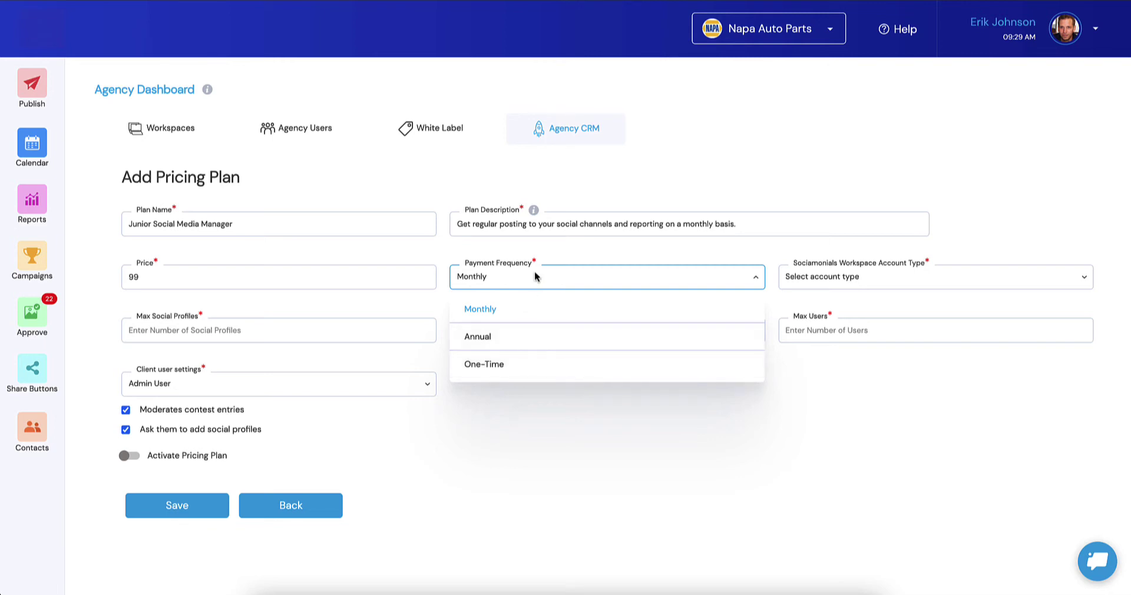
pyautogui.click(551, 252)
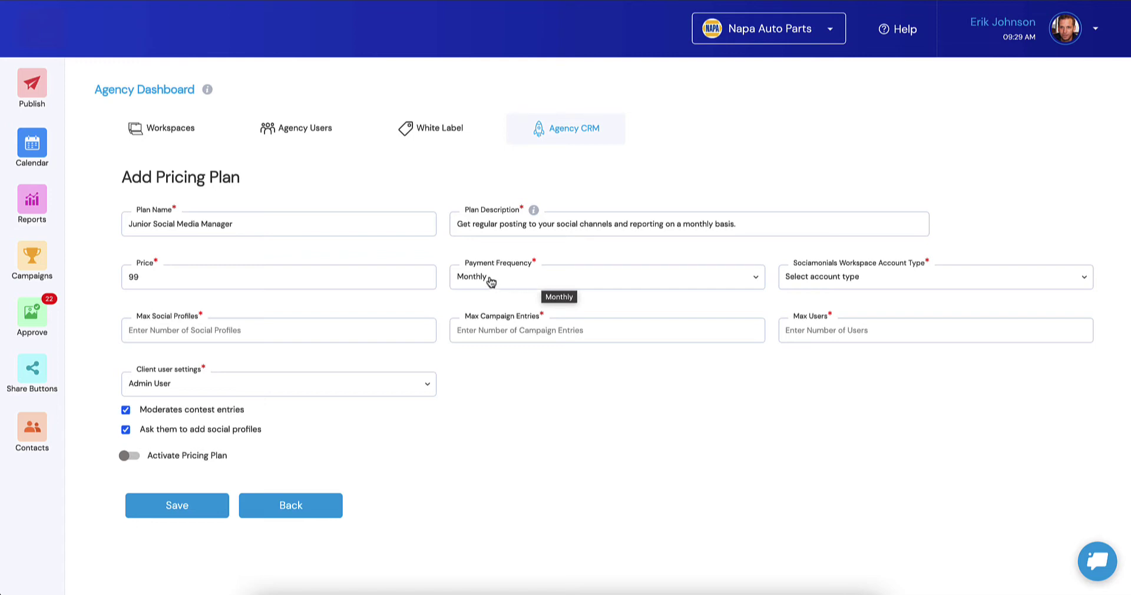
pyautogui.click(838, 284)
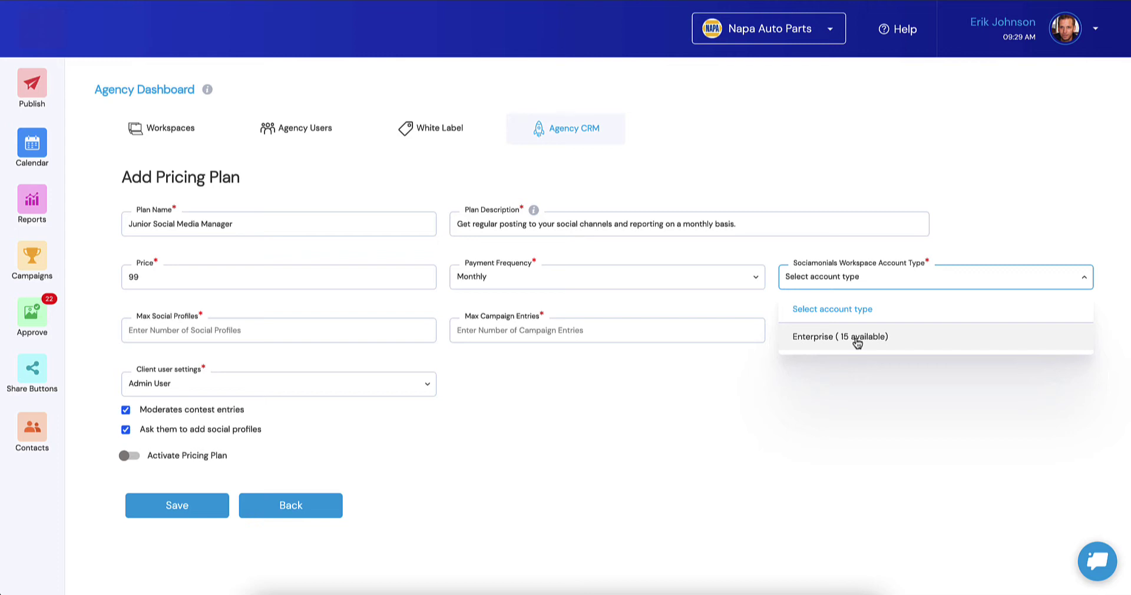
# Step: Choose Enterprise (15 available) as the plan's workspace account type
pyautogui.click(858, 339)
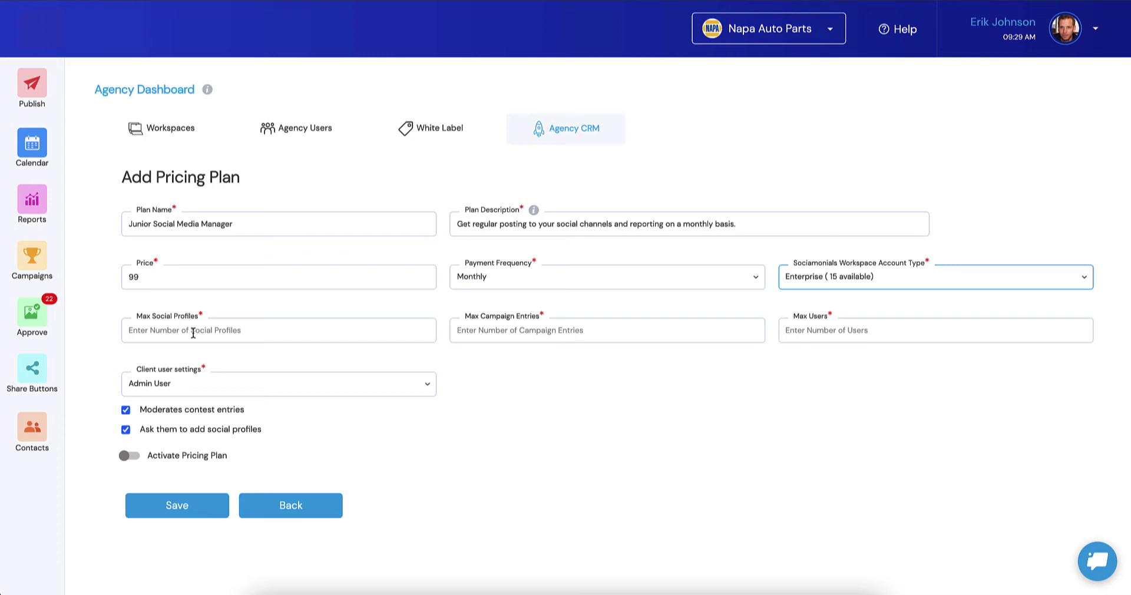
# Step: Enter 30 max social profiles, 5000 max campaign entries and 3 max users
pyautogui.click(193, 333)
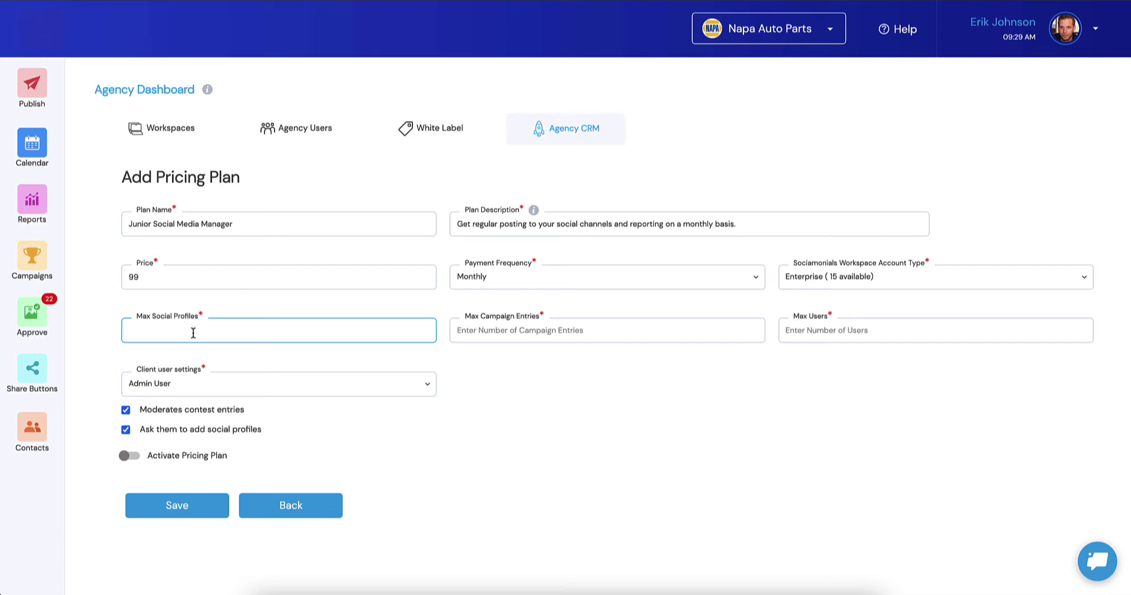
pyautogui.write('30')
pyautogui.click(507, 335)
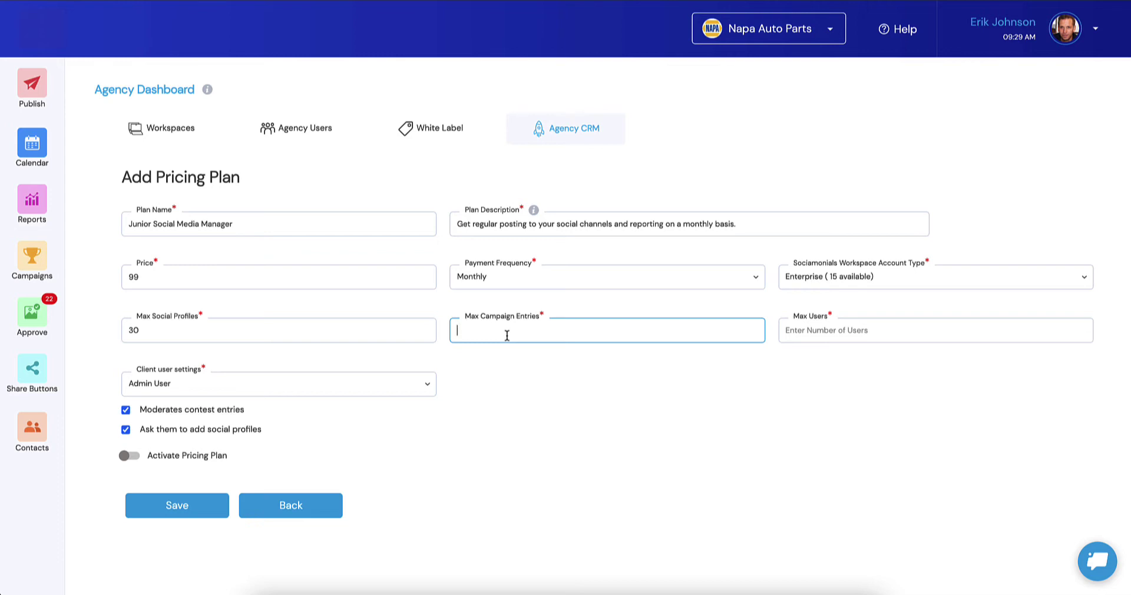
pyautogui.write('5000')
pyautogui.click(799, 332)
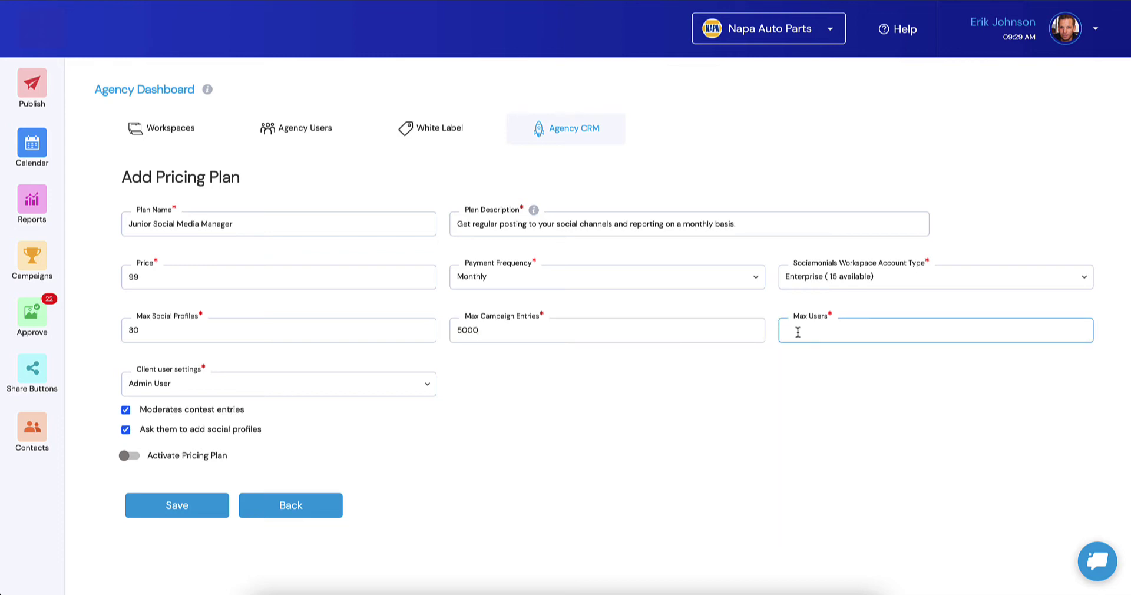
pyautogui.write('3')
pyautogui.click(743, 390)
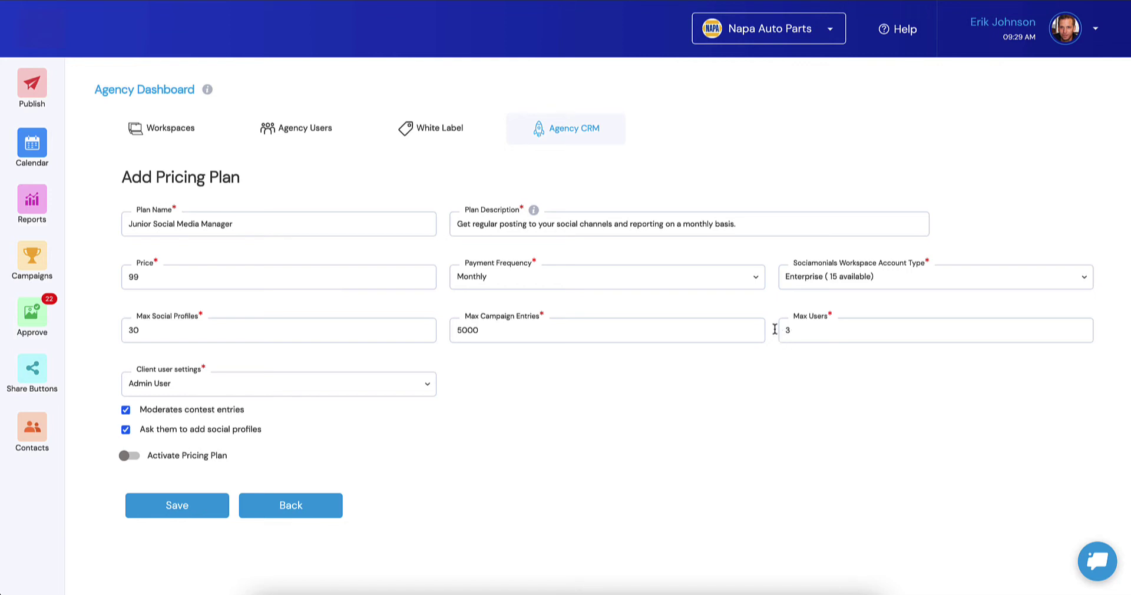
# Step: Change the Client user settings role from Admin User to Restricted User
pyautogui.click(167, 390)
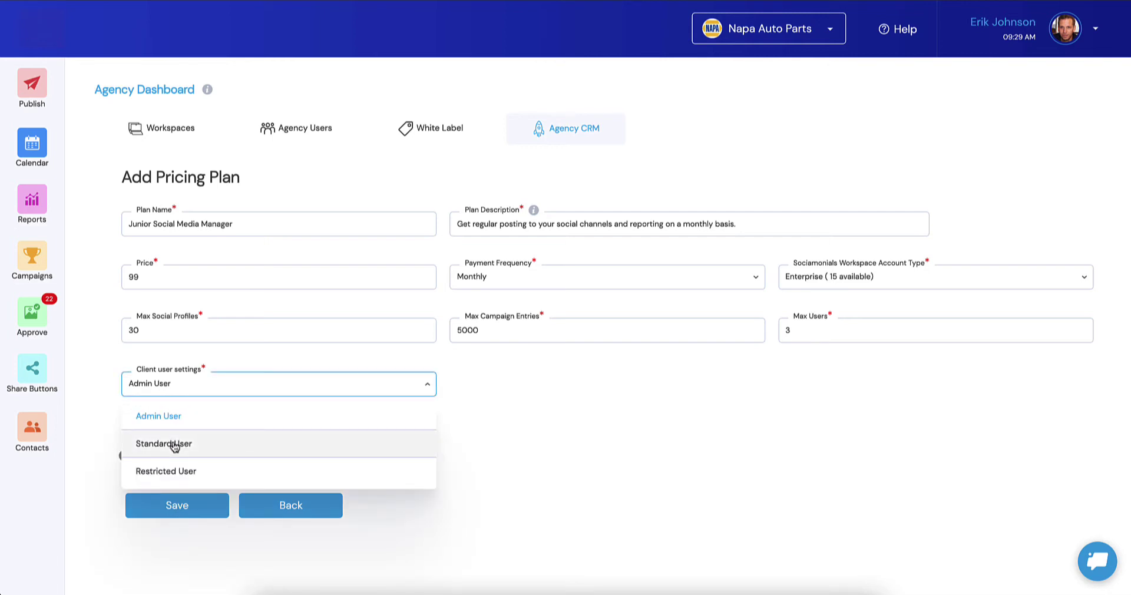
pyautogui.click(179, 390)
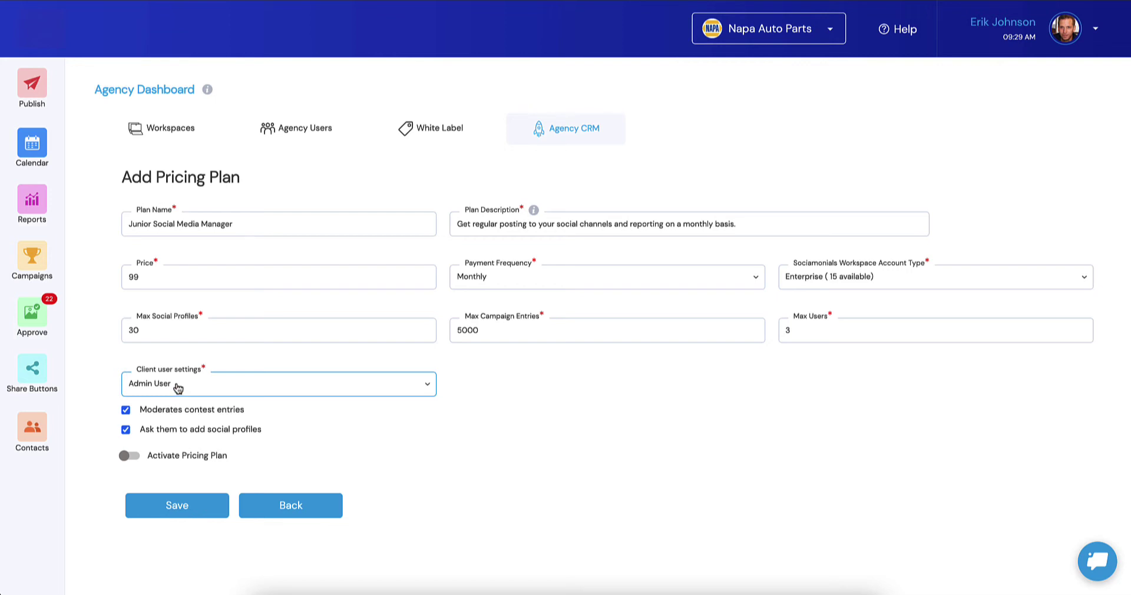
pyautogui.click(177, 387)
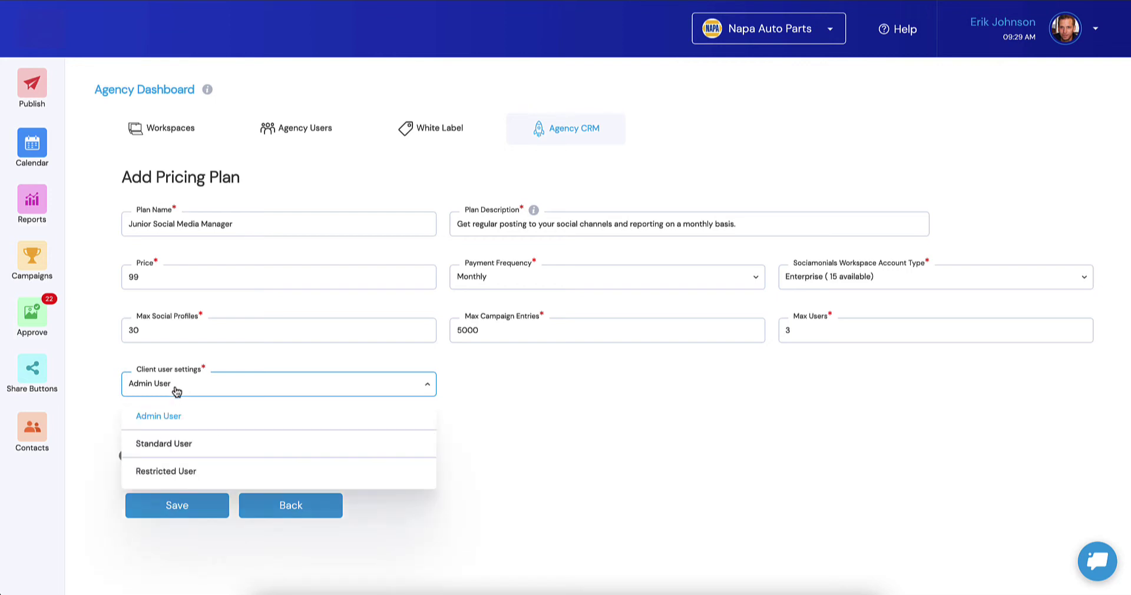
pyautogui.click(168, 471)
# Step: Untick the clients' Manage Campaigns and Publish Posts permissions
pyautogui.scroll(-2, 331, 439)
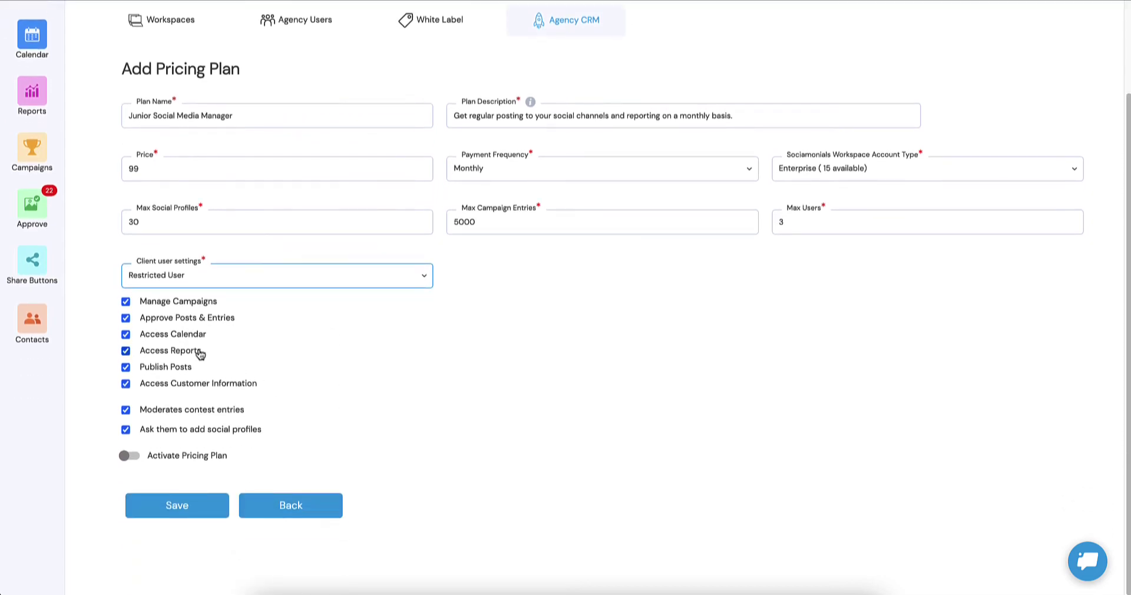
pyautogui.click(125, 303)
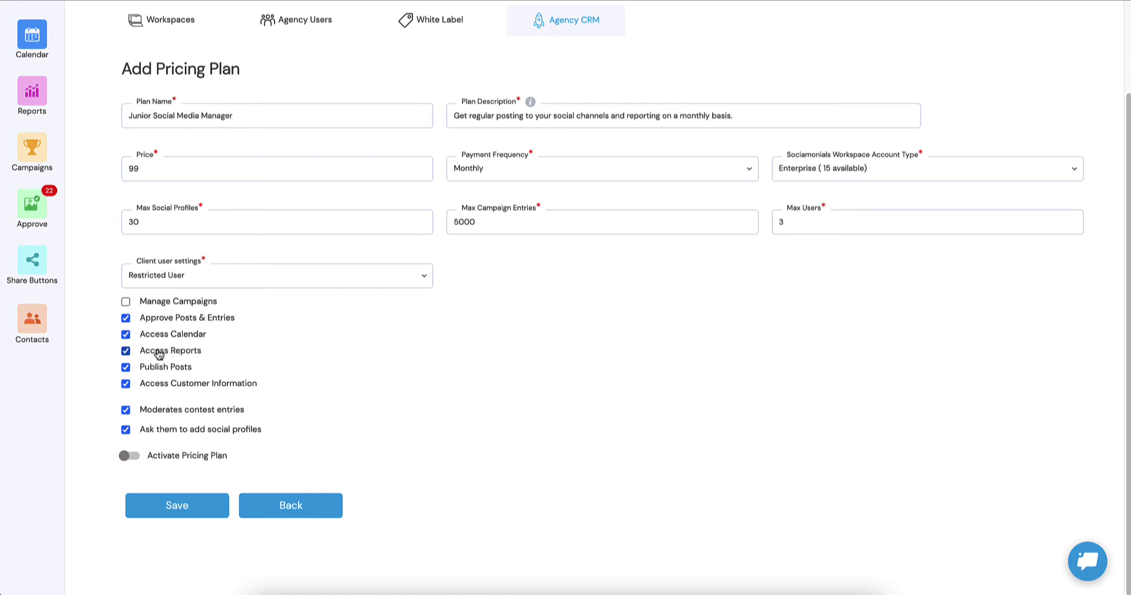
pyautogui.click(126, 368)
# Step: Switch on and save the Junior Social Media Manager plan, then begin another plan
pyautogui.click(131, 457)
pyautogui.click(165, 510)
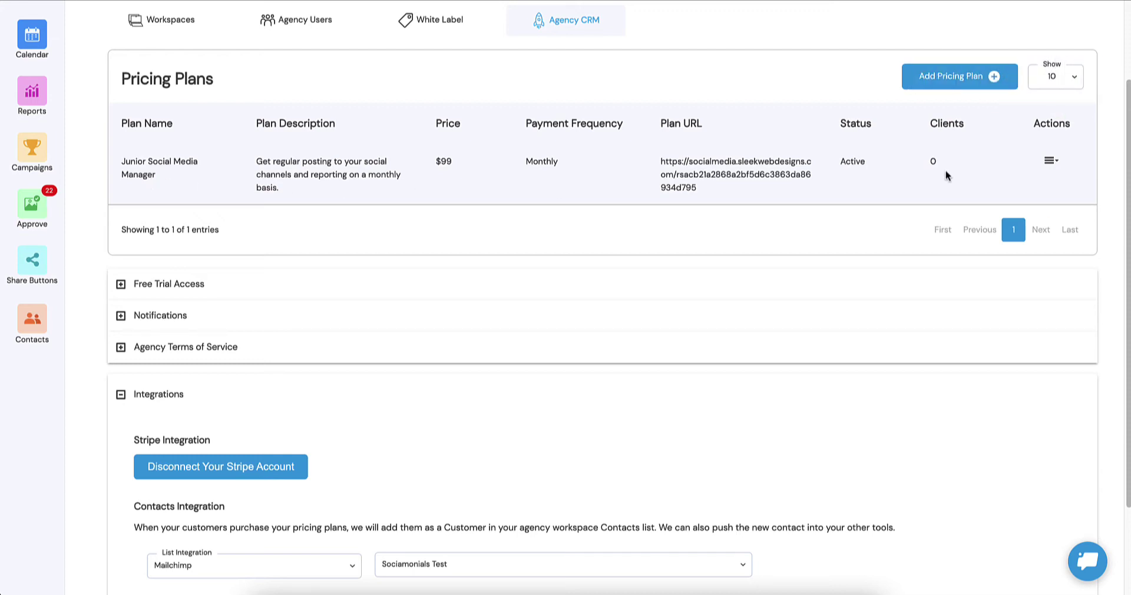
pyautogui.click(962, 78)
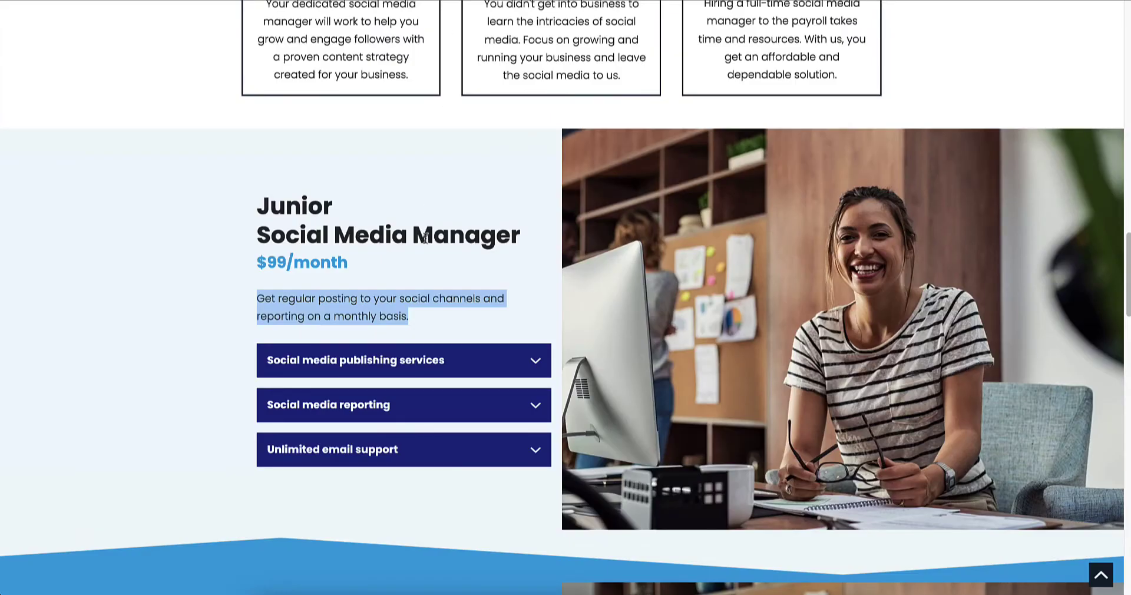
# Step: Name the plan 'Social Media Manager', describe it 'Let us run your Social Media for you', price 249
pyautogui.scroll(-9, 423, 237)
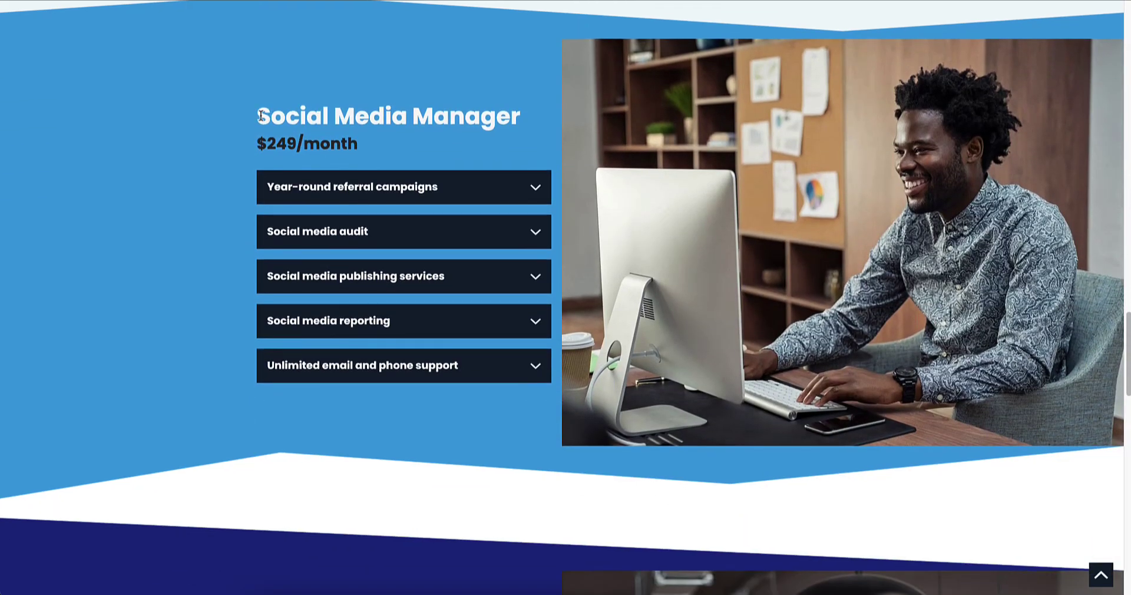
pyautogui.moveTo(260, 115); pyautogui.dragTo(520, 117)
pyautogui.hotkey('ctrl', 'c')
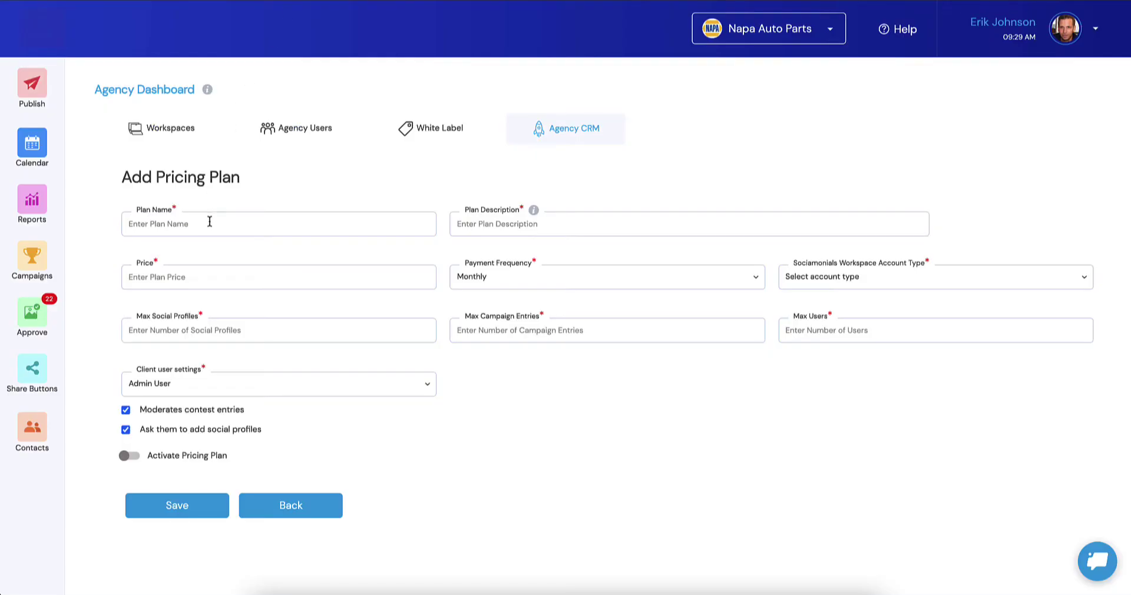
pyautogui.click(210, 222)
pyautogui.hotkey('ctrl', 'v')
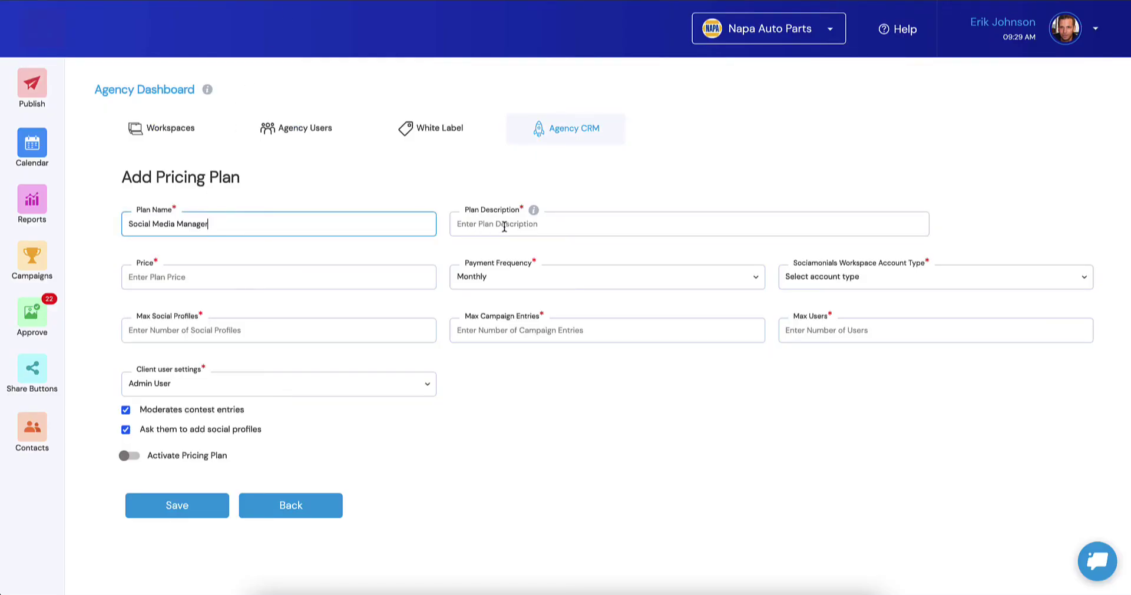
pyautogui.click(504, 226)
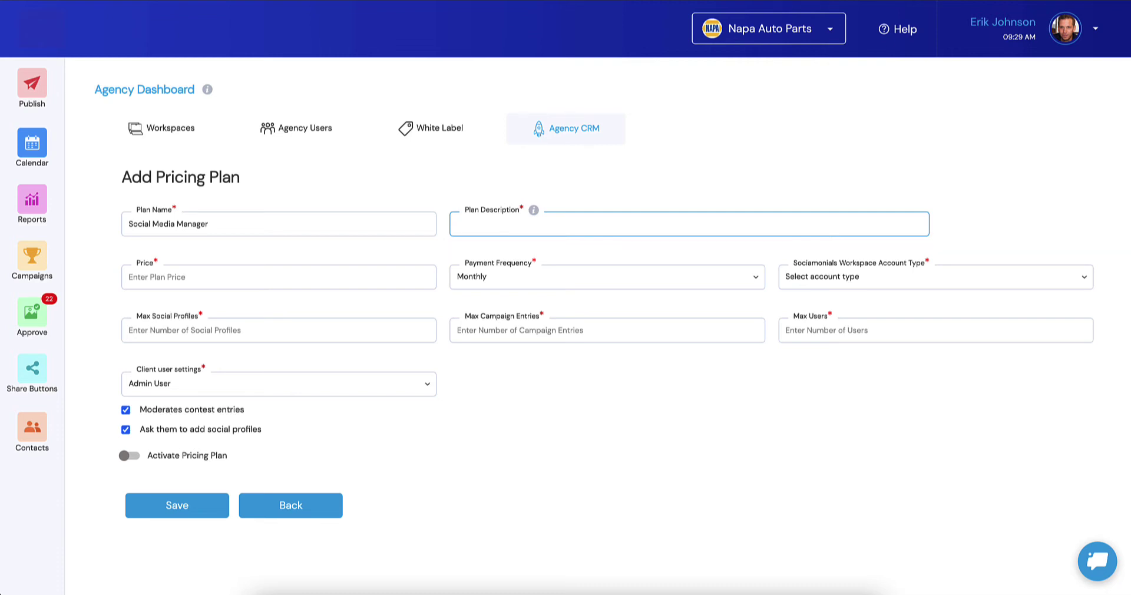
pyautogui.write('Let us run your Social Media')
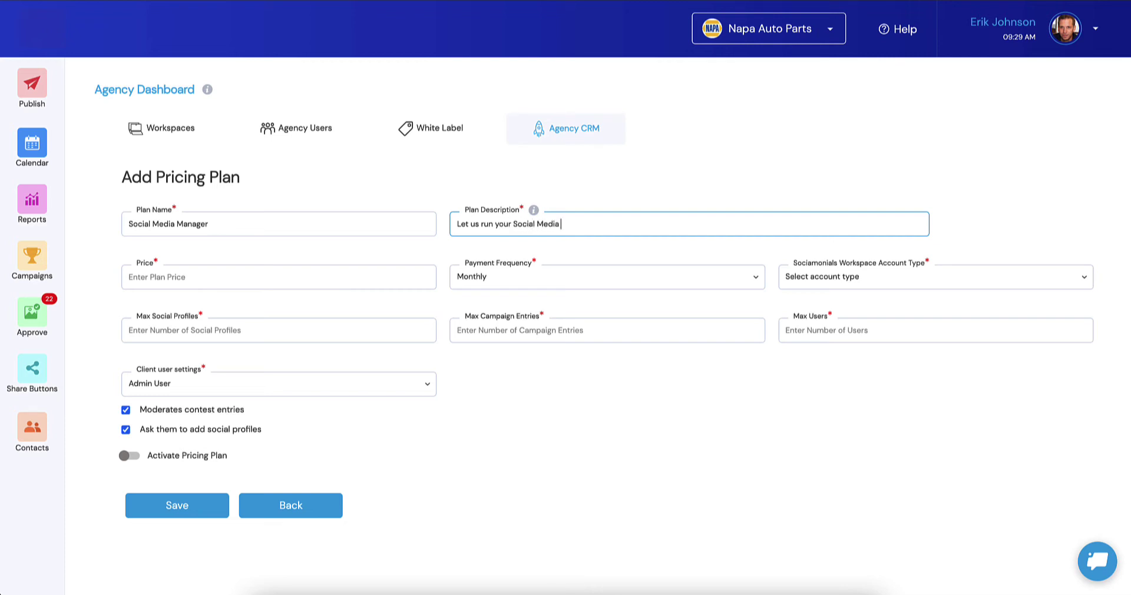
pyautogui.write(' for you!')
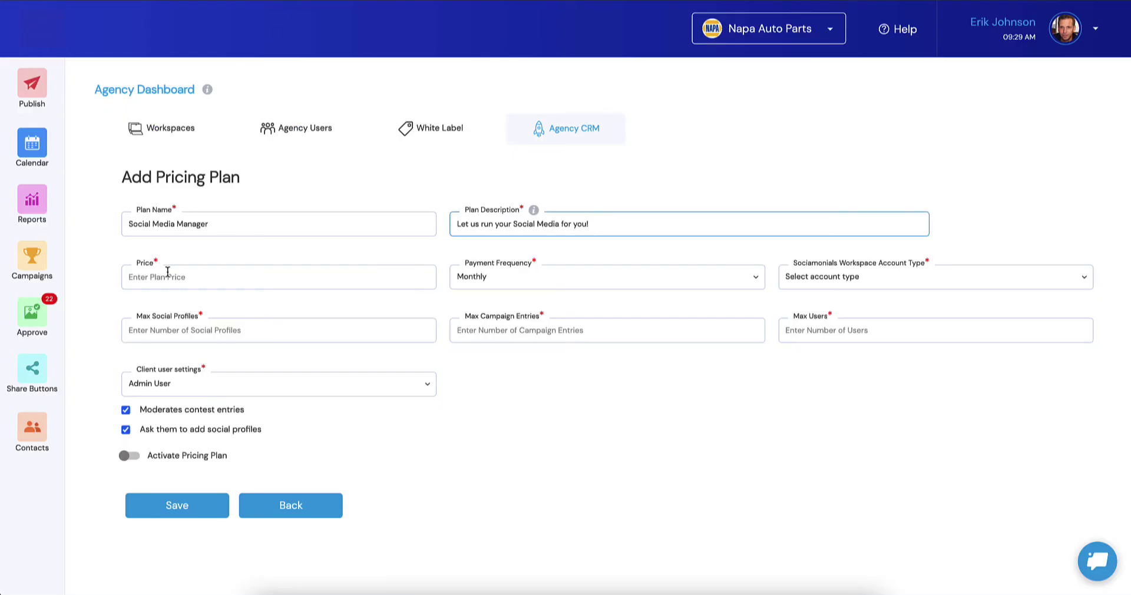
pyautogui.click(168, 272)
pyautogui.write('24')
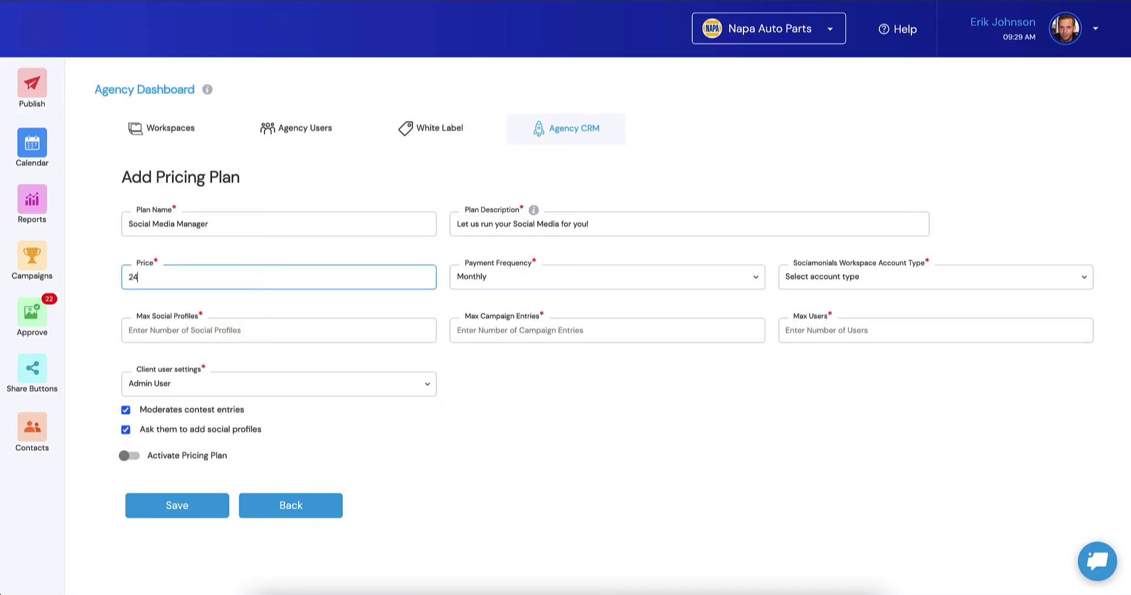
pyautogui.write('9')
# Step: Choose the Enterprise account type with 30 profiles, 5000 campaign entries and 3 users
pyautogui.click(821, 287)
pyautogui.click(825, 340)
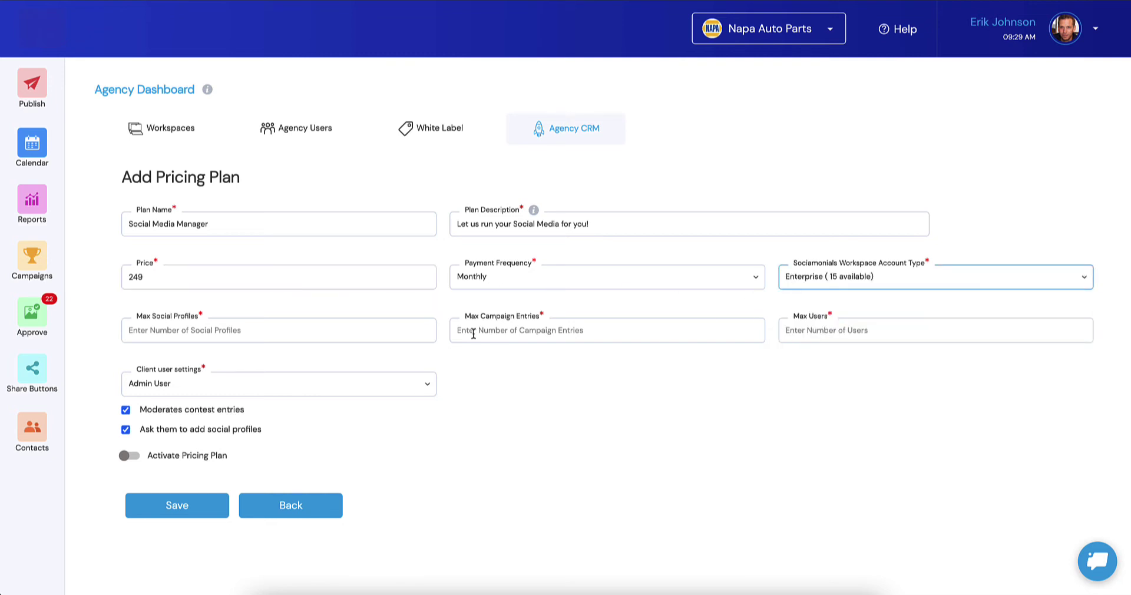
pyautogui.click(159, 335)
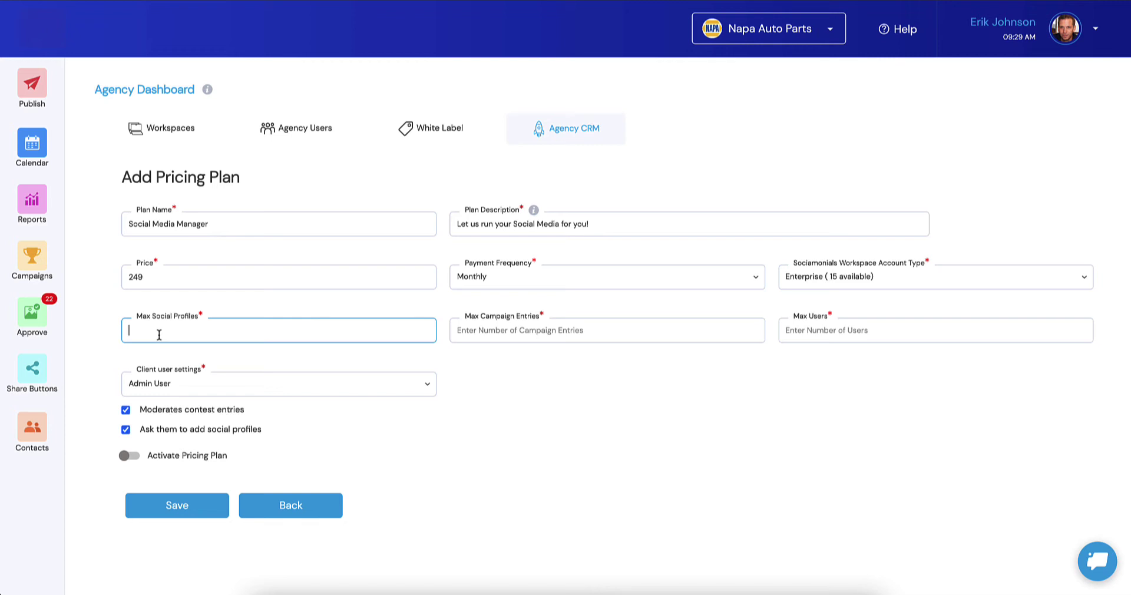
pyautogui.write('30')
pyautogui.press('Tab')
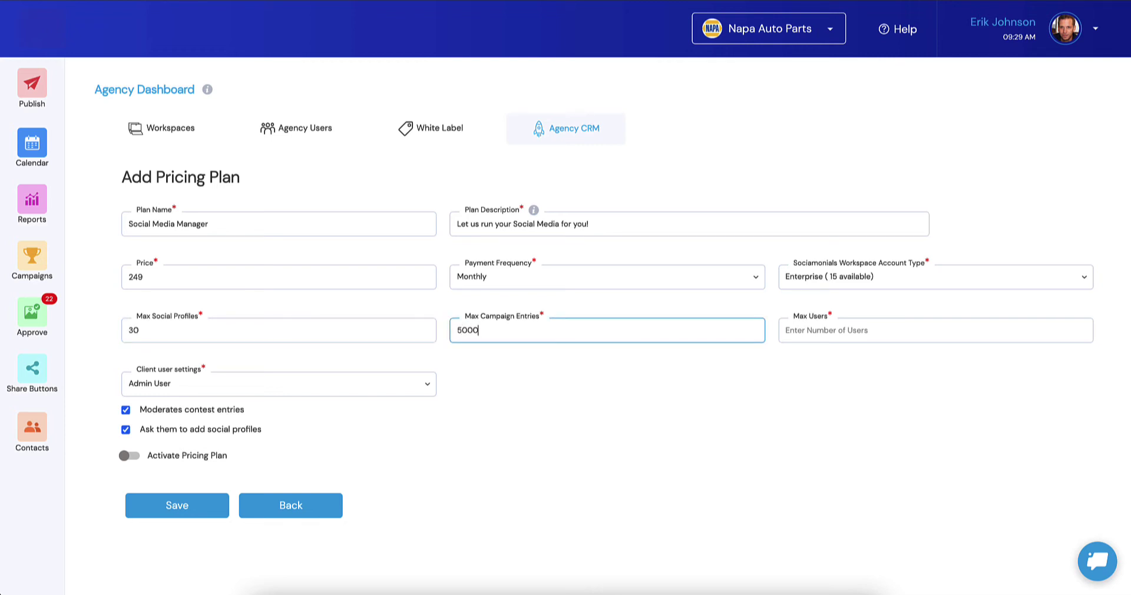
pyautogui.press('Tab')
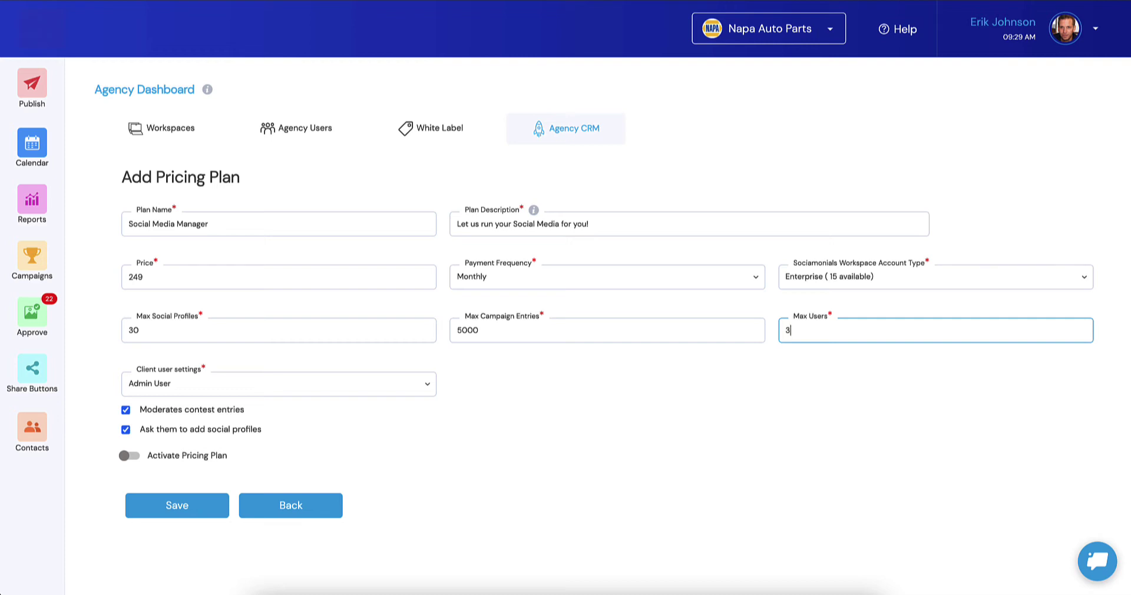
pyautogui.click(498, 448)
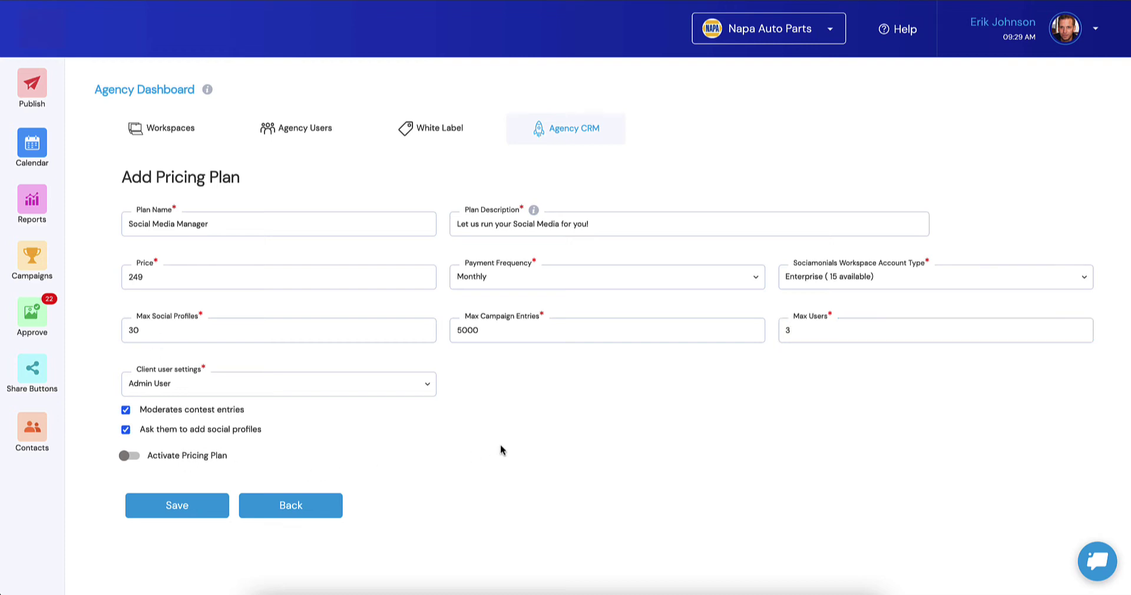
pyautogui.click(164, 388)
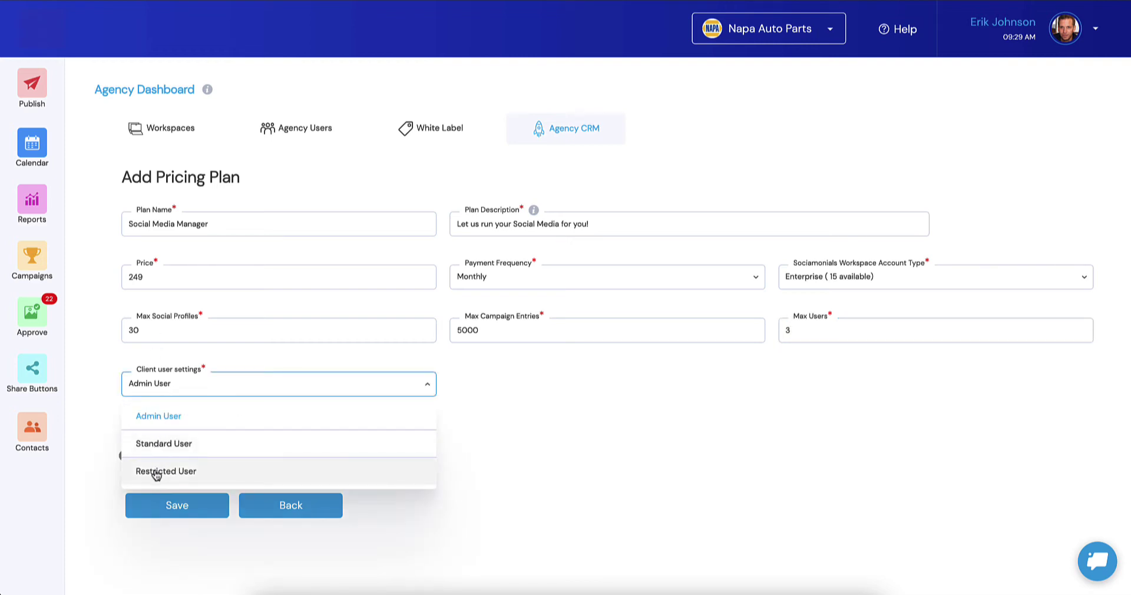
# Step: Make clients Restricted Users without Manage Campaigns or Publish Posts, then activate and save
pyautogui.click(154, 472)
pyautogui.scroll(-2, 485, 394)
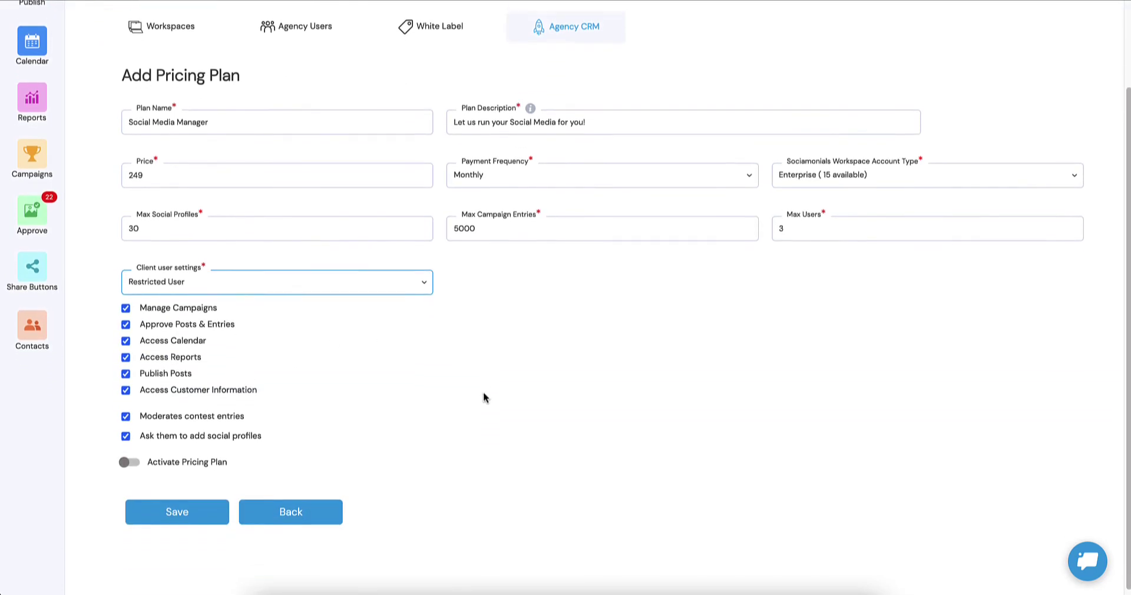
pyautogui.click(125, 301)
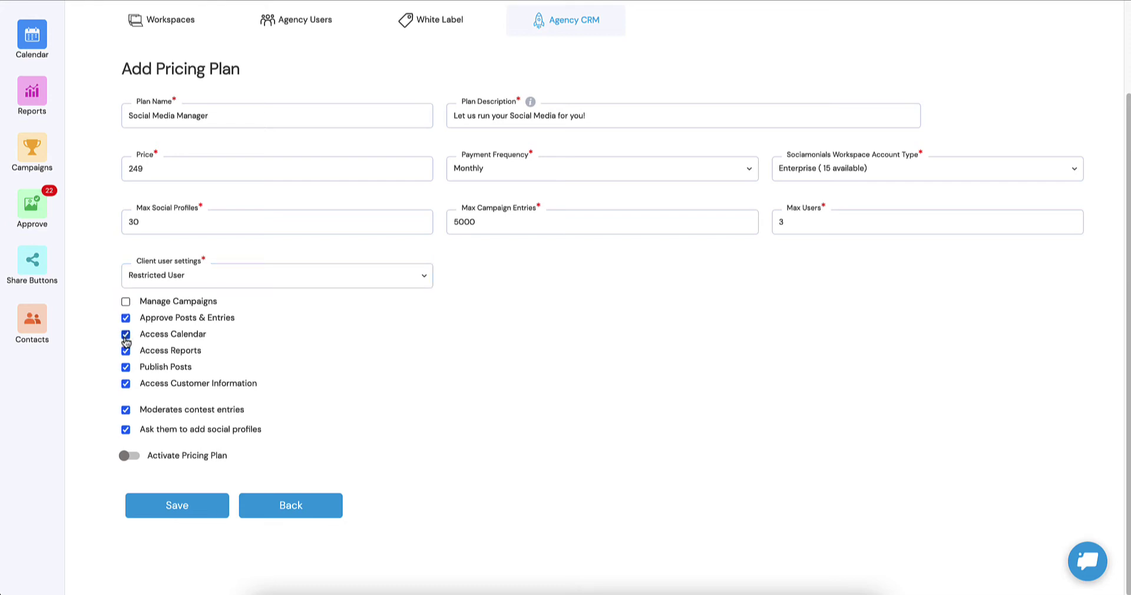
pyautogui.click(126, 369)
pyautogui.click(128, 457)
pyautogui.click(184, 504)
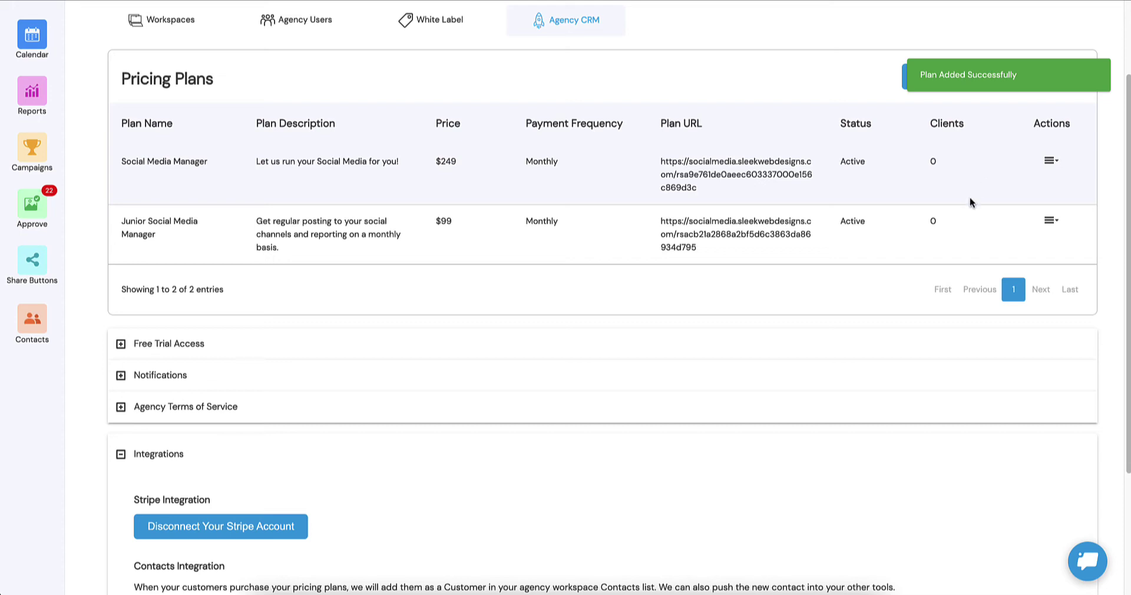
# Step: Start a Senior Social Media Manager plan described 'Full service Social Media Management for your business', priced 399
pyautogui.click(950, 77)
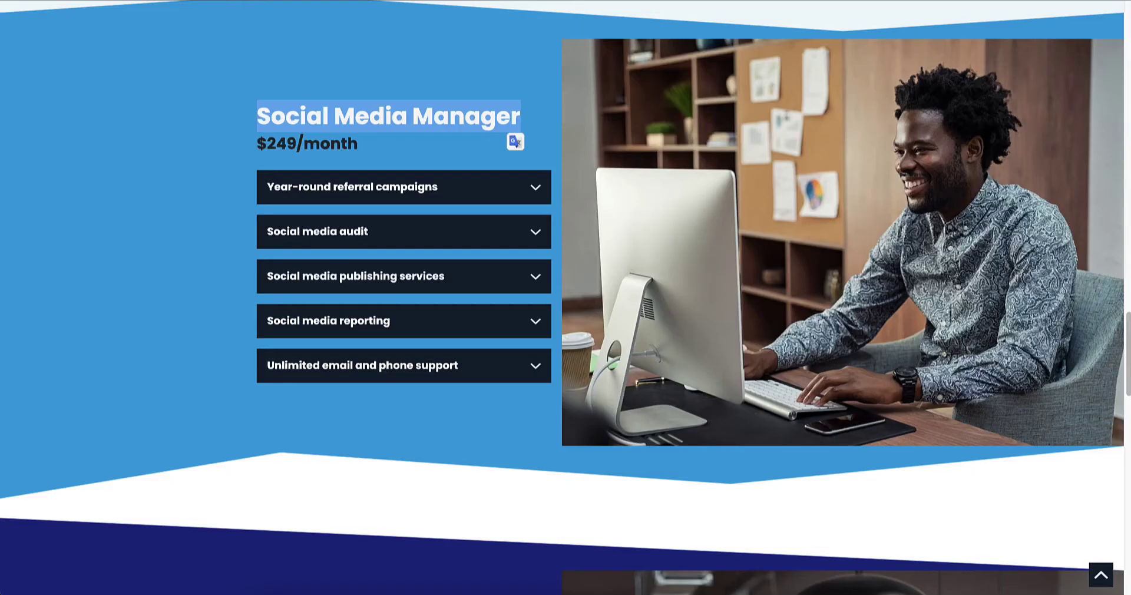
pyautogui.scroll(-8, 340, 271)
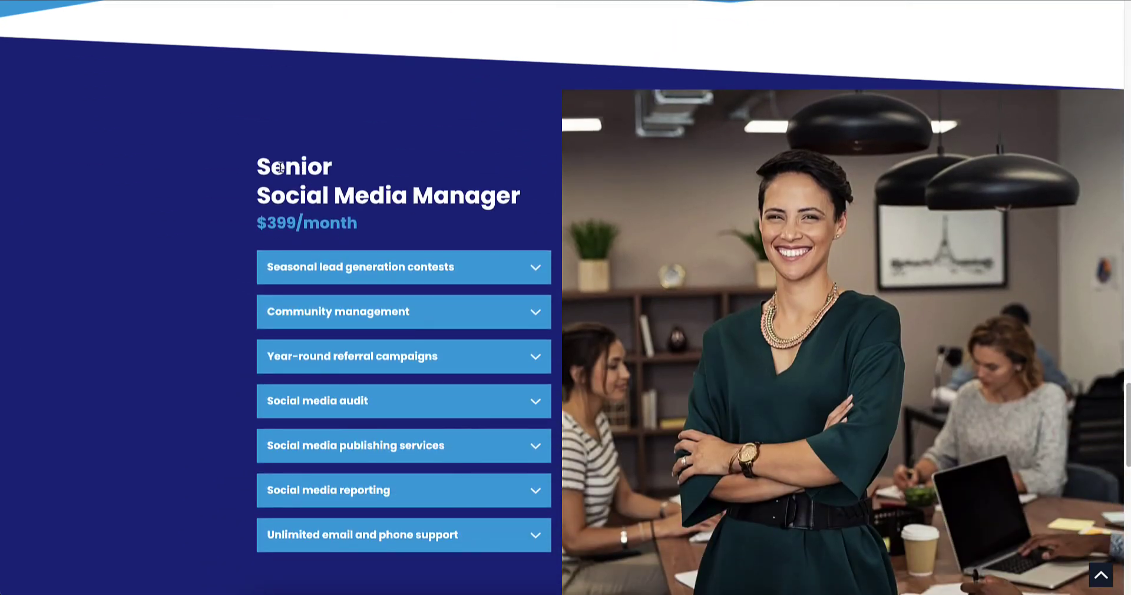
pyautogui.moveTo(257, 168); pyautogui.dragTo(528, 191)
pyautogui.hotkey('ctrl', 'c')
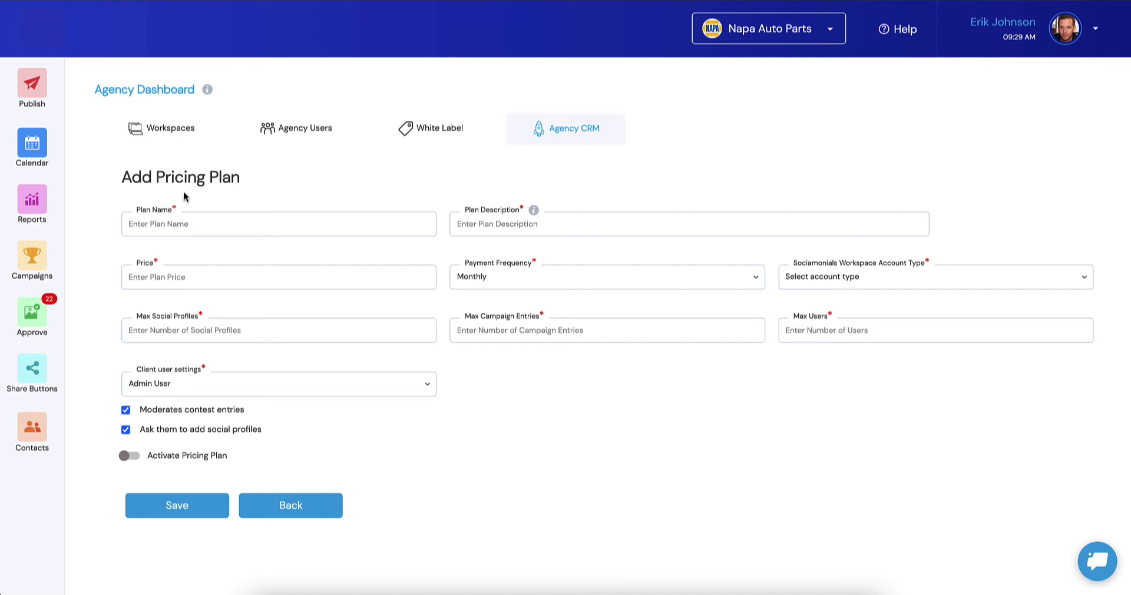
pyautogui.click(170, 230)
pyautogui.hotkey('ctrl', 'v')
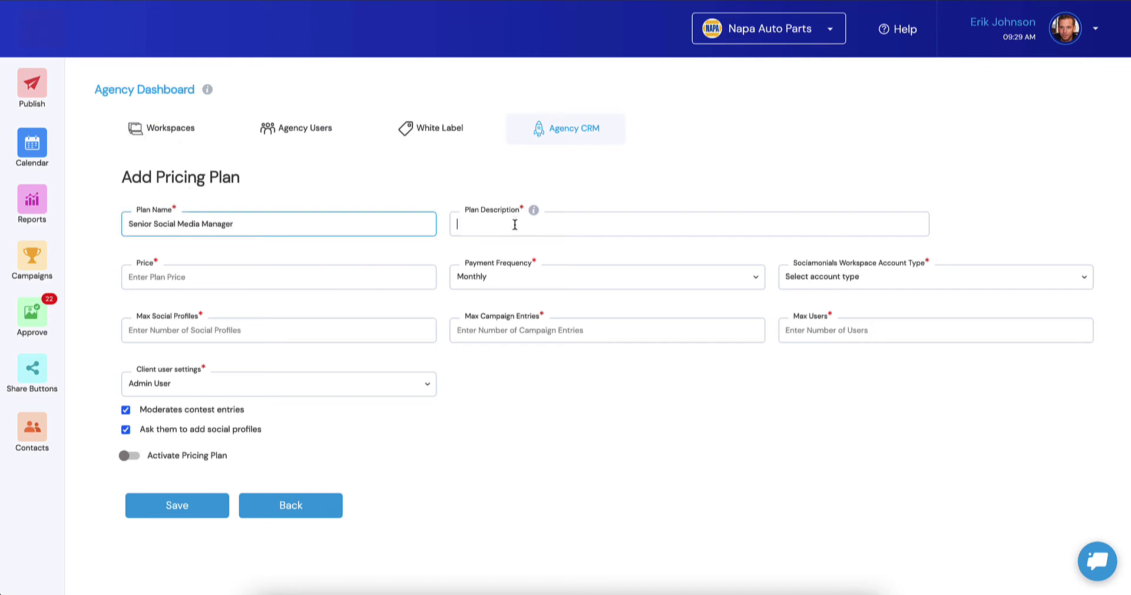
pyautogui.click(514, 224)
pyautogui.write('Fu')
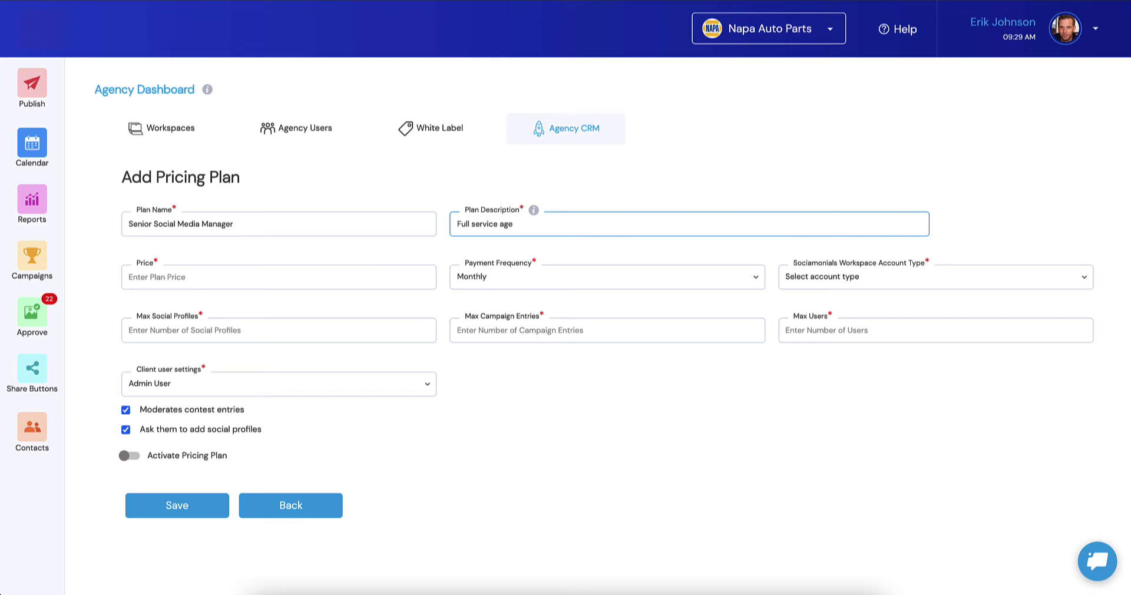
pyautogui.write('ll service Social Media Management for your bus')
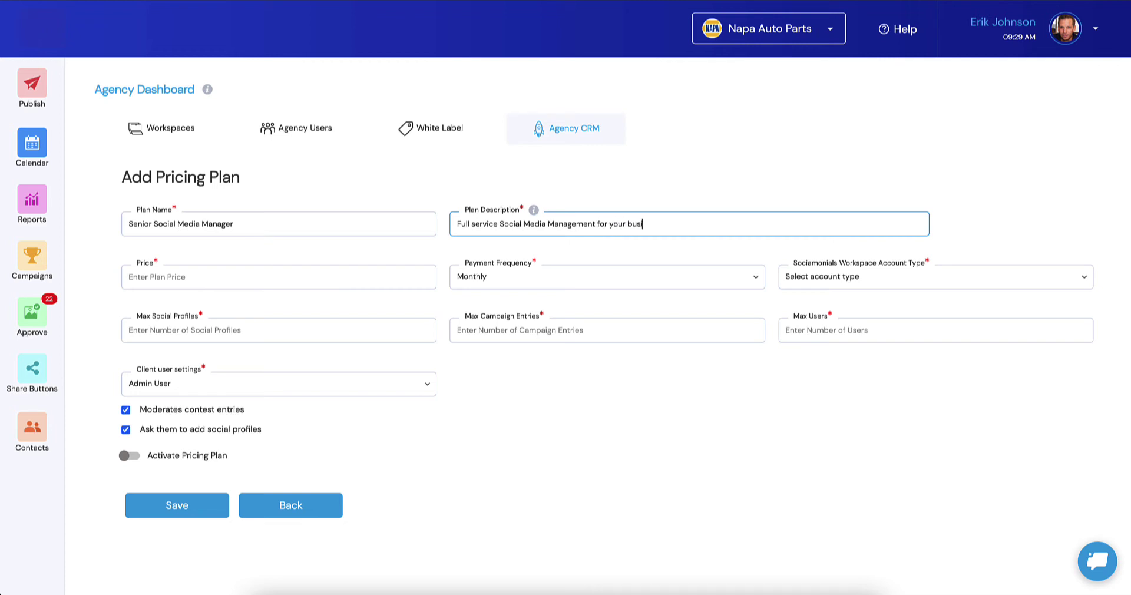
pyautogui.write('iness!')
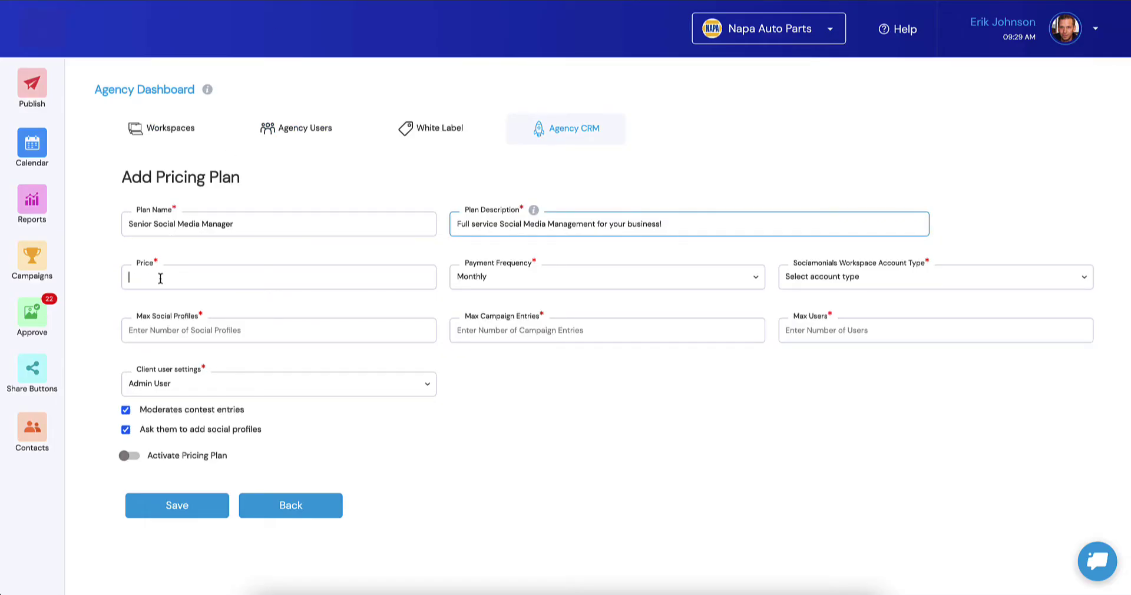
pyautogui.click(158, 277)
pyautogui.write('3')
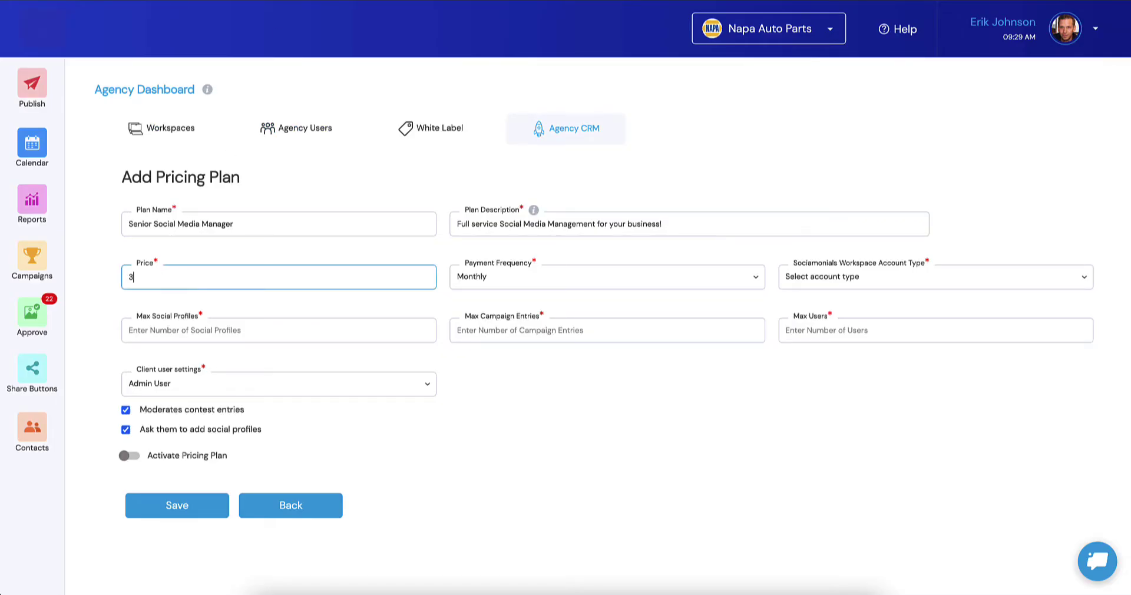
pyautogui.write('99')
# Step: Set the Enterprise account type with 30 profiles, 5000 campaign entries and 3 users
pyautogui.press('Tab')
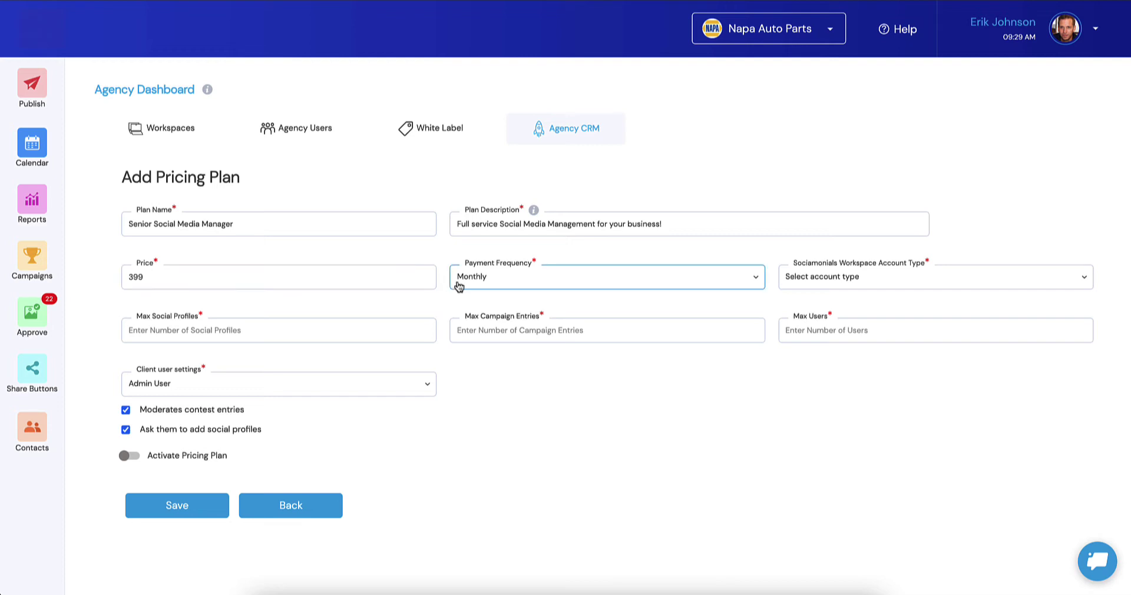
pyautogui.click(826, 280)
pyautogui.click(814, 334)
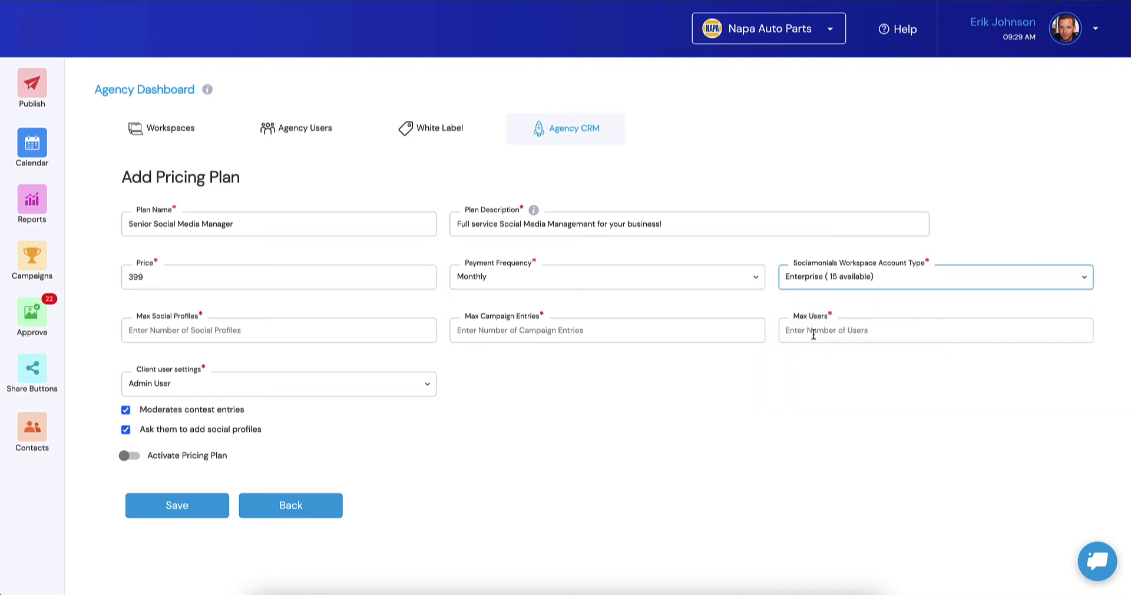
pyautogui.click(211, 335)
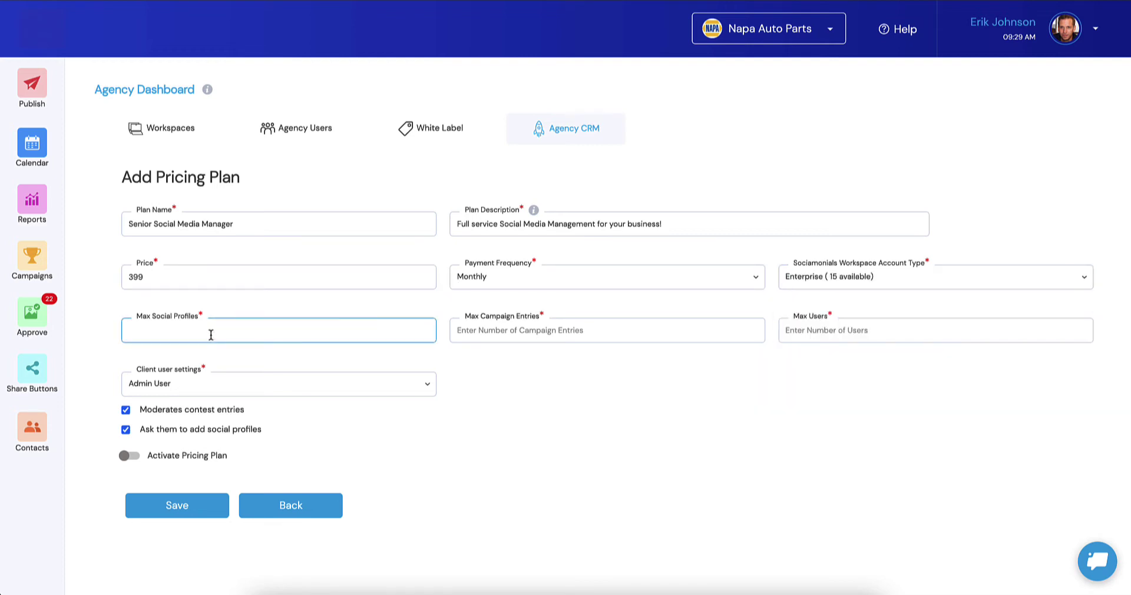
pyautogui.press('Tab')
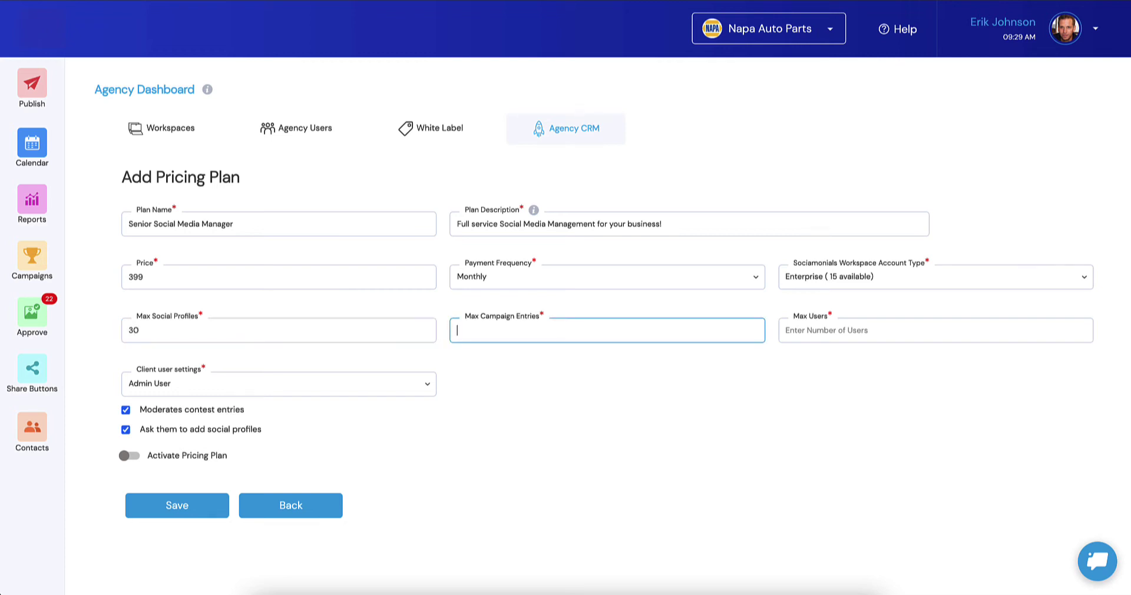
pyautogui.write('5000')
pyautogui.press('Tab')
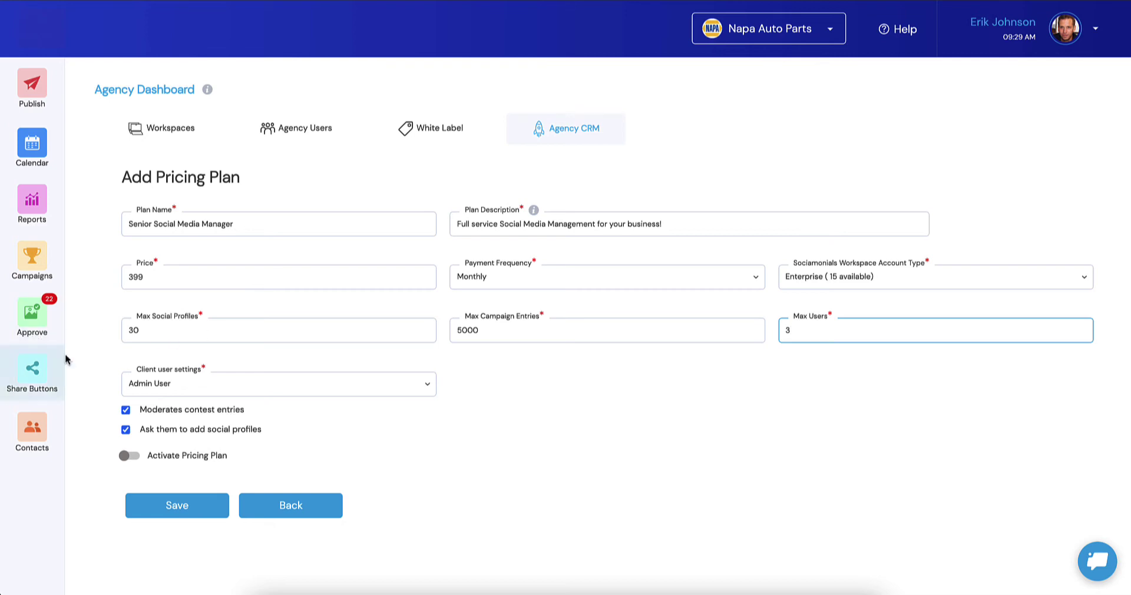
# Step: Make clients Restricted Users without Manage Campaigns or Publish Posts, then activate and save
pyautogui.click(143, 389)
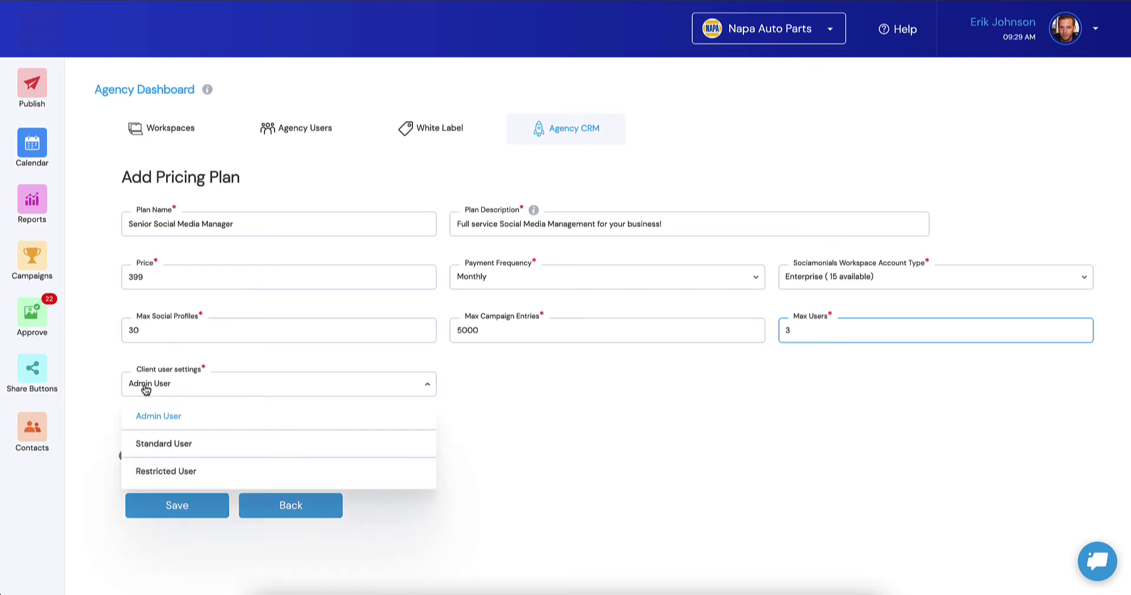
pyautogui.click(163, 472)
pyautogui.scroll(-2, 310, 306)
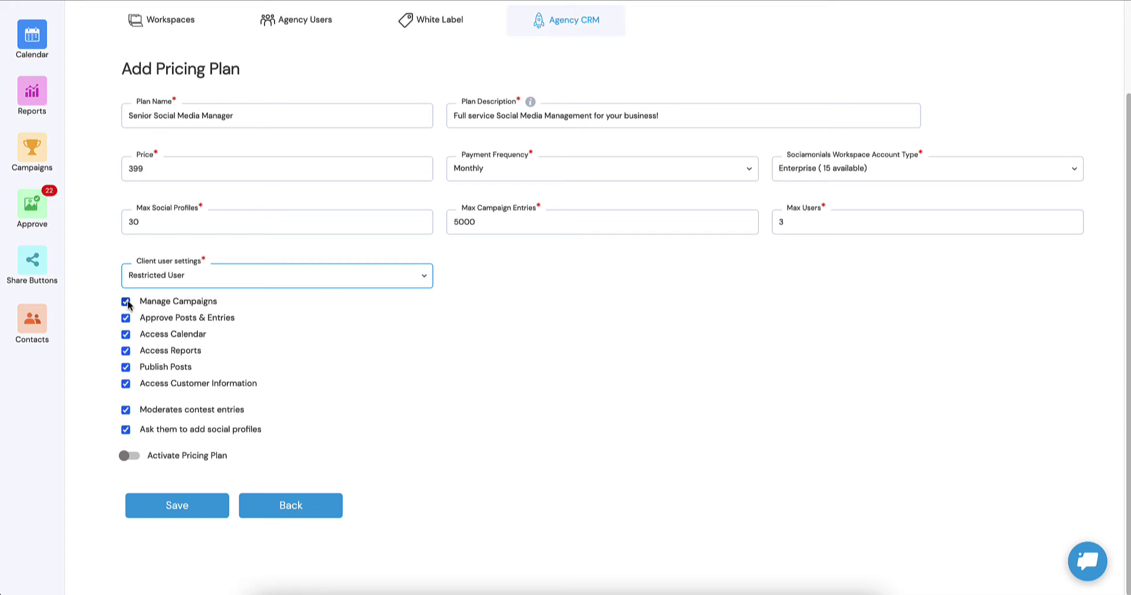
pyautogui.click(126, 303)
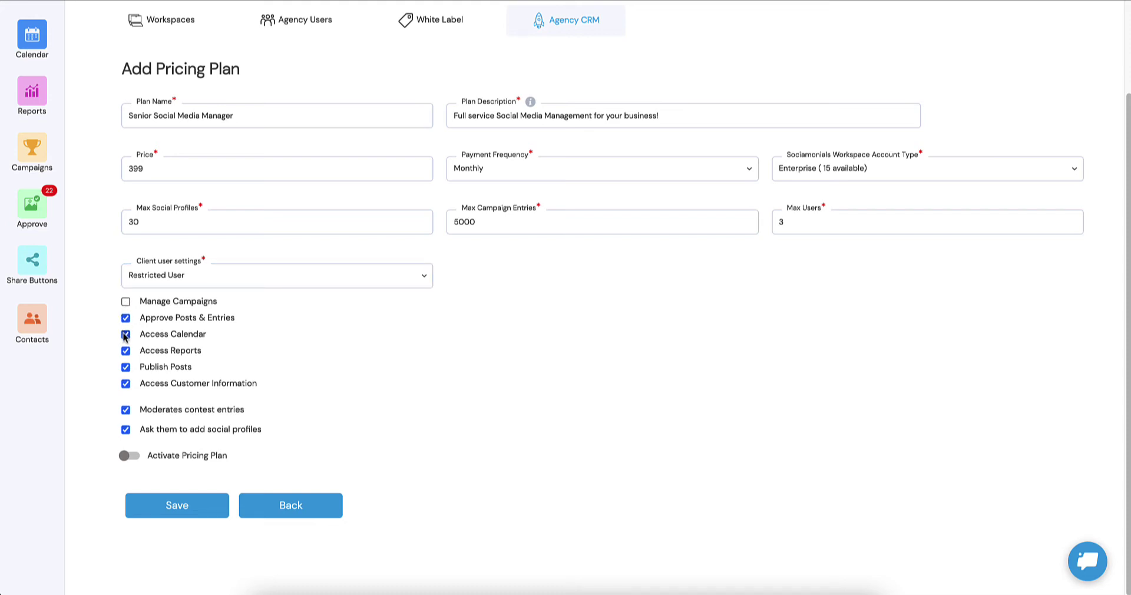
pyautogui.click(126, 368)
pyautogui.click(129, 456)
pyautogui.click(177, 506)
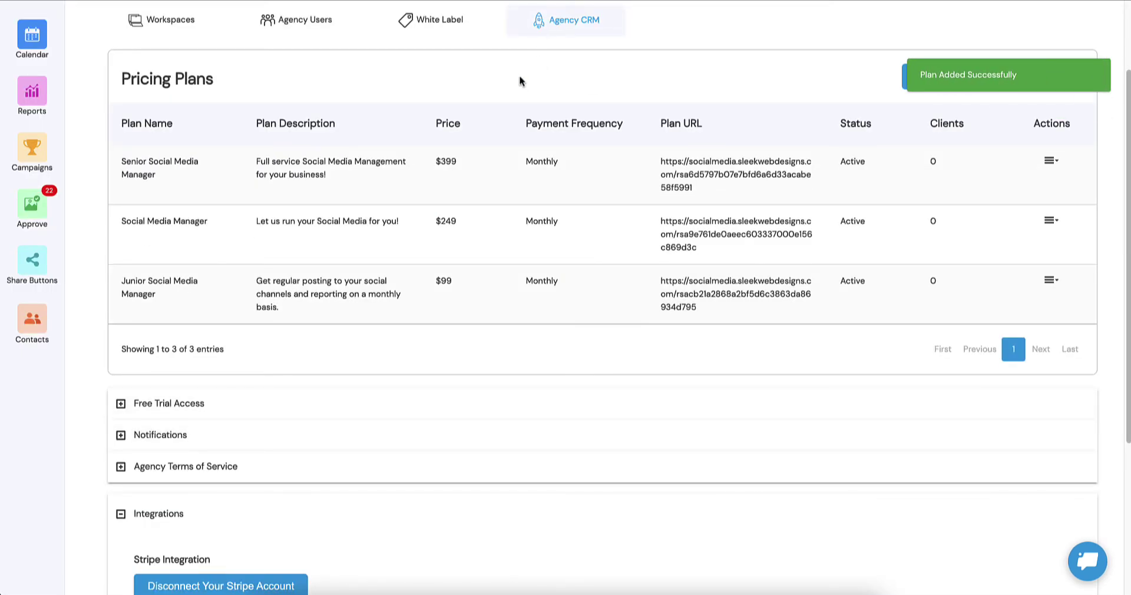
pyautogui.click(161, 20)
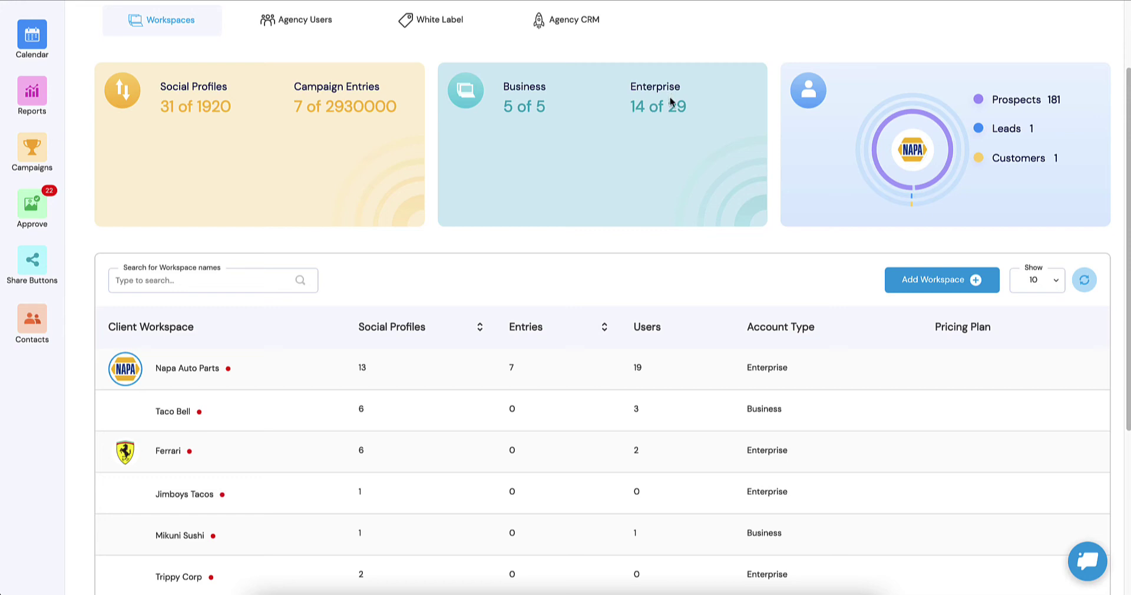
pyautogui.click(587, 21)
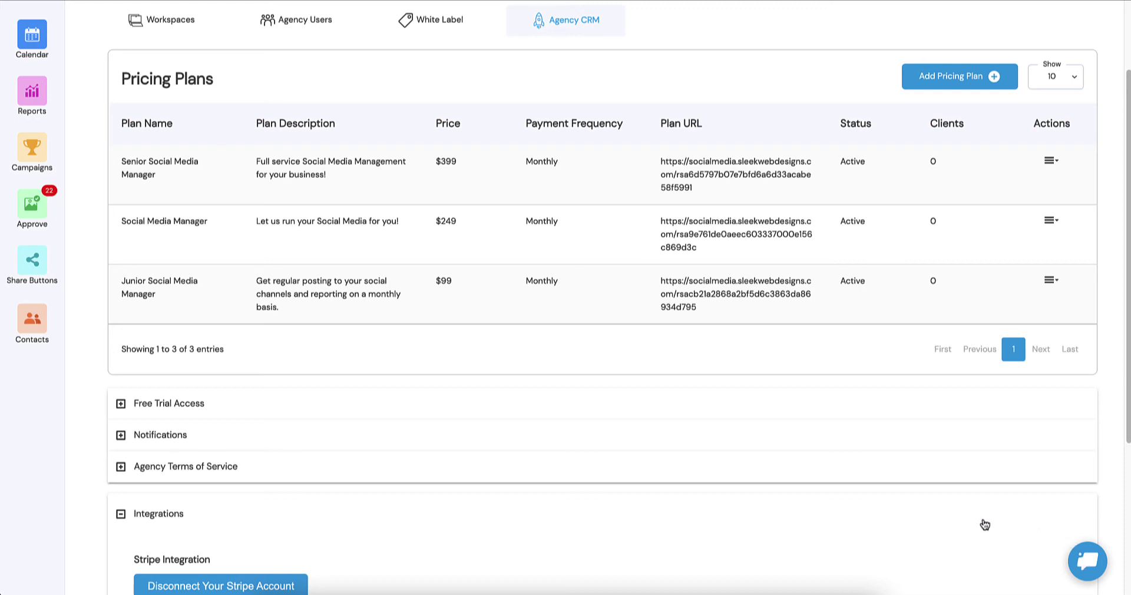
pyautogui.scroll(-1, 610, 312)
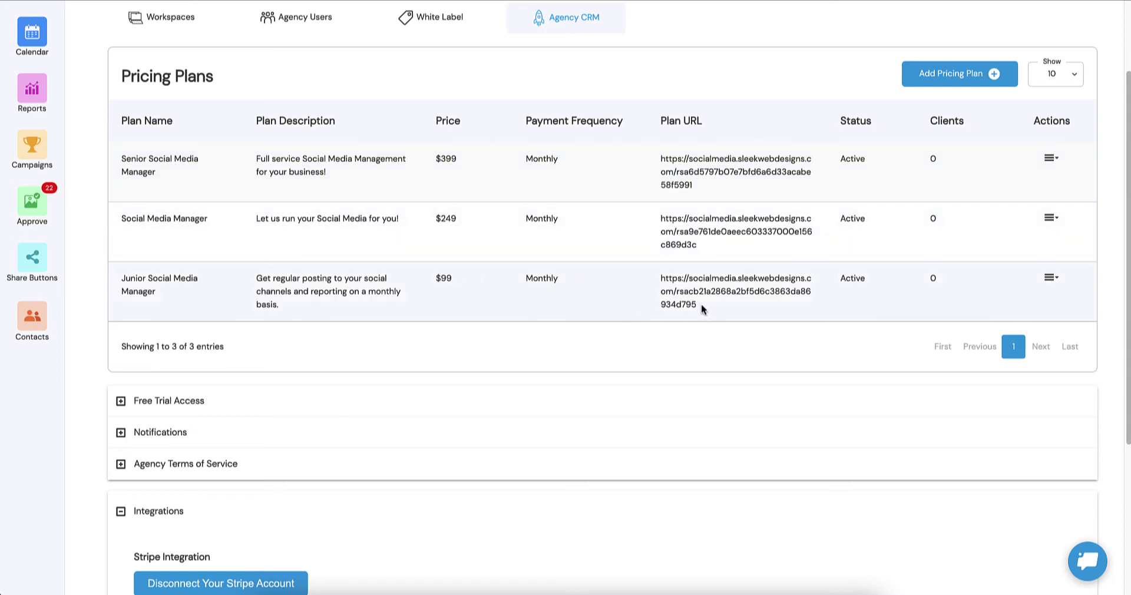
pyautogui.moveTo(702, 303); pyautogui.dragTo(661, 281)
pyautogui.hotkey('ctrl', 'c')
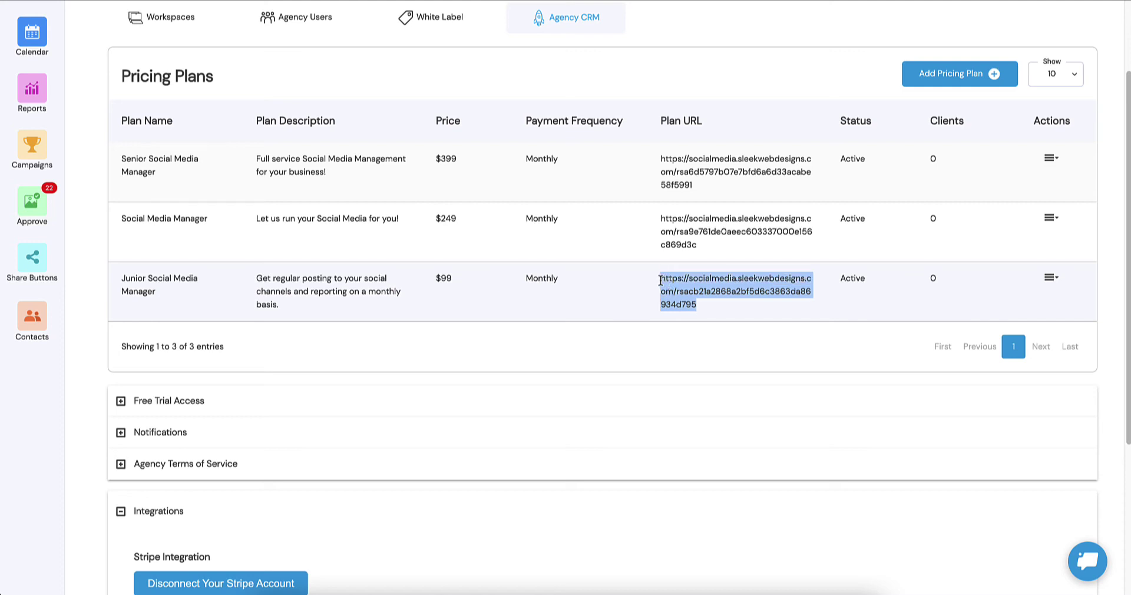
pyautogui.hotkey('ctrl', 't')
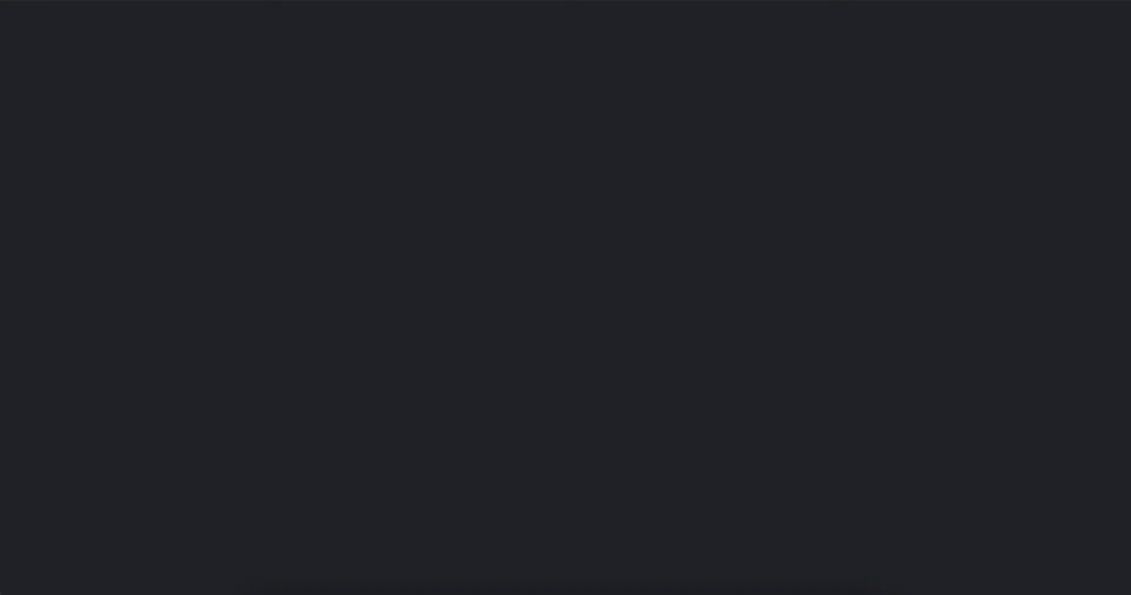
pyautogui.hotkey('ctrl', 'v')
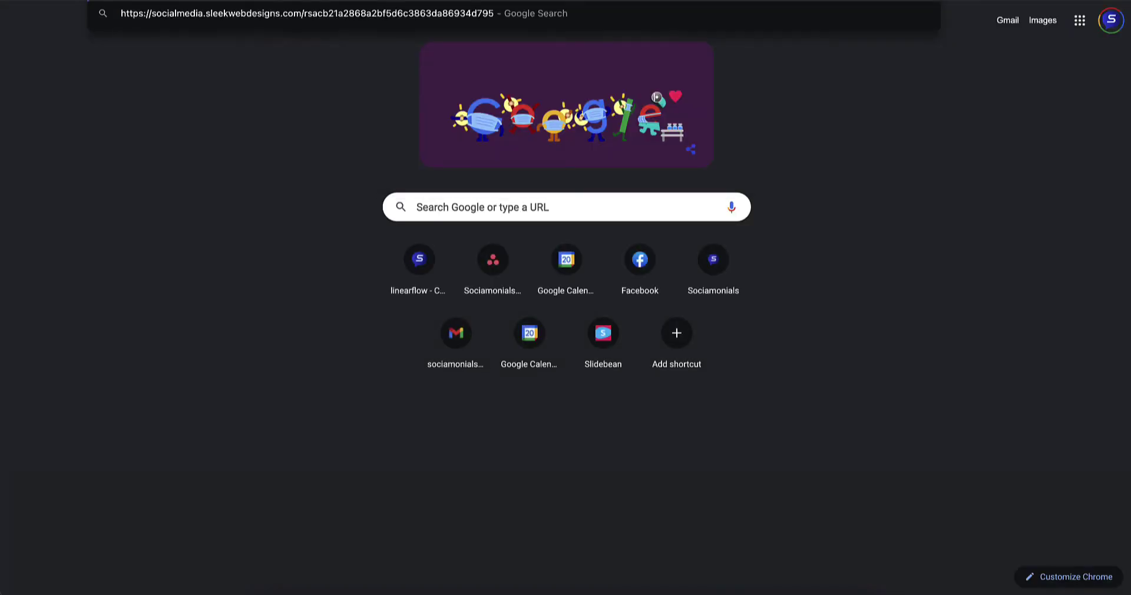
pyautogui.press('Return')
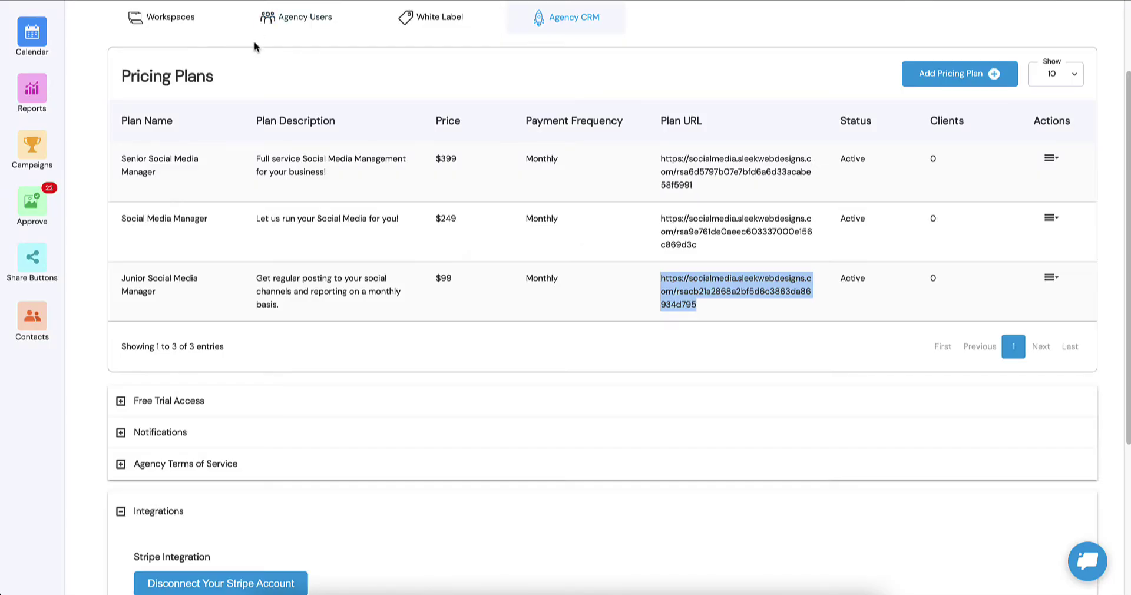
pyautogui.scroll(2, 373, 68)
# Step: Expand the White Label Custom Sign in Page settings and view the Account Setup page
pyautogui.click(439, 129)
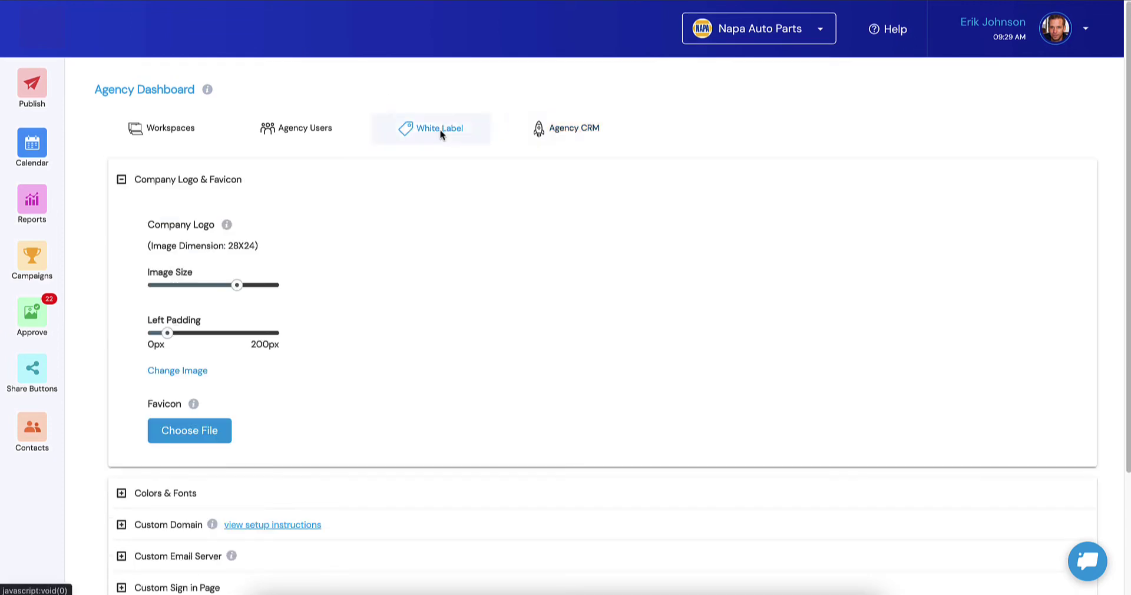
pyautogui.scroll(-3, 295, 180)
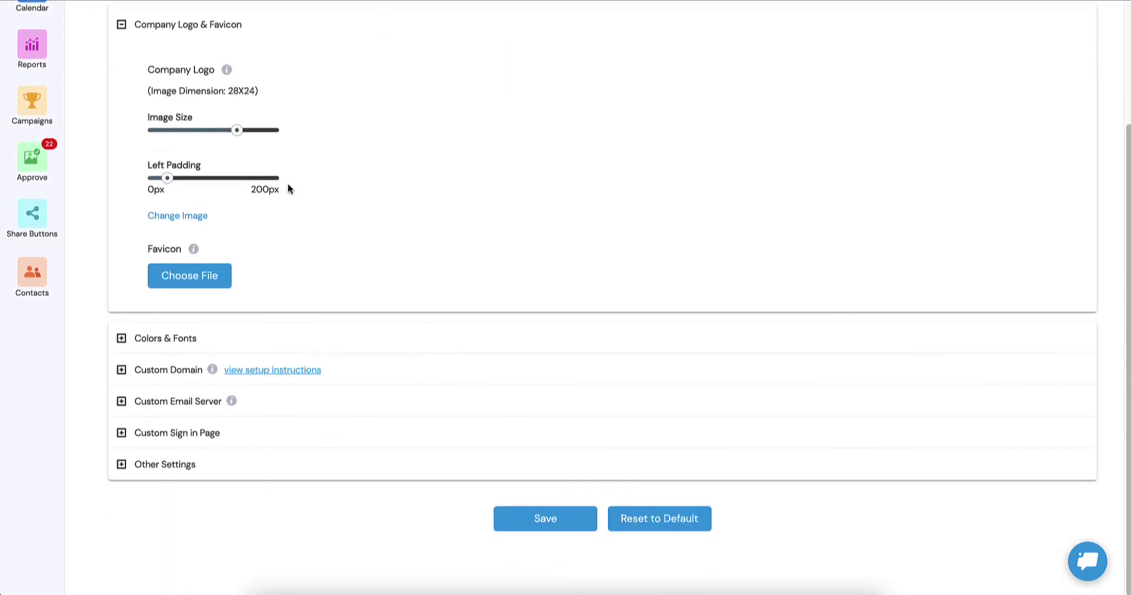
pyautogui.click(168, 434)
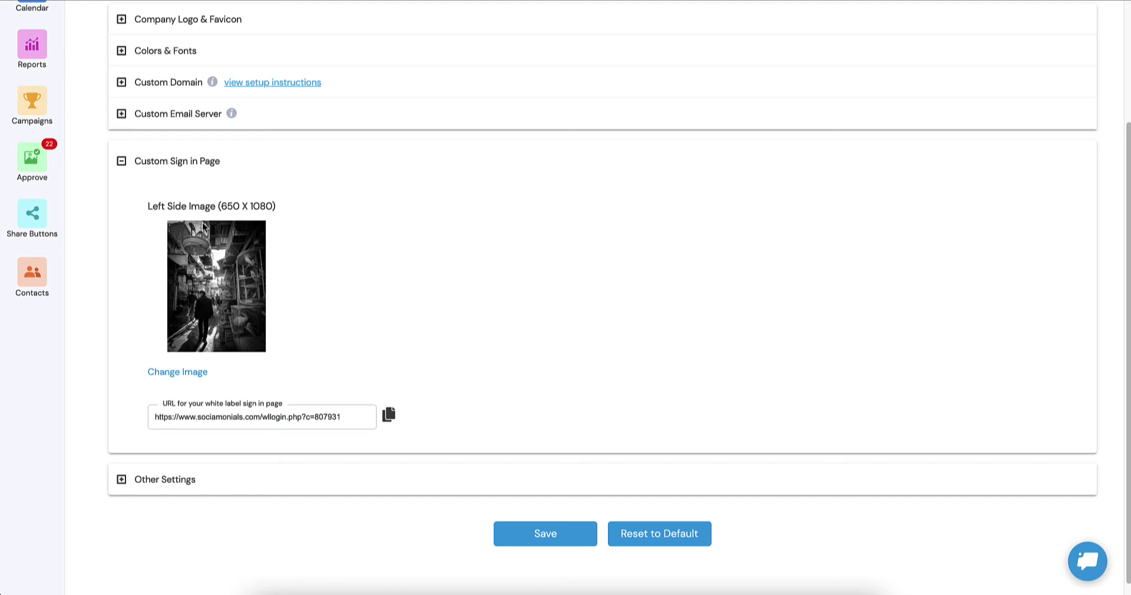
pyautogui.scroll(1, 185, 243)
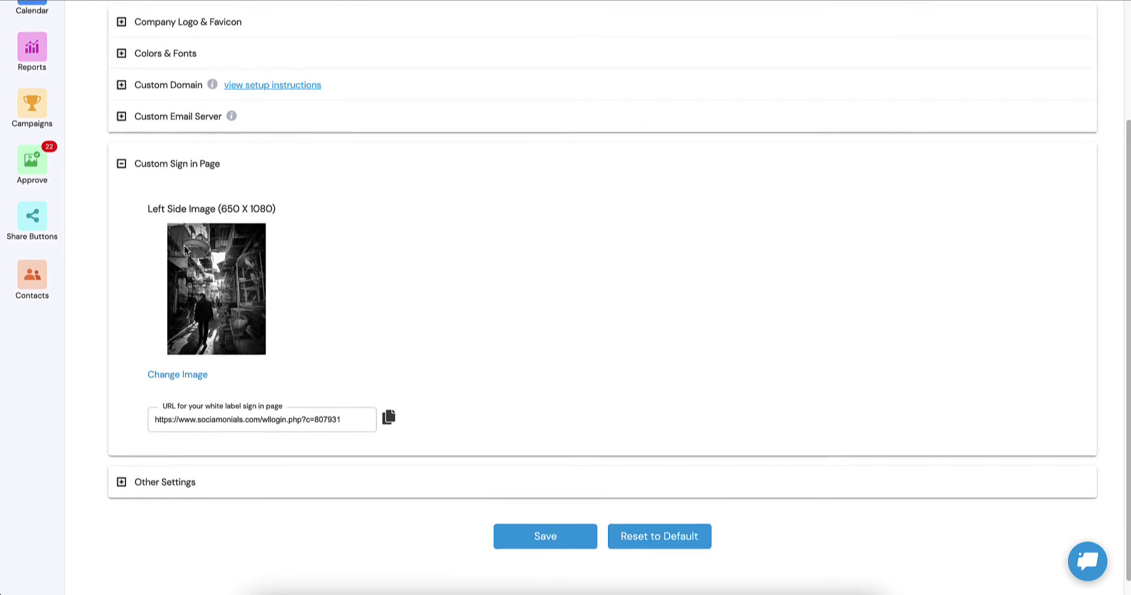
pyautogui.scroll(1, 182, 254)
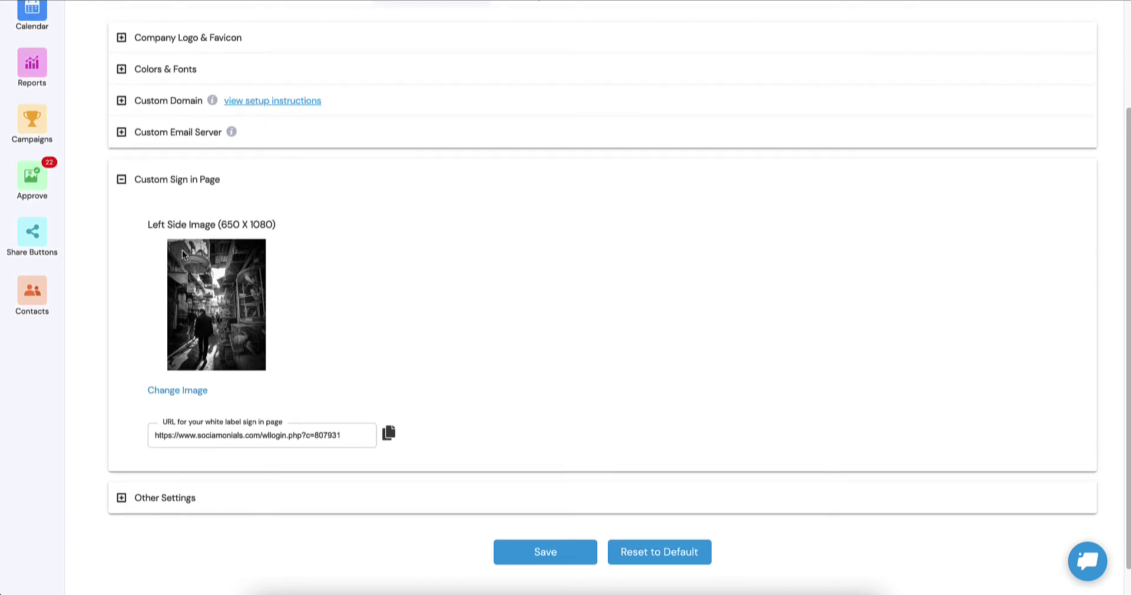
pyautogui.scroll(5, 209, 302)
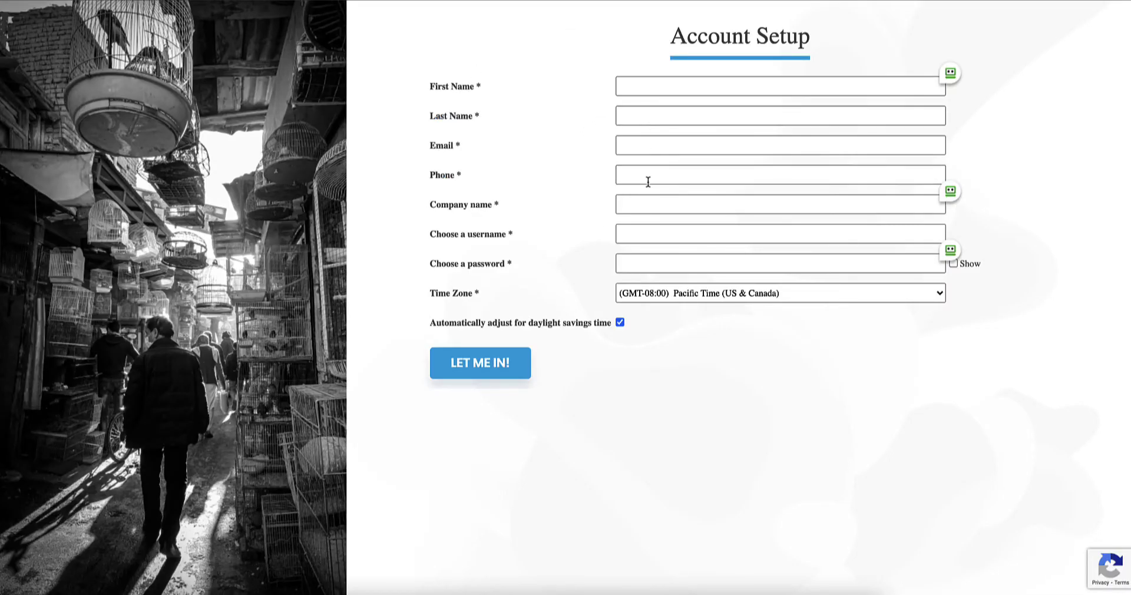
# Step: Enter the client's first name (fixing a typo), last name and e-mail address
pyautogui.click(692, 85)
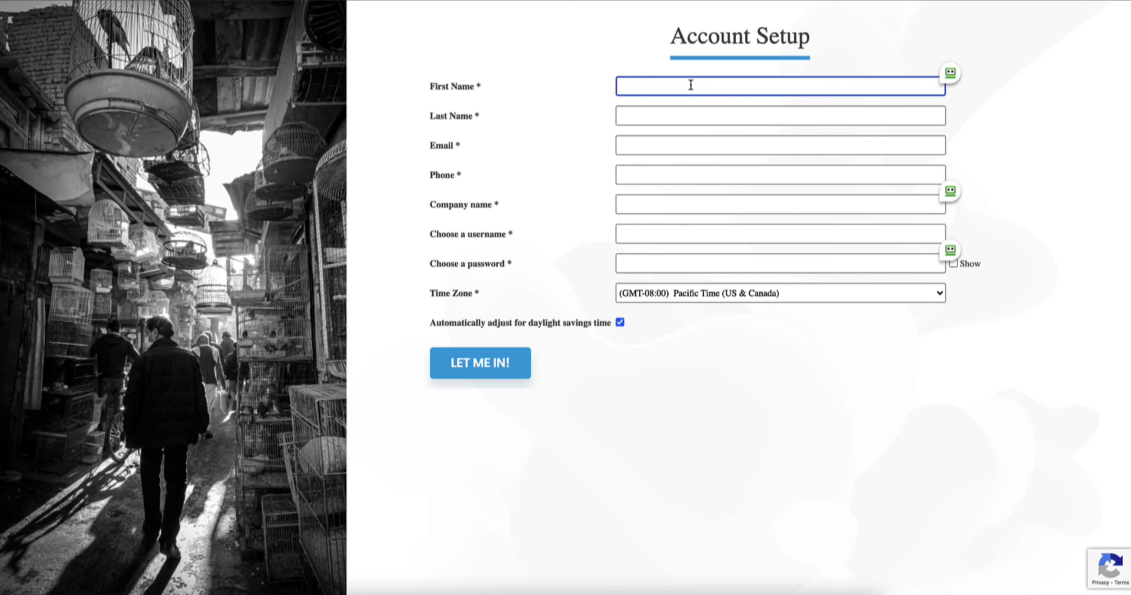
pyautogui.press('Tab')
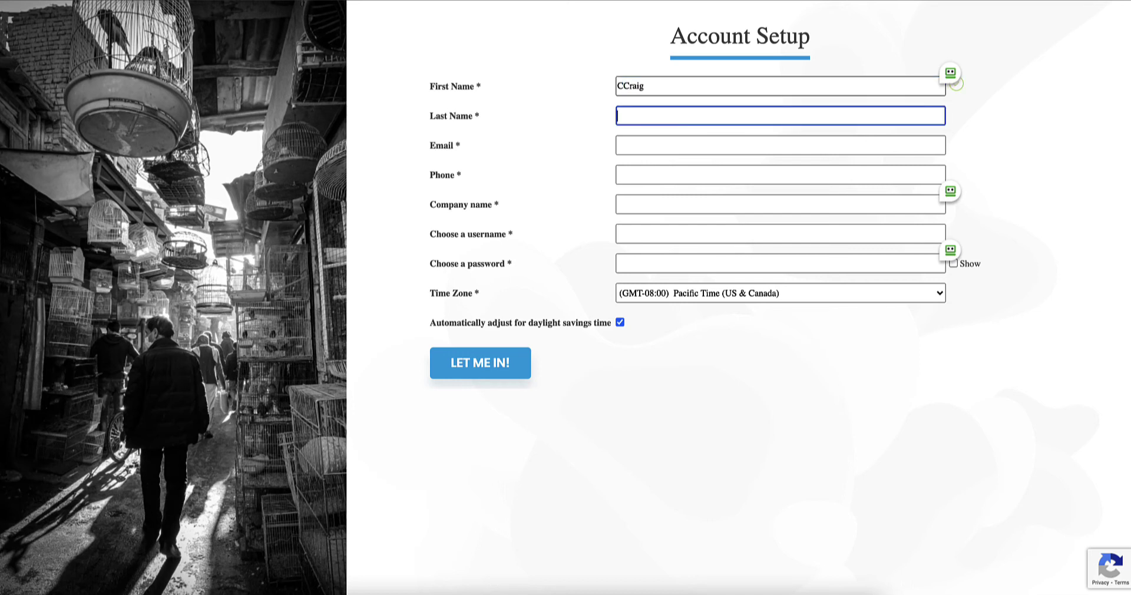
pyautogui.click(622, 85)
pyautogui.press('BackSpace')
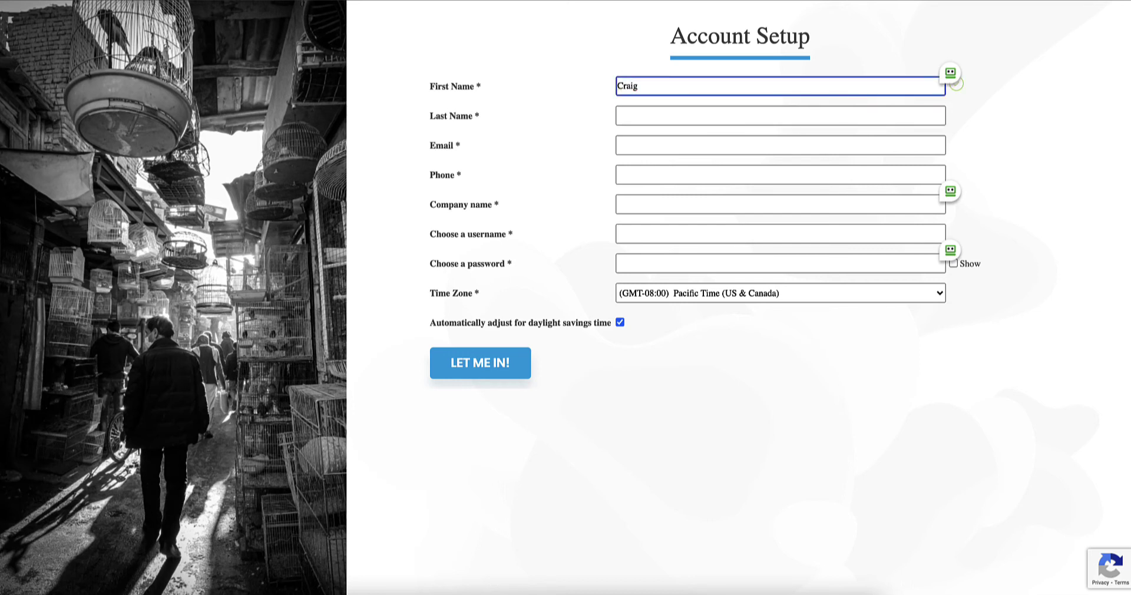
pyautogui.press('Tab')
pyautogui.press('Tab')
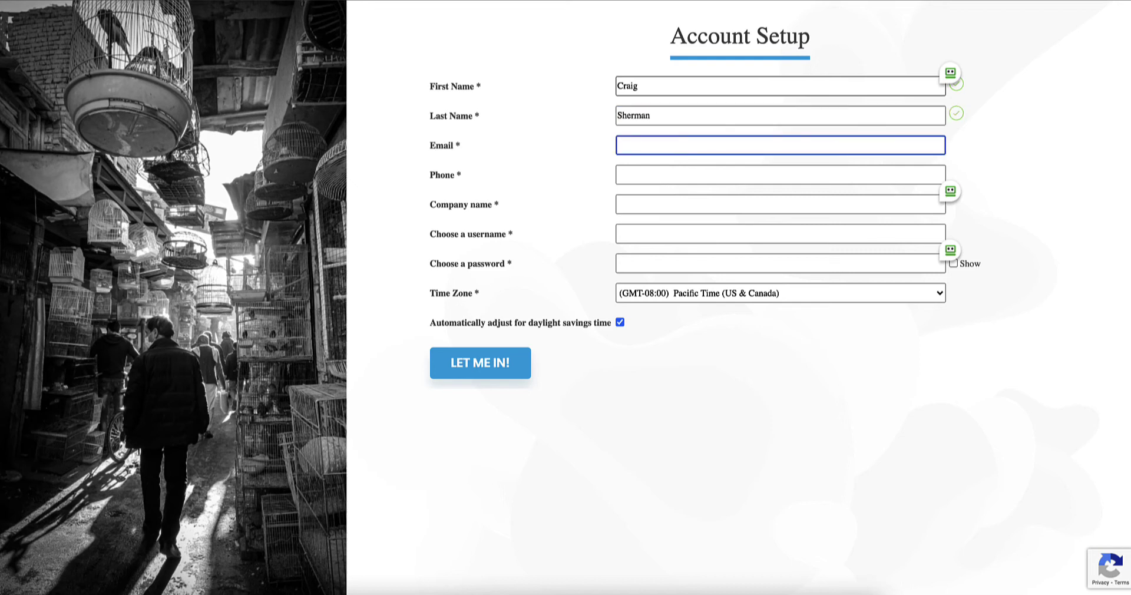
pyautogui.write('test@c.com')
# Step: Add the phone number, company 'Test Co', a username and password, then submit
pyautogui.press('Tab')
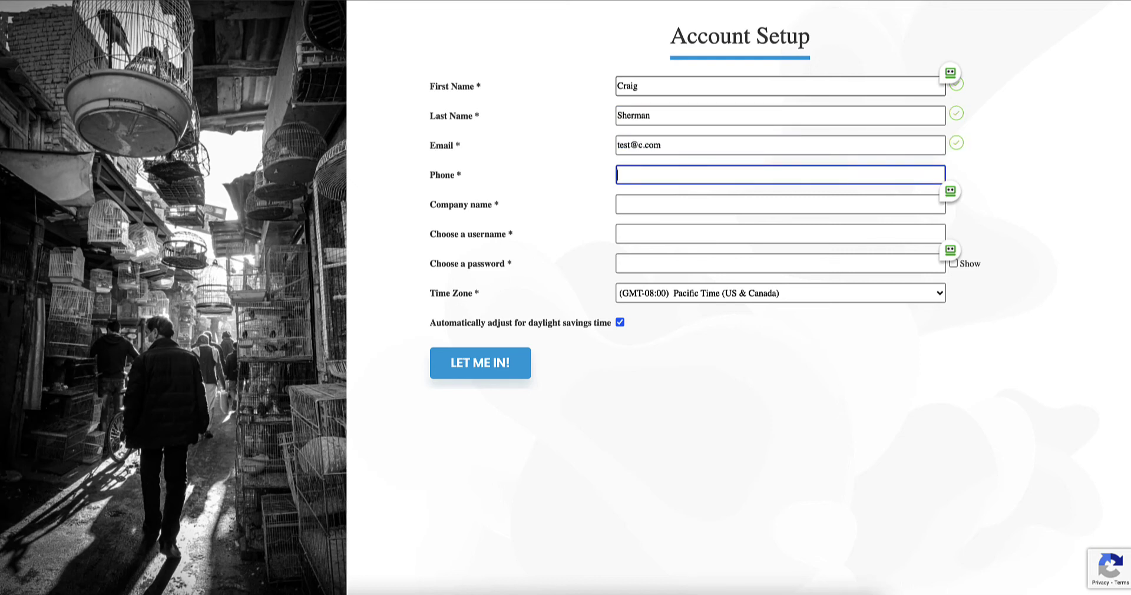
pyautogui.write('555')
pyautogui.press('Tab')
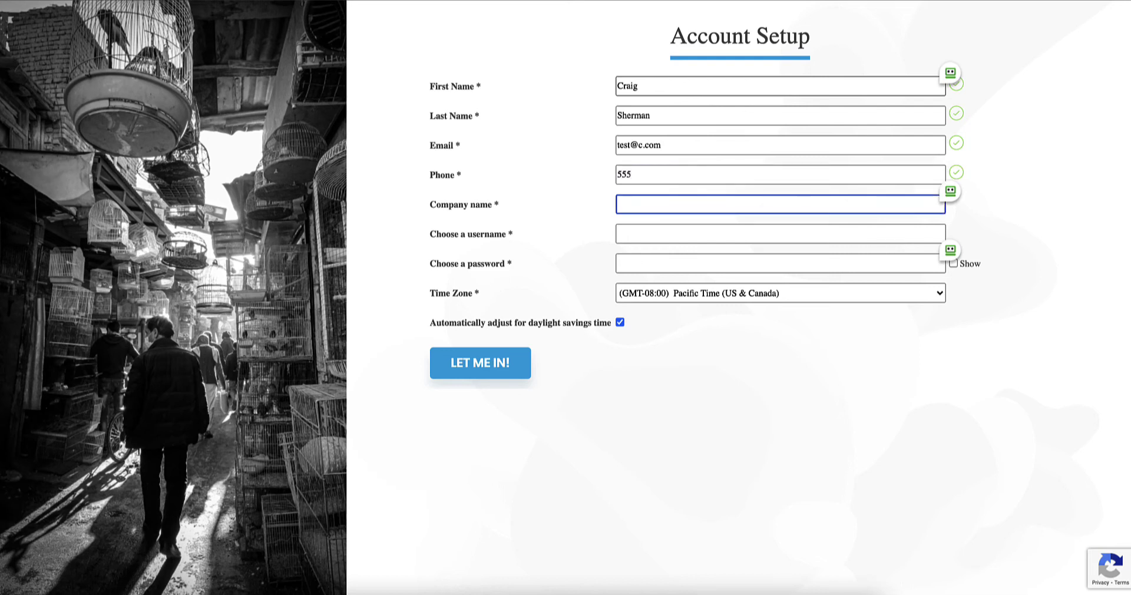
pyautogui.write('Test Co')
pyautogui.press('Tab')
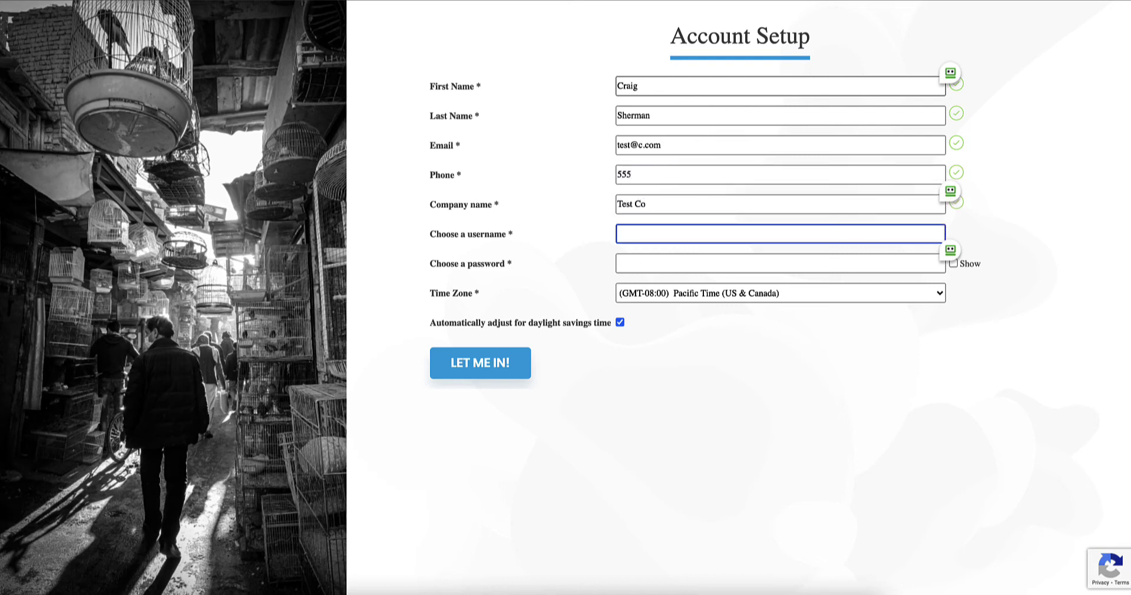
pyautogui.write('testcouser')
pyautogui.press('Tab')
pyautogui.write('password')
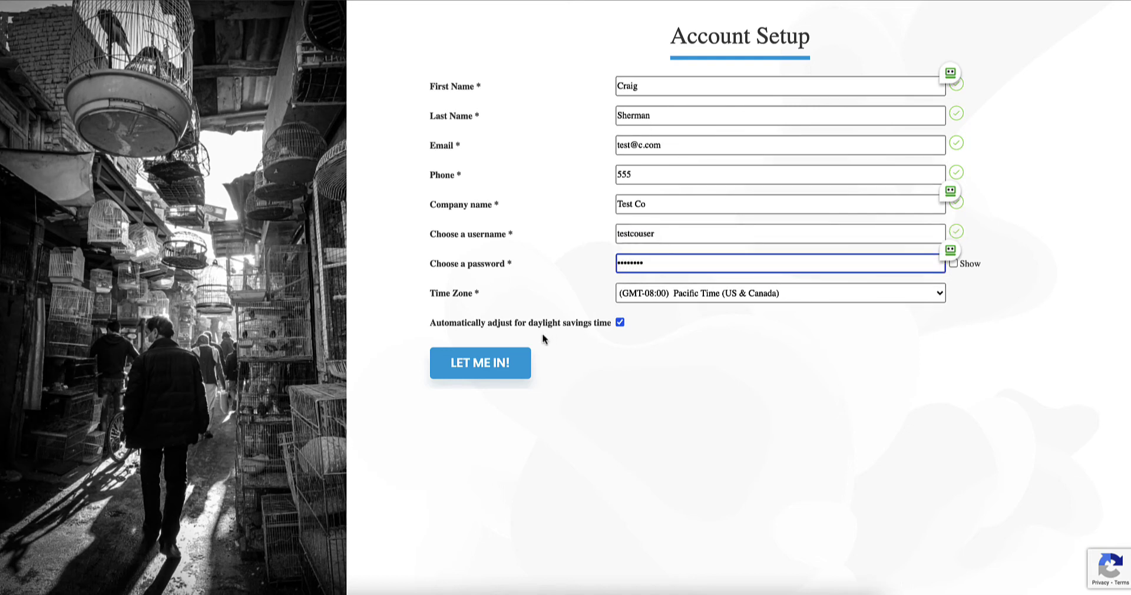
pyautogui.click(505, 366)
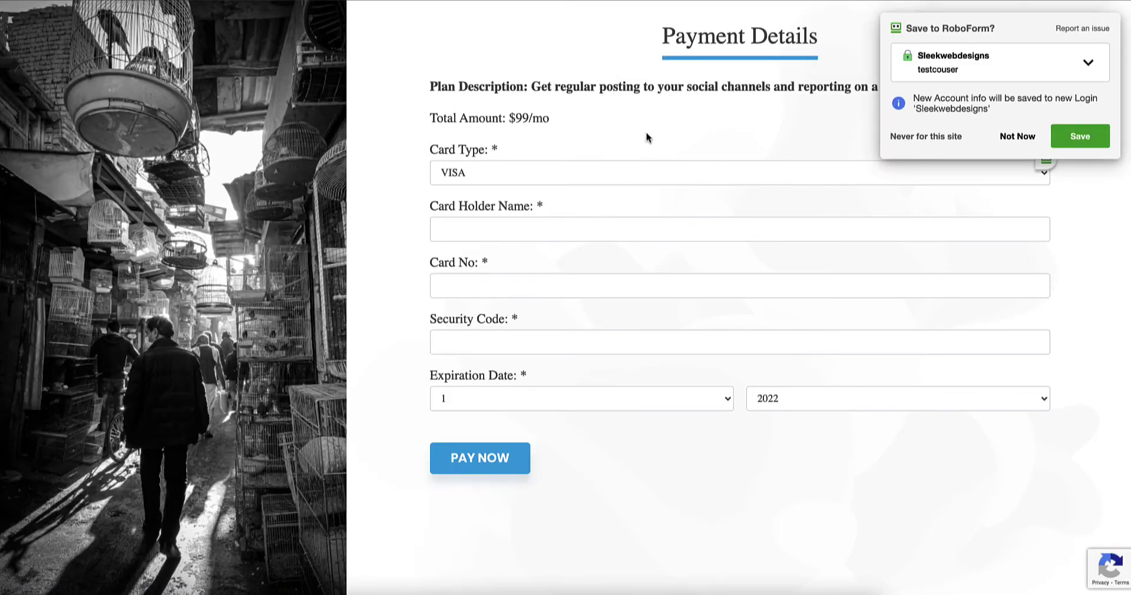
# Step: Dismiss the RoboForm save prompt, autofill the saved card, and pay for the $99/mo plan
pyautogui.click(1020, 136)
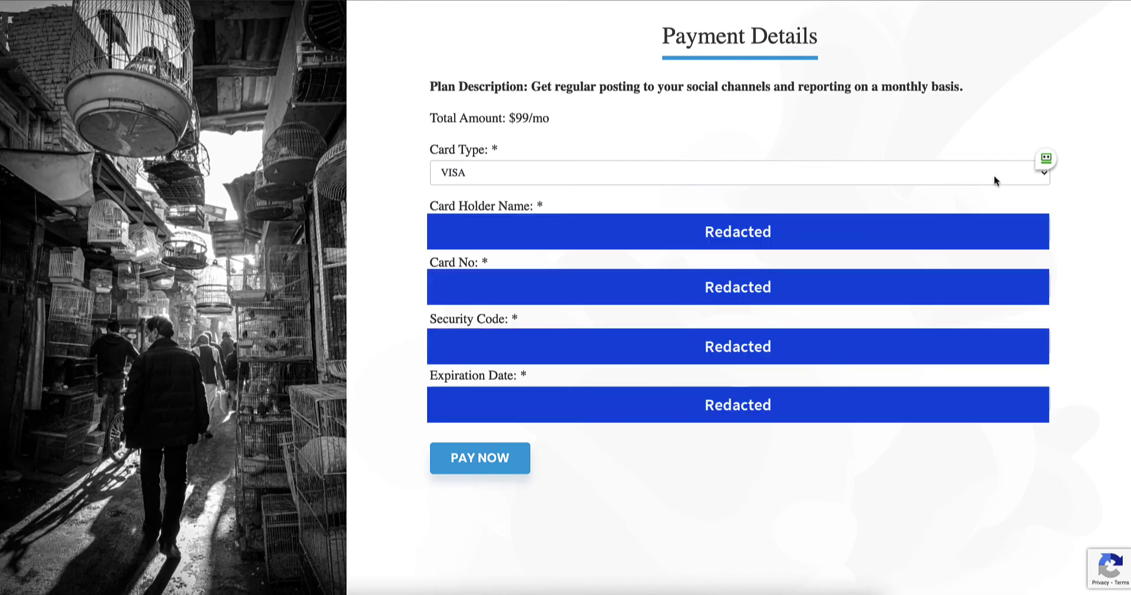
pyautogui.click(1046, 158)
pyautogui.click(1005, 160)
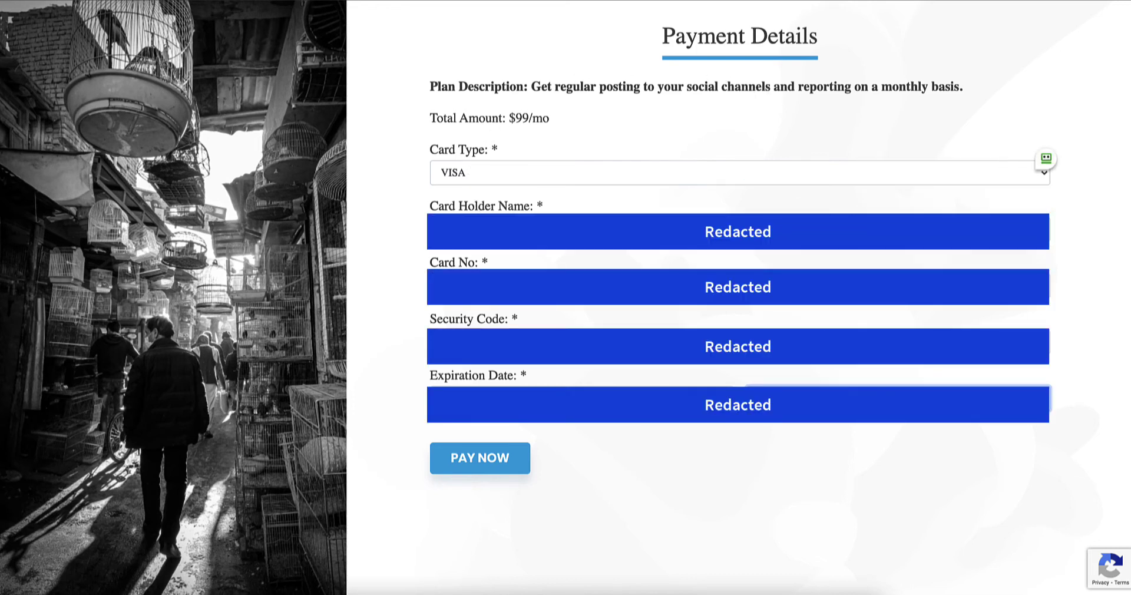
pyautogui.click(502, 463)
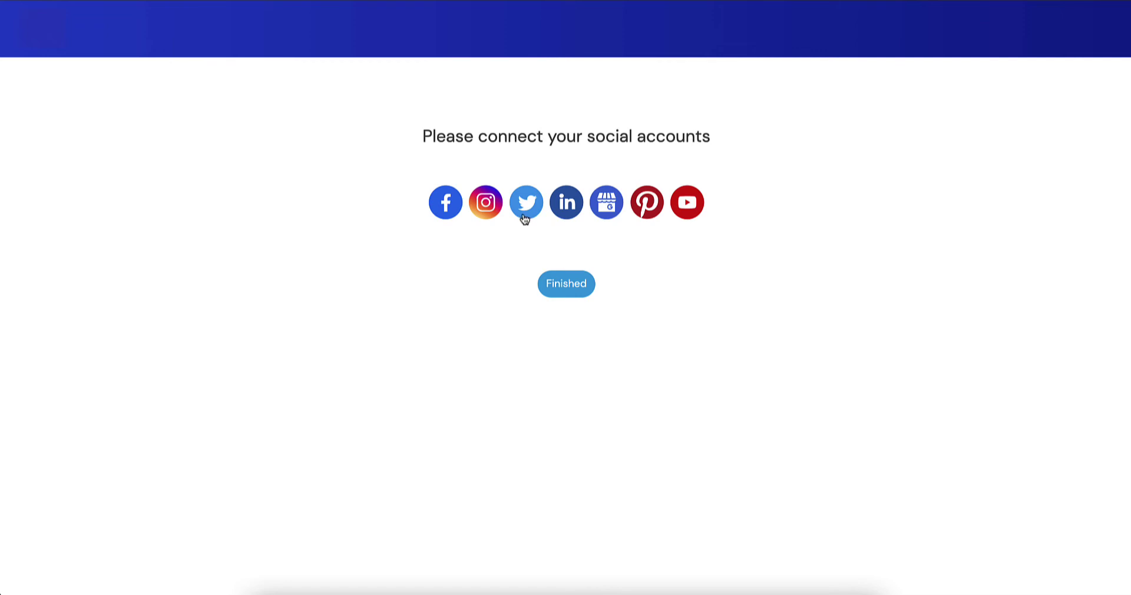
# Step: Connect the Facebook account with the saved password and finish connecting social accounts
pyautogui.click(451, 212)
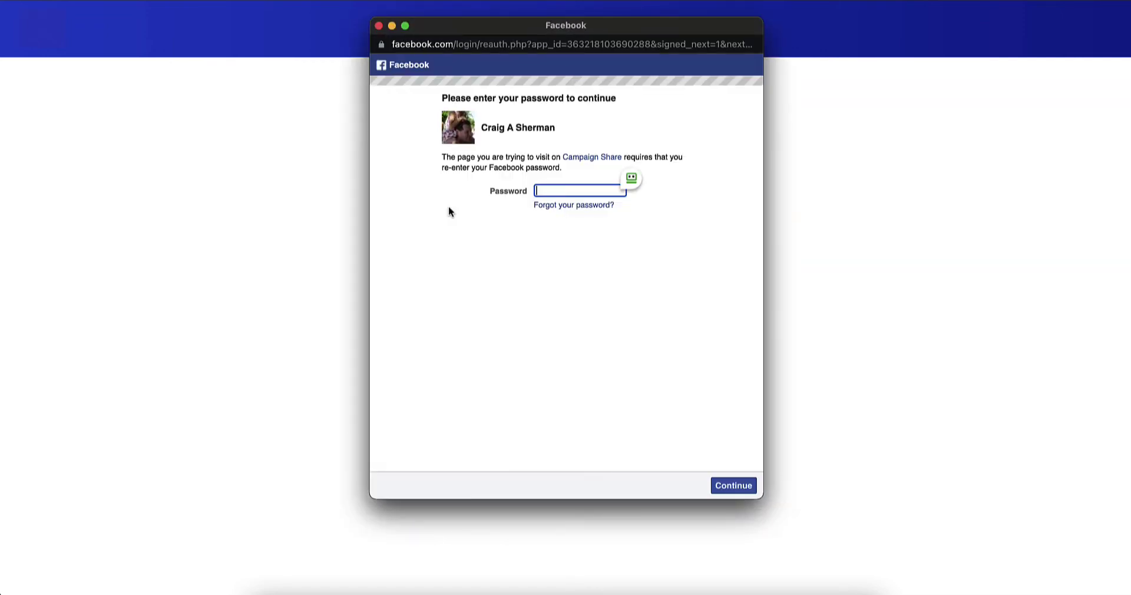
pyautogui.click(631, 177)
pyautogui.click(637, 179)
pyautogui.press('Return')
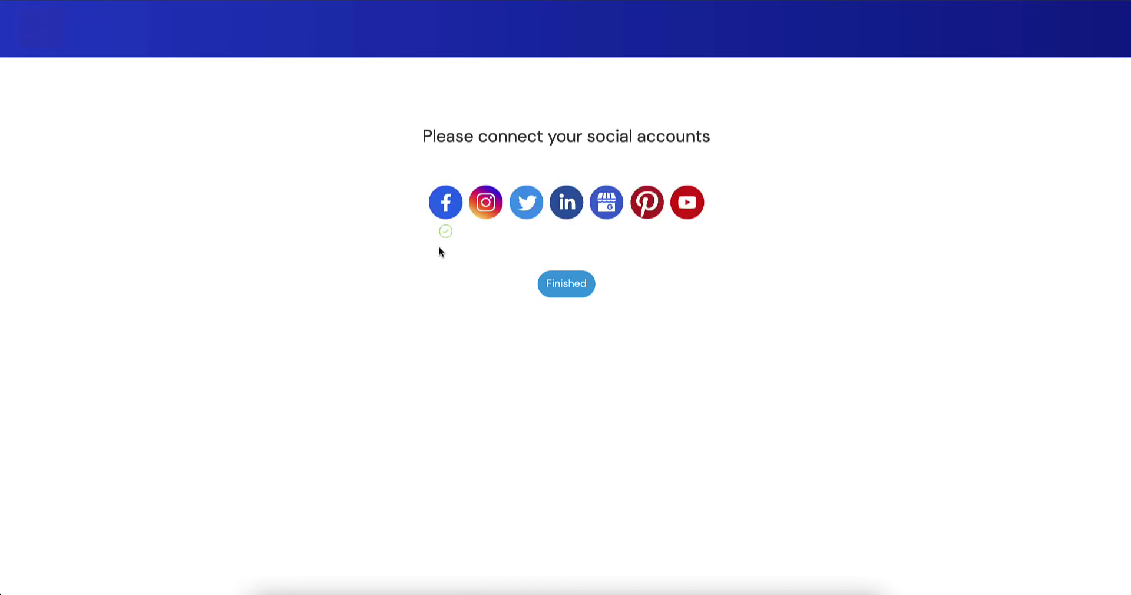
pyautogui.click(559, 286)
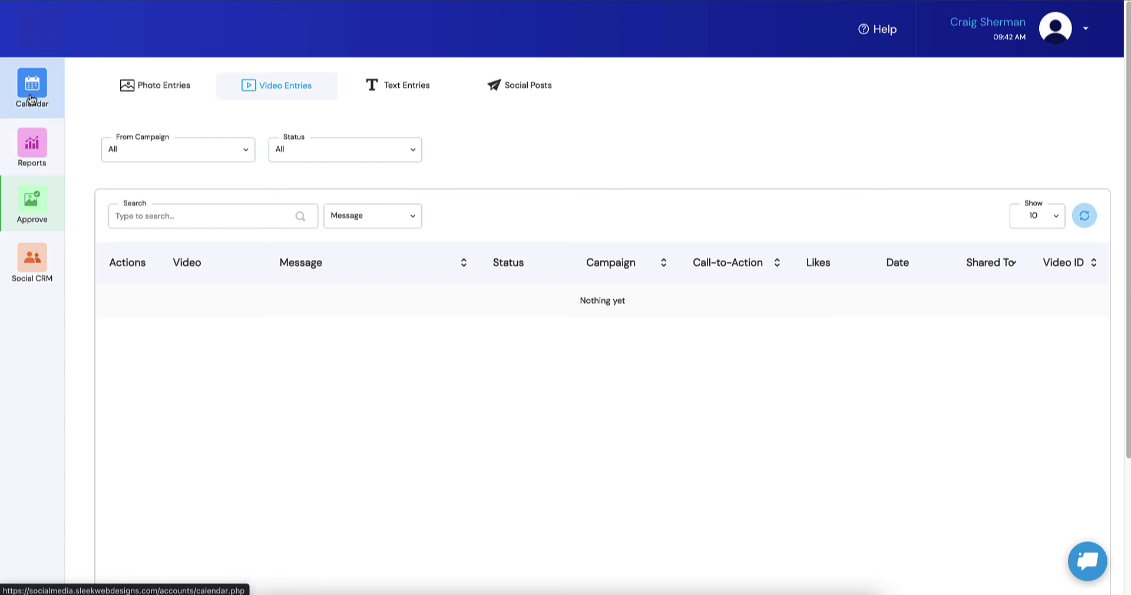
# Step: Look over the marketing calendar, then view the Reports page for posts in the last 30 days
pyautogui.click(30, 86)
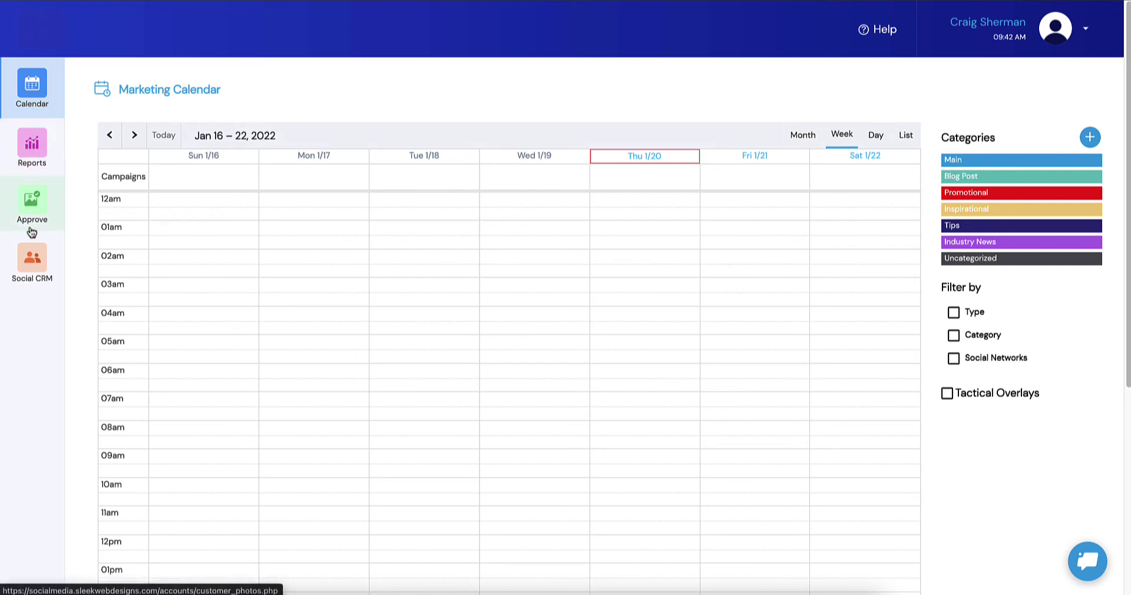
pyautogui.click(30, 155)
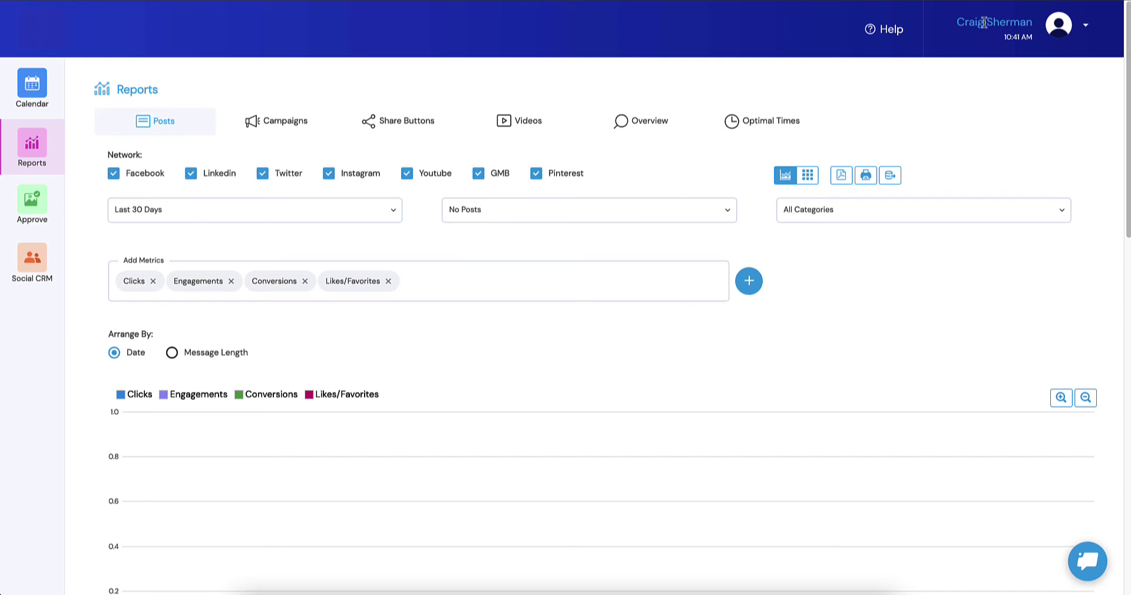
# Step: Go to the Billing page from the account menu to see the client's $99 charges
pyautogui.click(1059, 24)
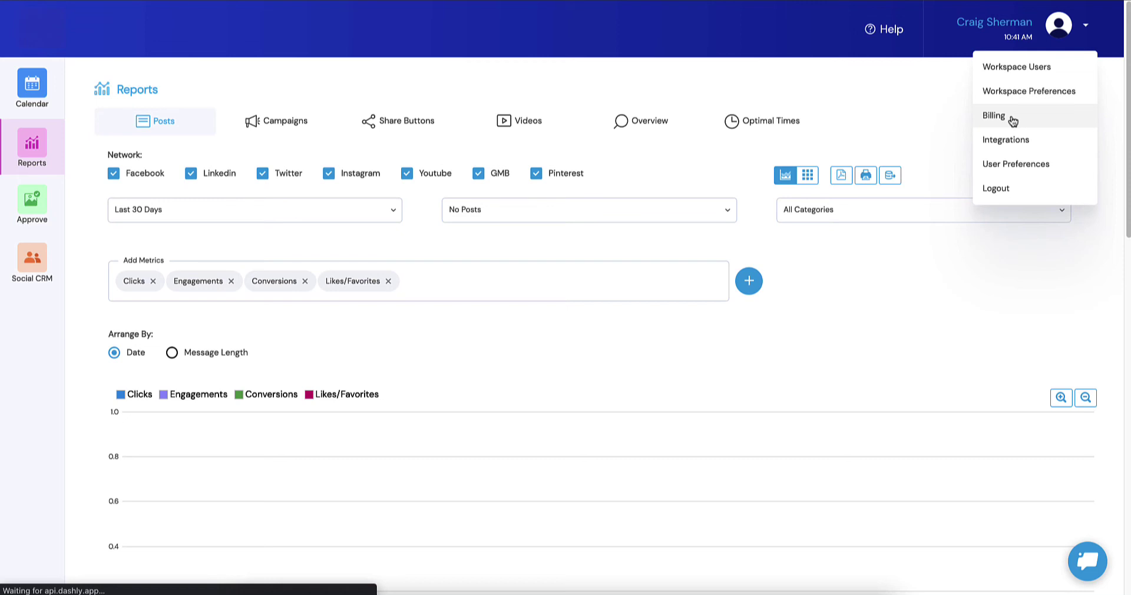
pyautogui.click(1011, 118)
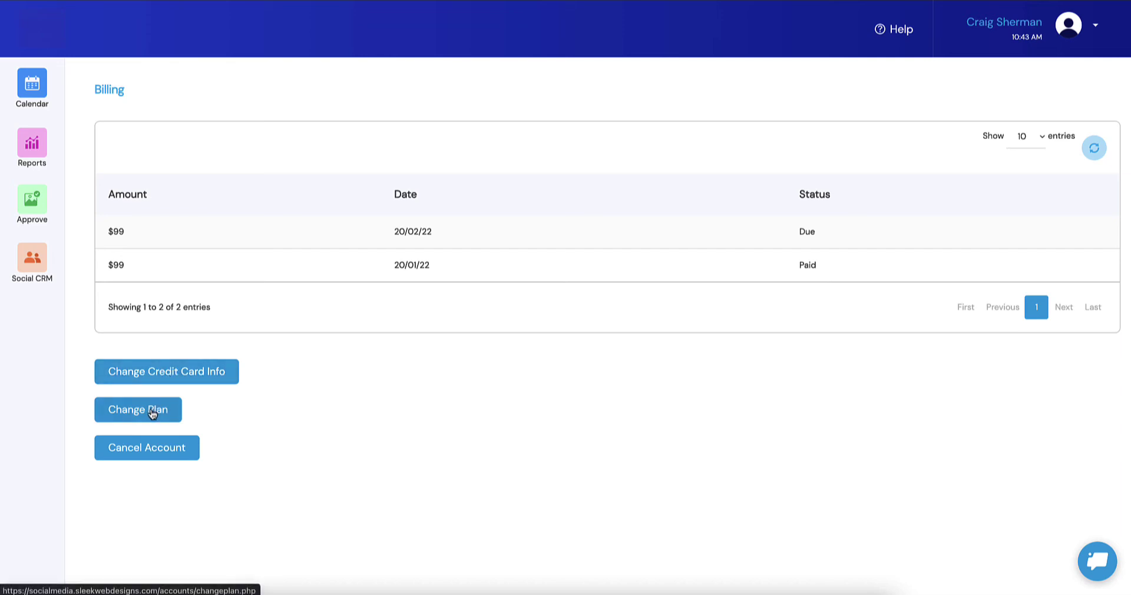
# Step: Review the three plan levels under Change Plan, then cancel without changing the plan
pyautogui.click(133, 418)
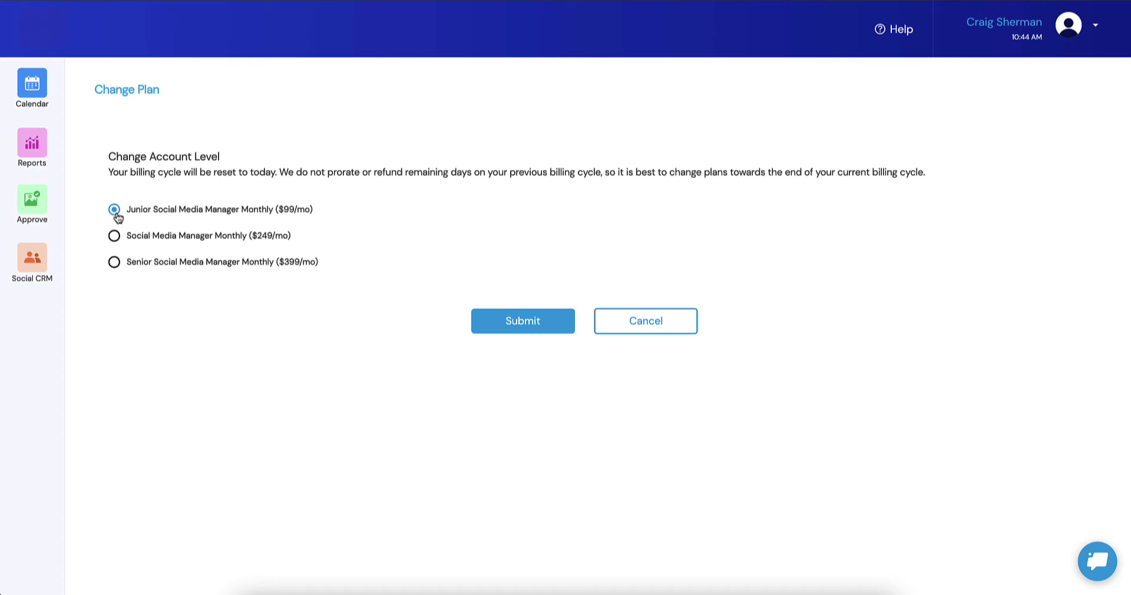
pyautogui.click(665, 321)
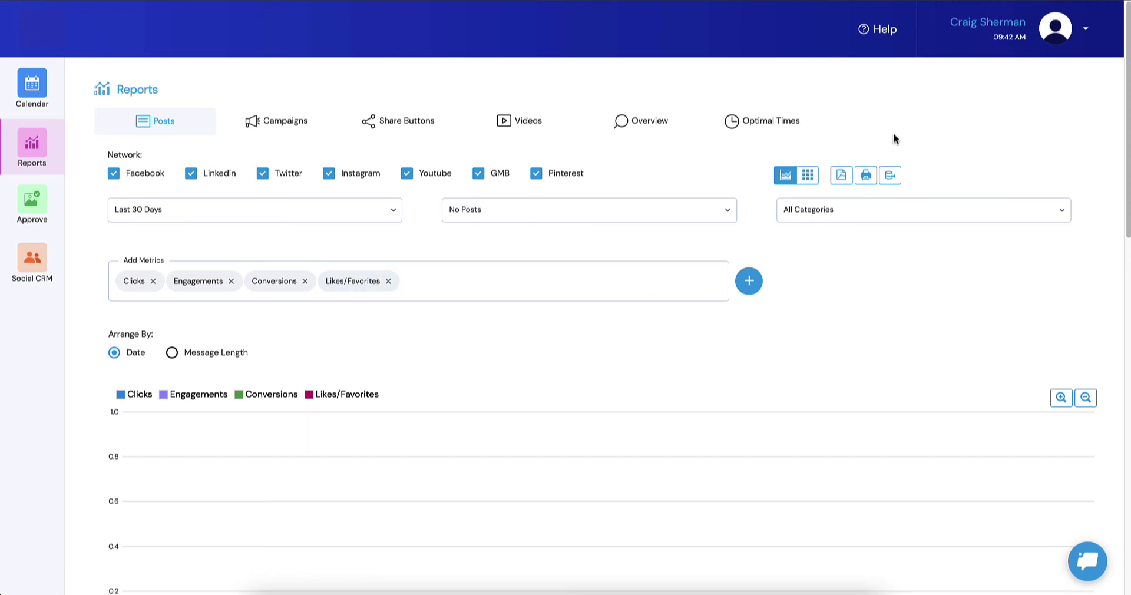
# Step: Log out of the client account and sign in with the agency username and password
pyautogui.click(1073, 30)
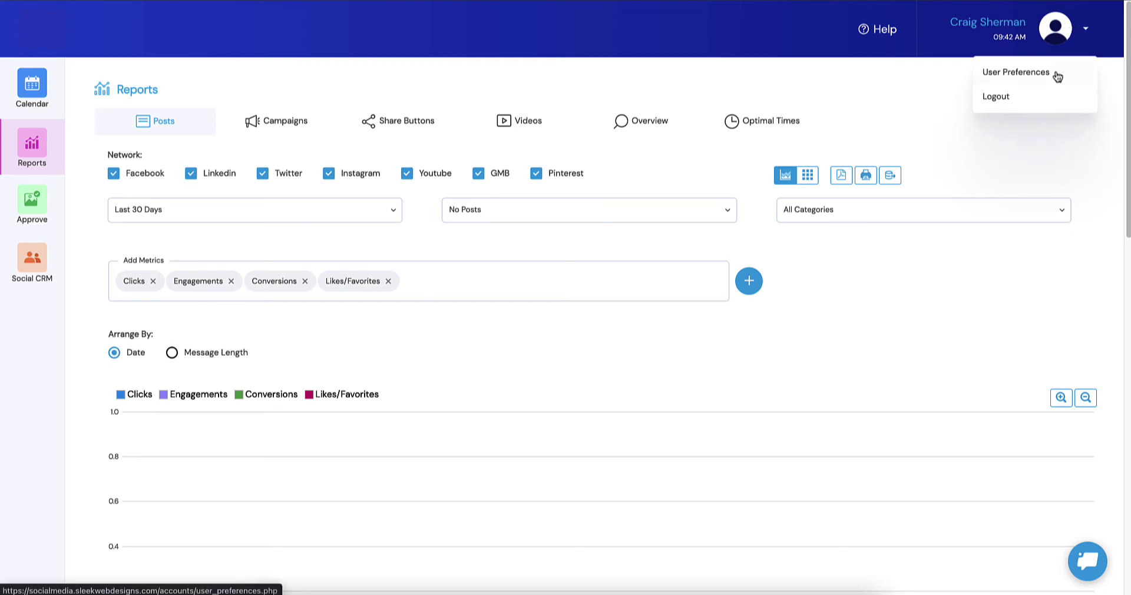
pyautogui.click(1051, 96)
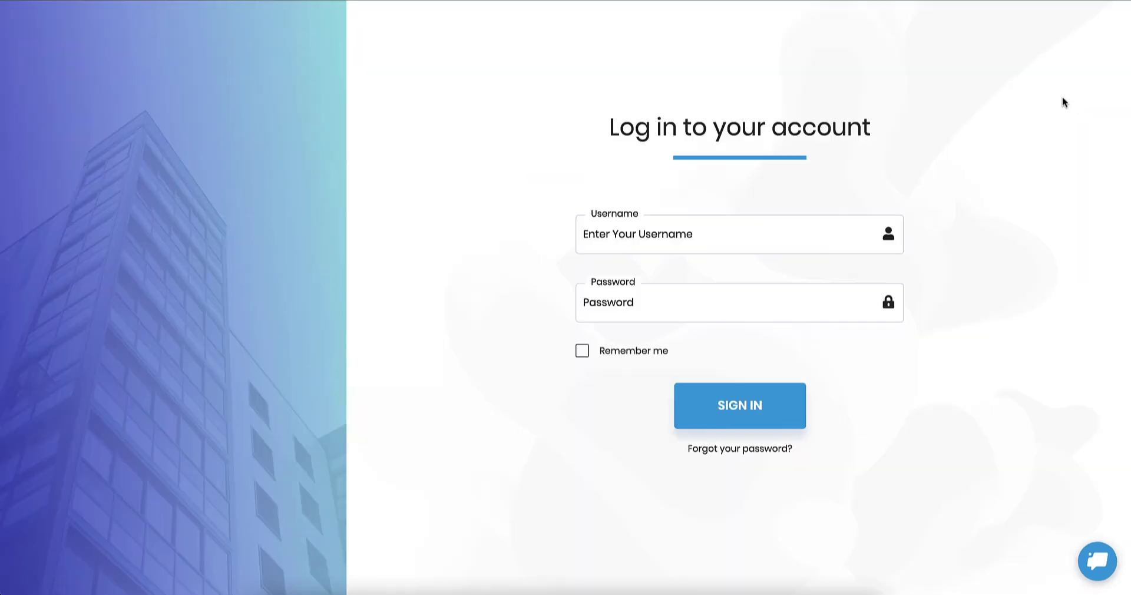
pyautogui.click(771, 222)
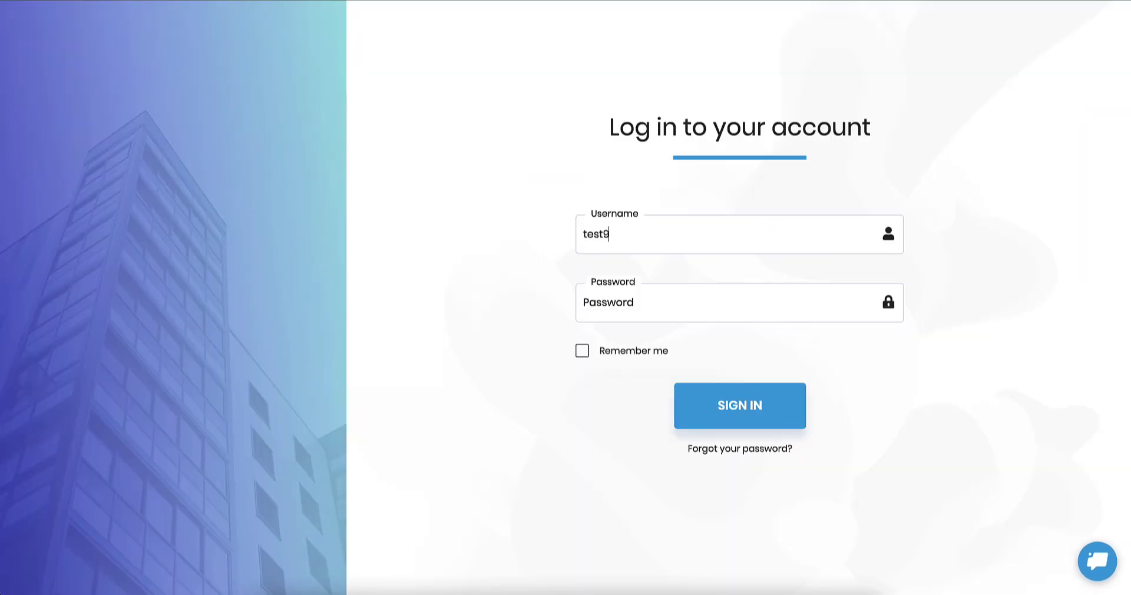
pyautogui.press('Tab')
pyautogui.press('Return')
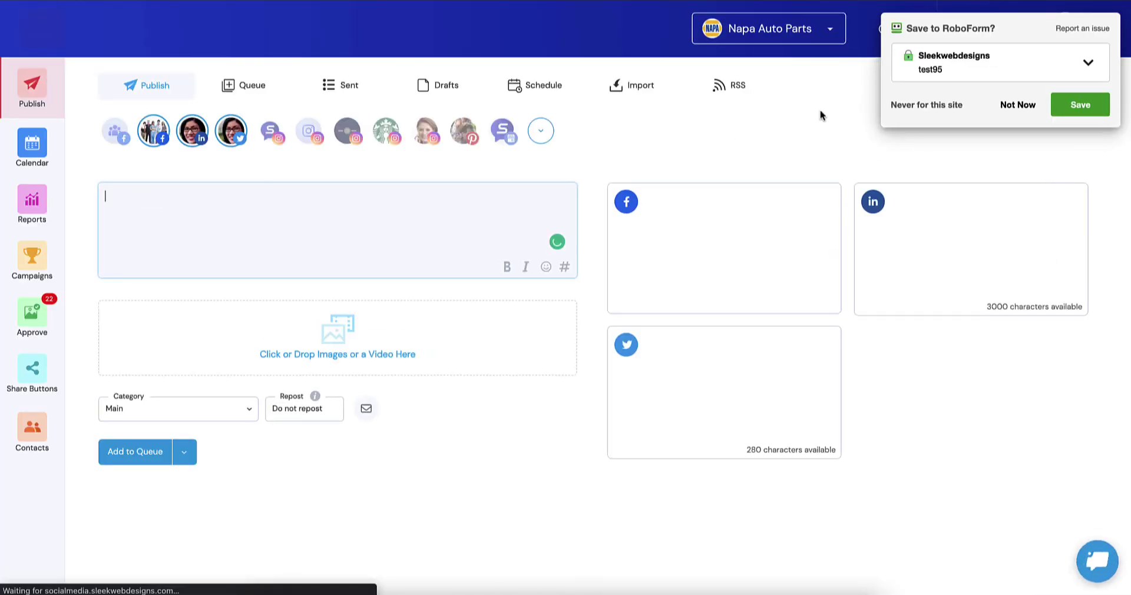
# Step: Decline saving the login and go to the Agency Dashboard
pyautogui.click(1006, 116)
pyautogui.click(1061, 29)
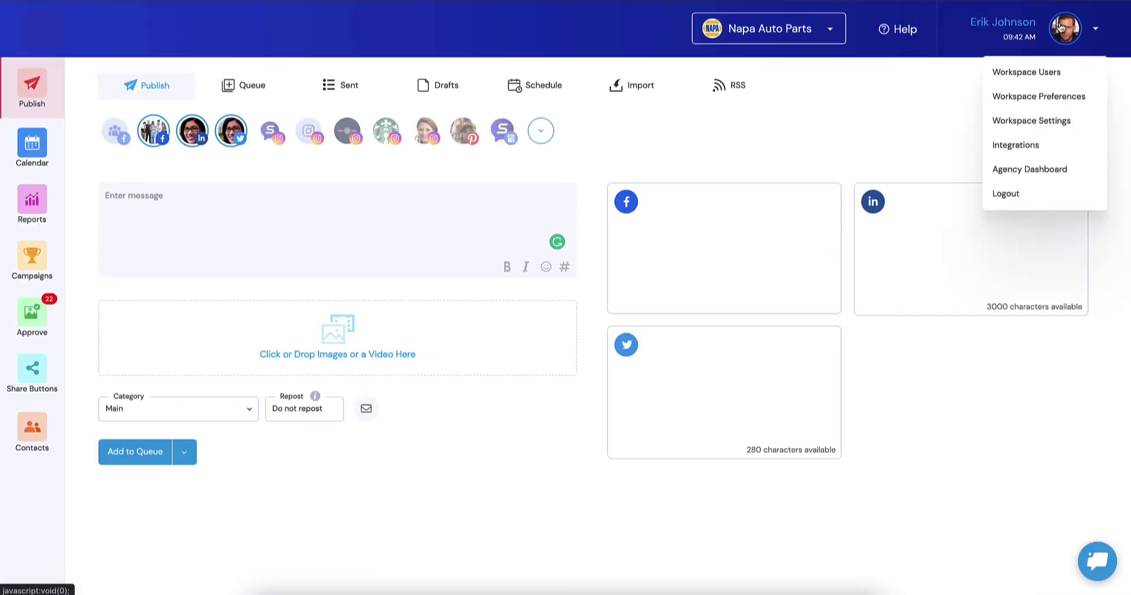
pyautogui.click(1014, 170)
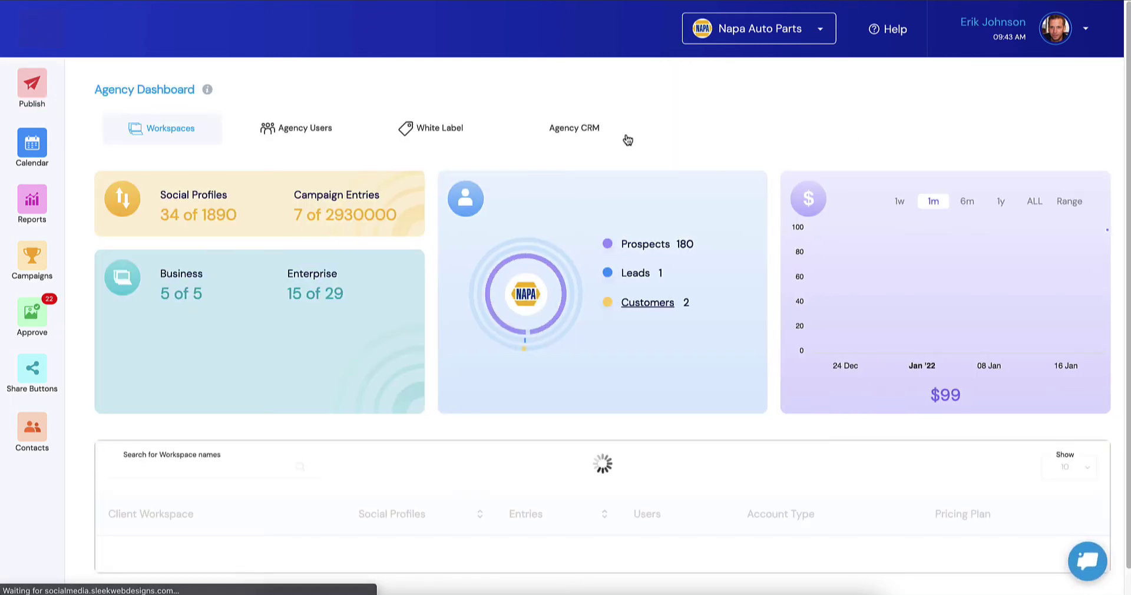
# Step: In the Agency CRM settings, expand Free Trial Access and turn on free trial signups
pyautogui.click(567, 131)
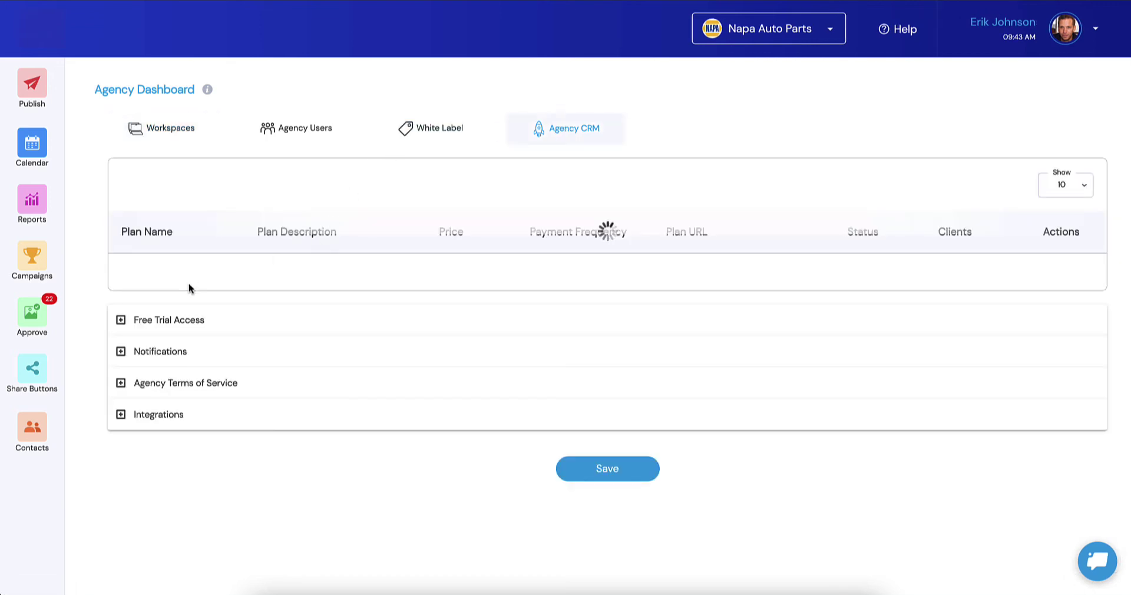
pyautogui.scroll(-2, 155, 336)
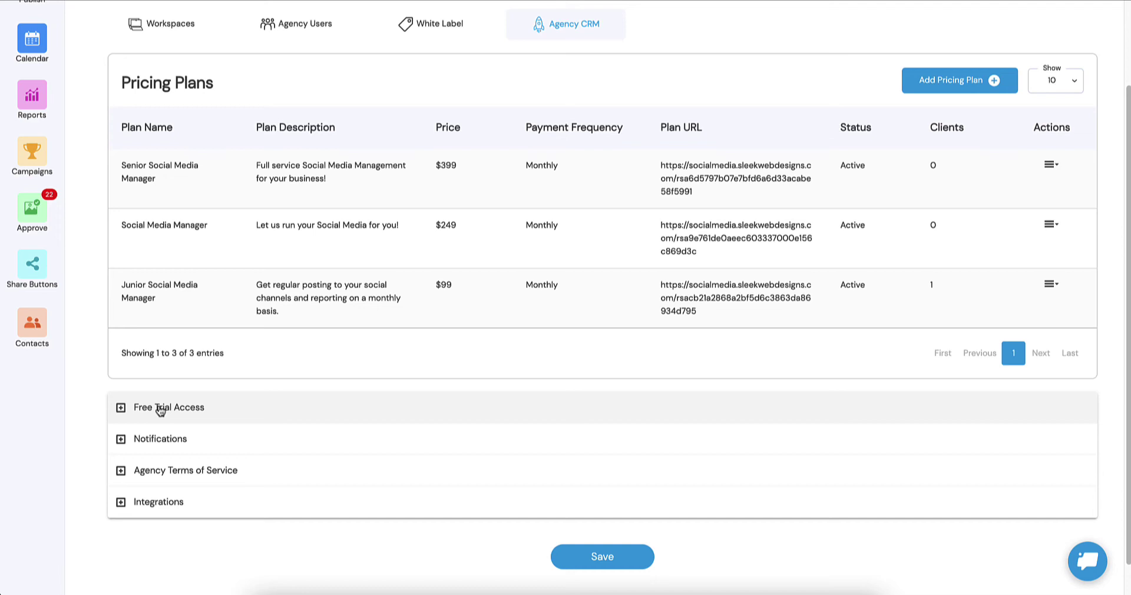
pyautogui.click(159, 411)
pyautogui.scroll(-2, 205, 341)
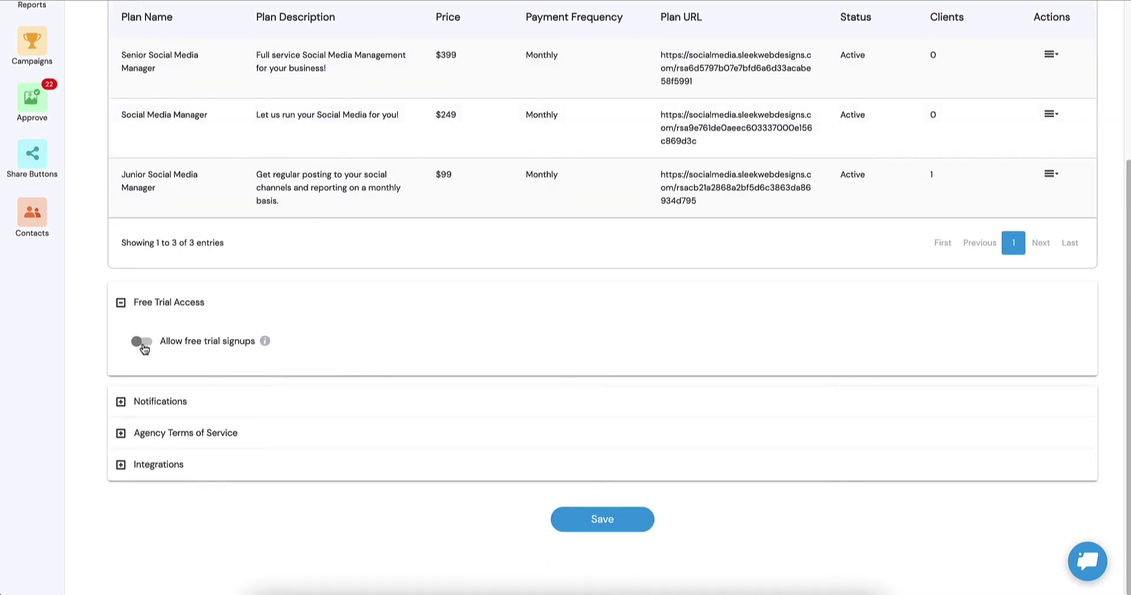
pyautogui.click(141, 342)
# Step: Set the trial to 14 days and send expired trials to the Junior Social Media Manager payment page
pyautogui.scroll(-2, 383, 227)
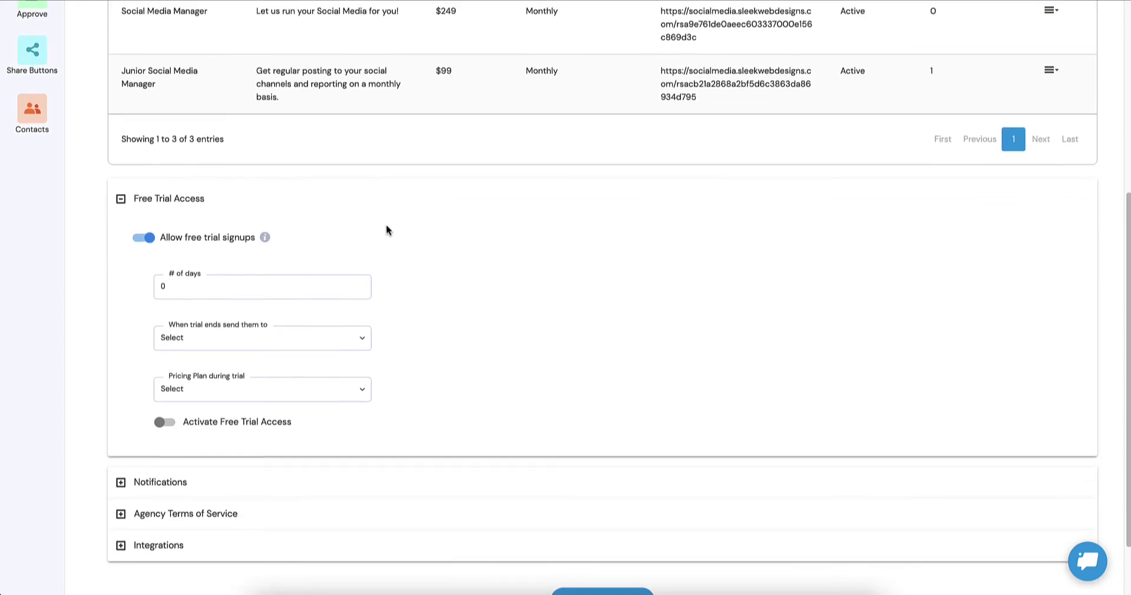
pyautogui.moveTo(189, 285); pyautogui.dragTo(141, 289)
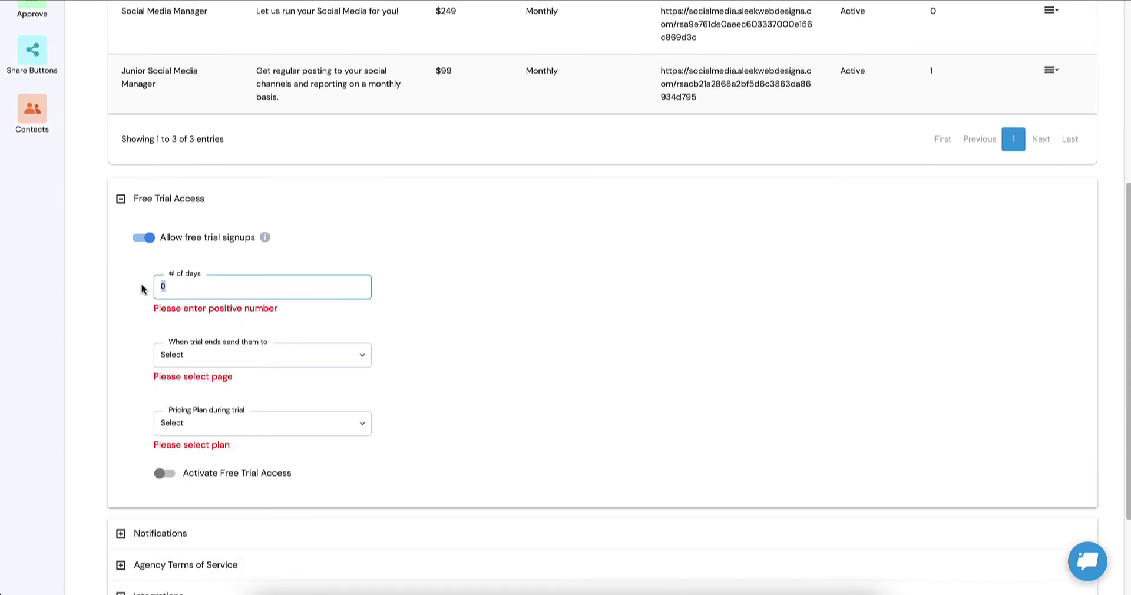
pyautogui.write('14')
pyautogui.click(200, 358)
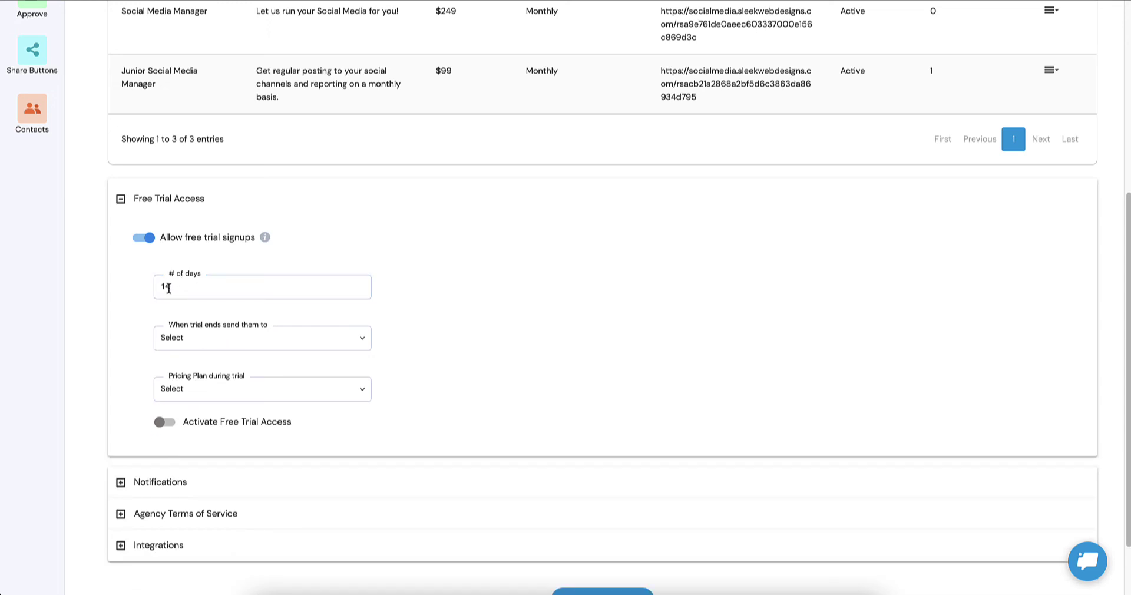
pyautogui.click(228, 331)
pyautogui.click(243, 340)
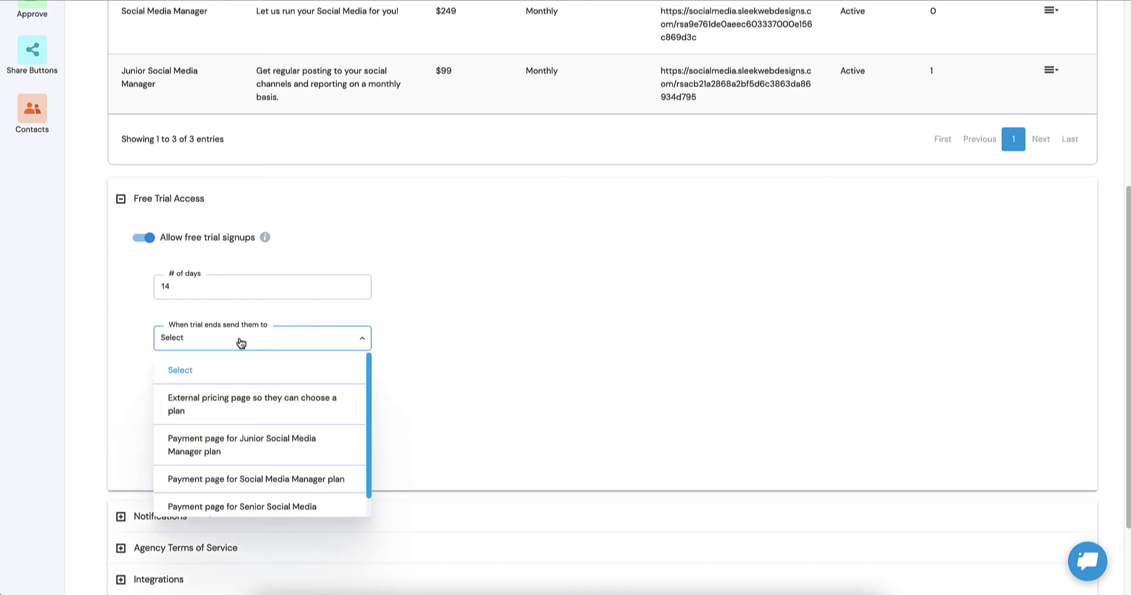
pyautogui.scroll(-1, 252, 416)
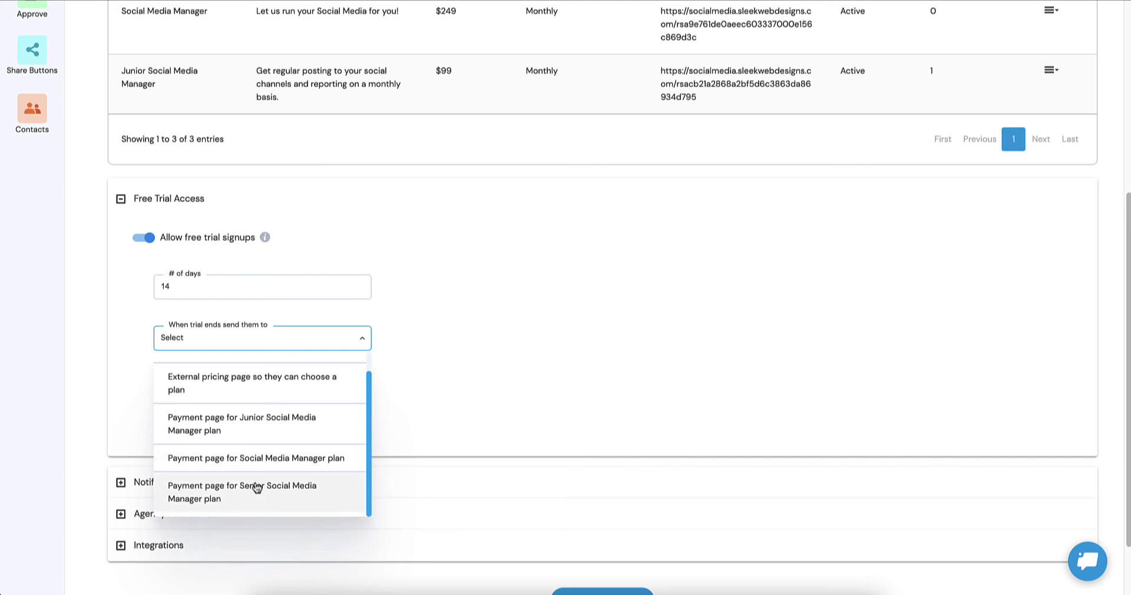
pyautogui.click(261, 429)
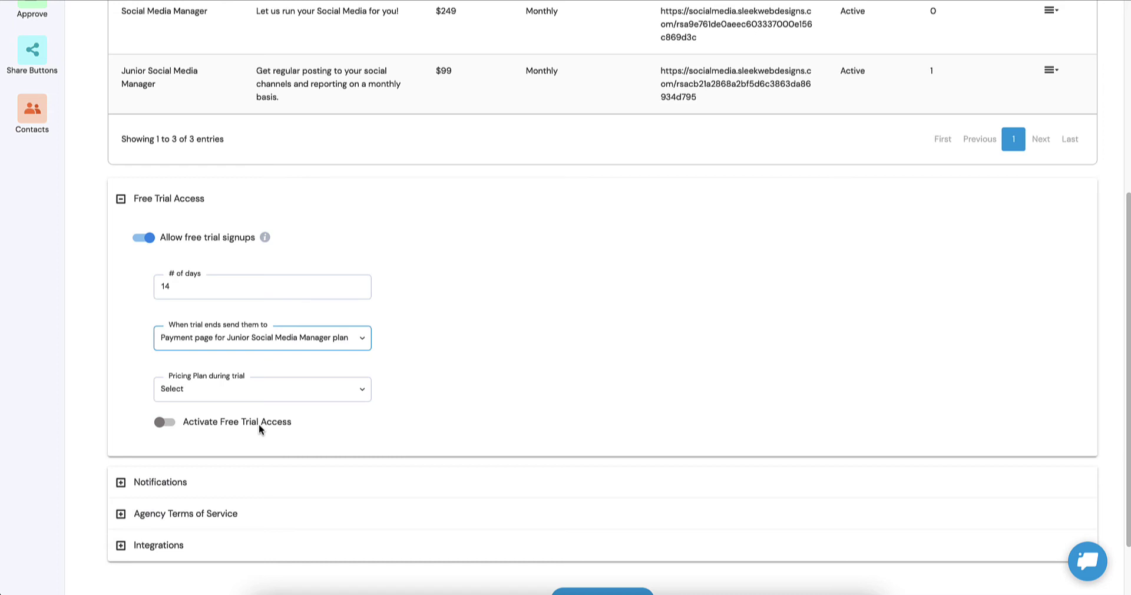
pyautogui.click(260, 423)
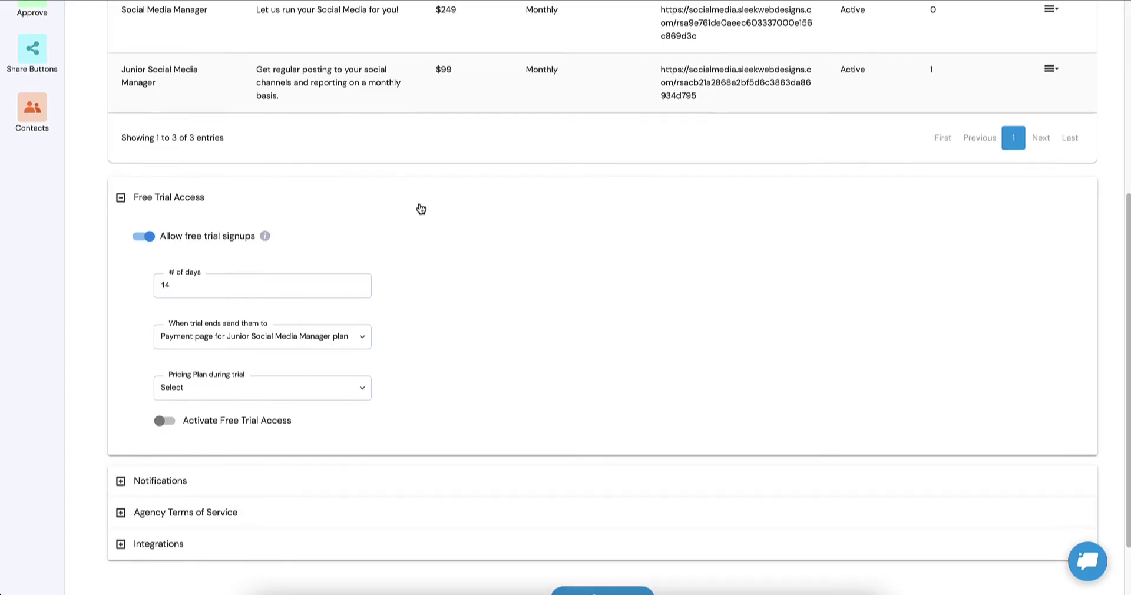
pyautogui.scroll(-1, 422, 209)
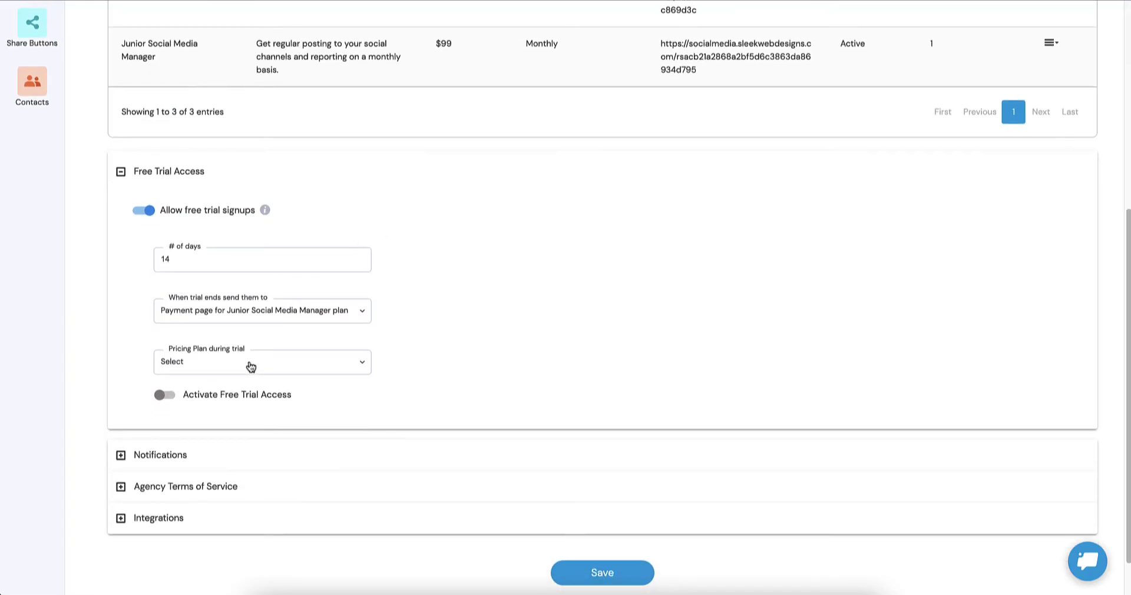
pyautogui.click(238, 322)
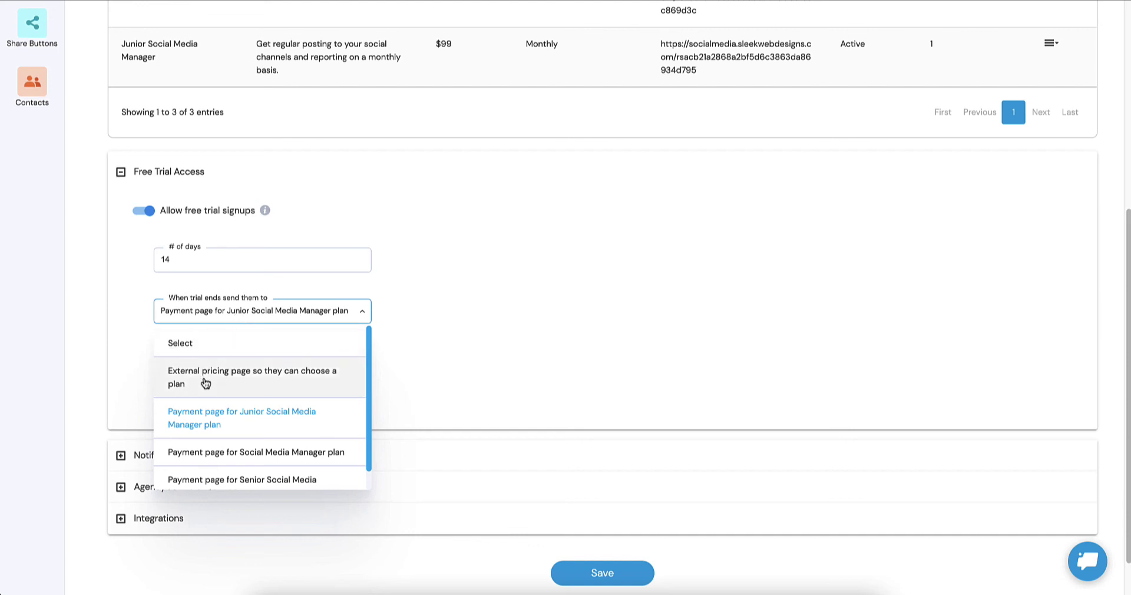
pyautogui.click(242, 376)
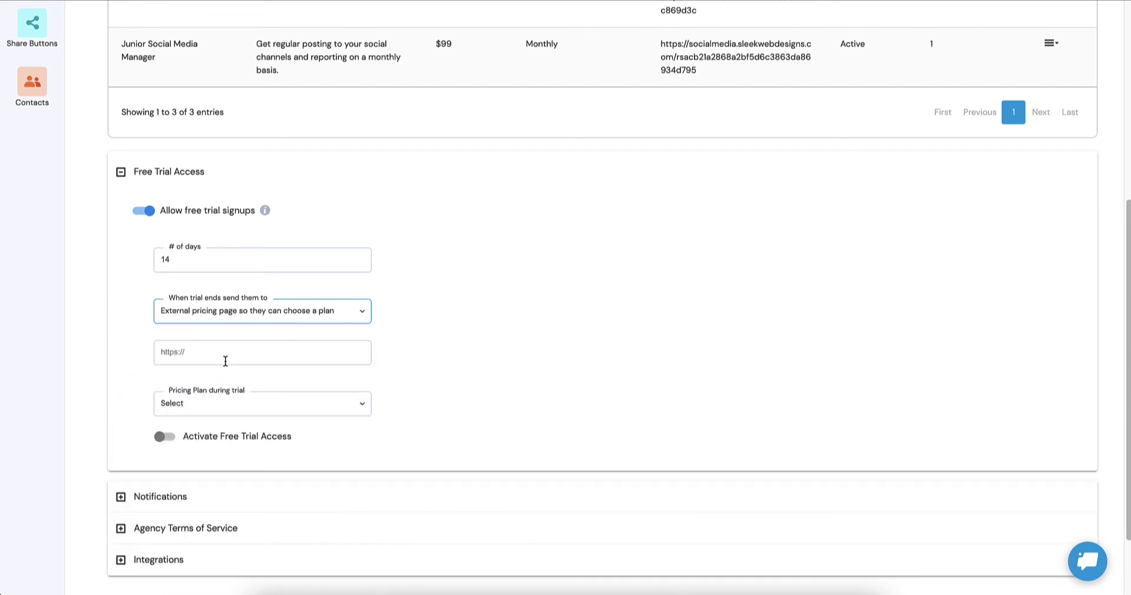
pyautogui.click(218, 352)
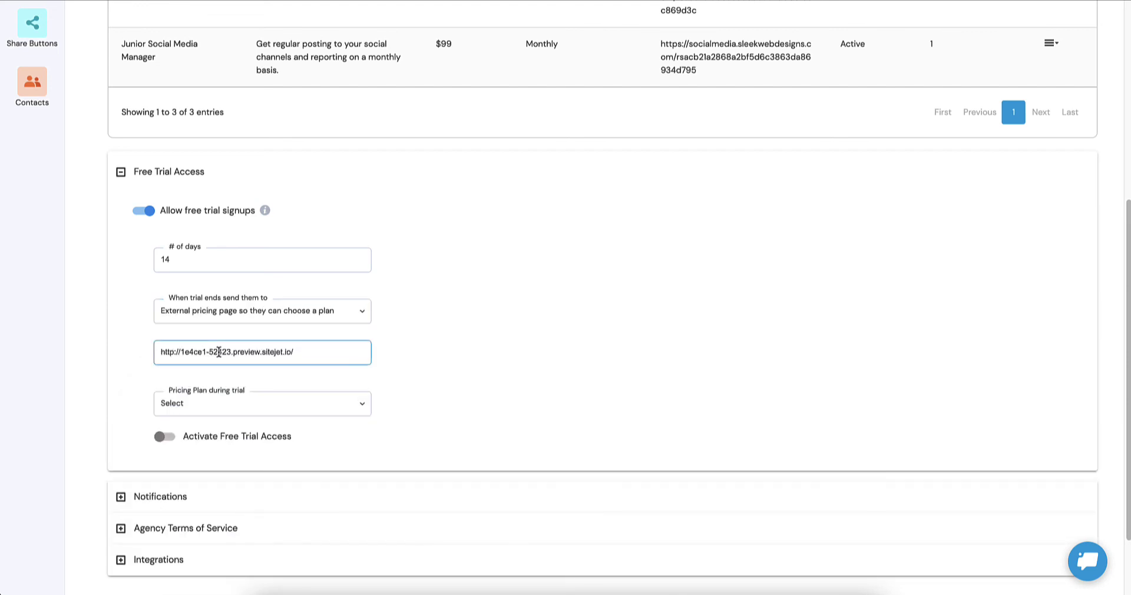
pyautogui.click(206, 390)
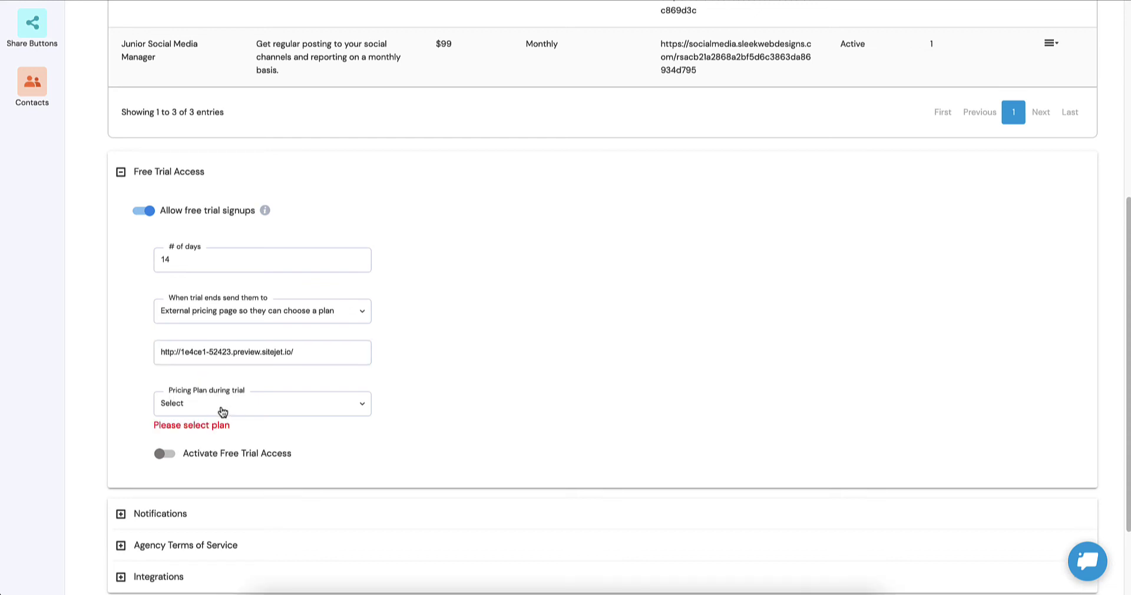
pyautogui.click(222, 412)
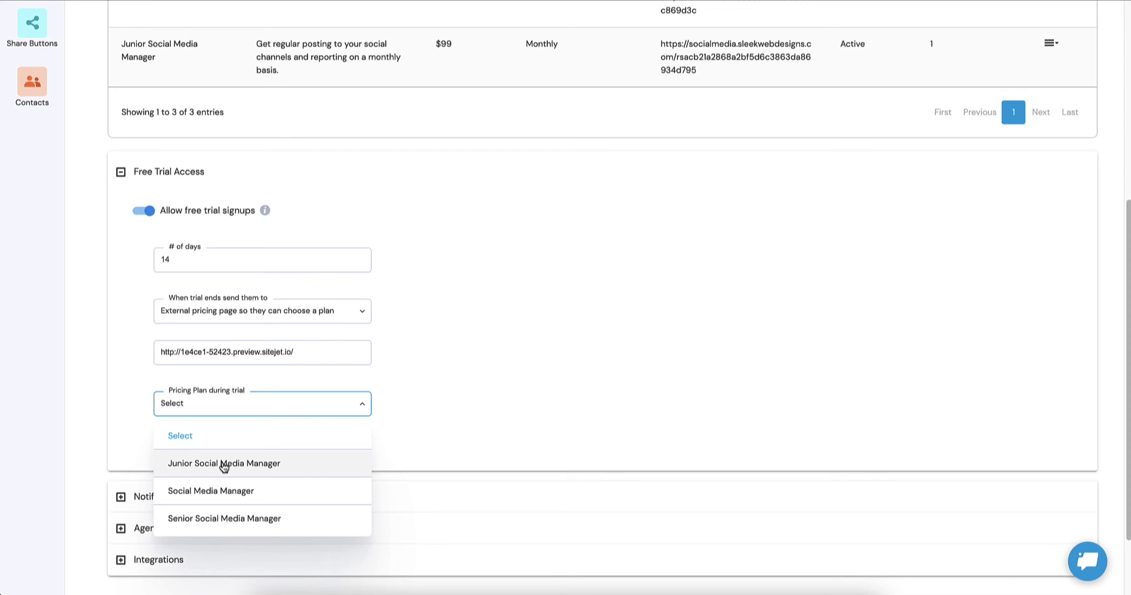
pyautogui.click(224, 465)
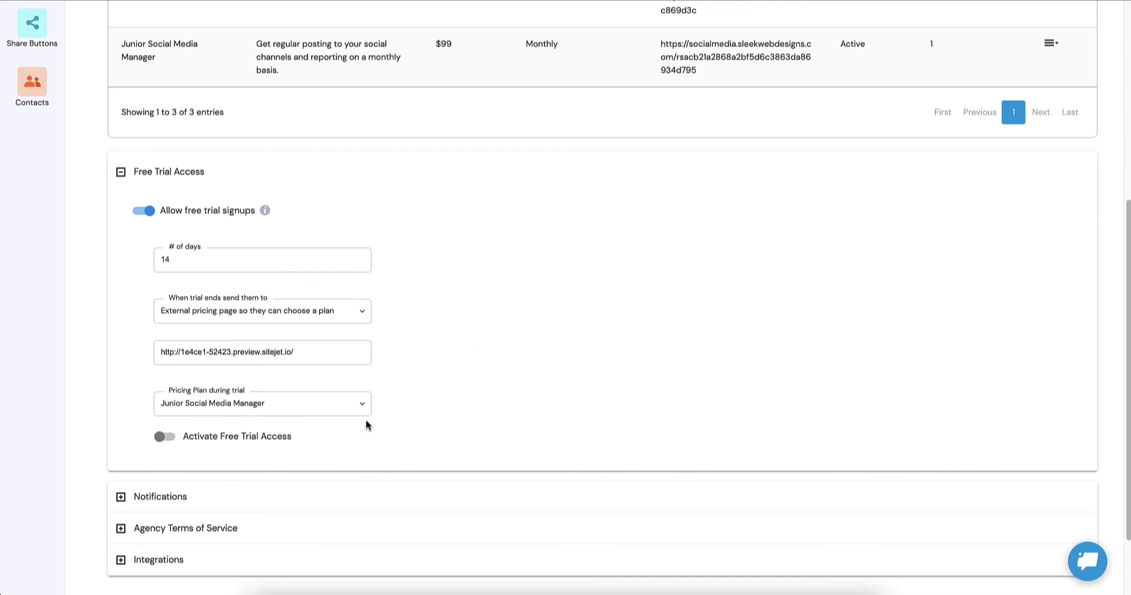
# Step: Switch on Activate Free Trial Access and check the generated trial signup URL
pyautogui.click(161, 441)
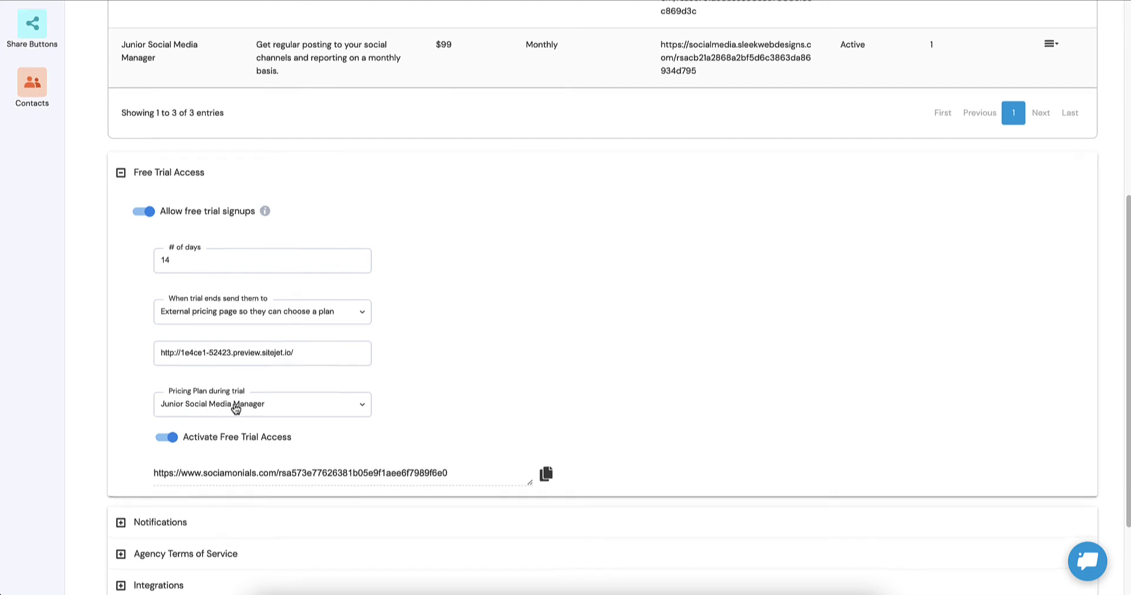
pyautogui.scroll(2, 235, 408)
pyautogui.scroll(-2, 233, 406)
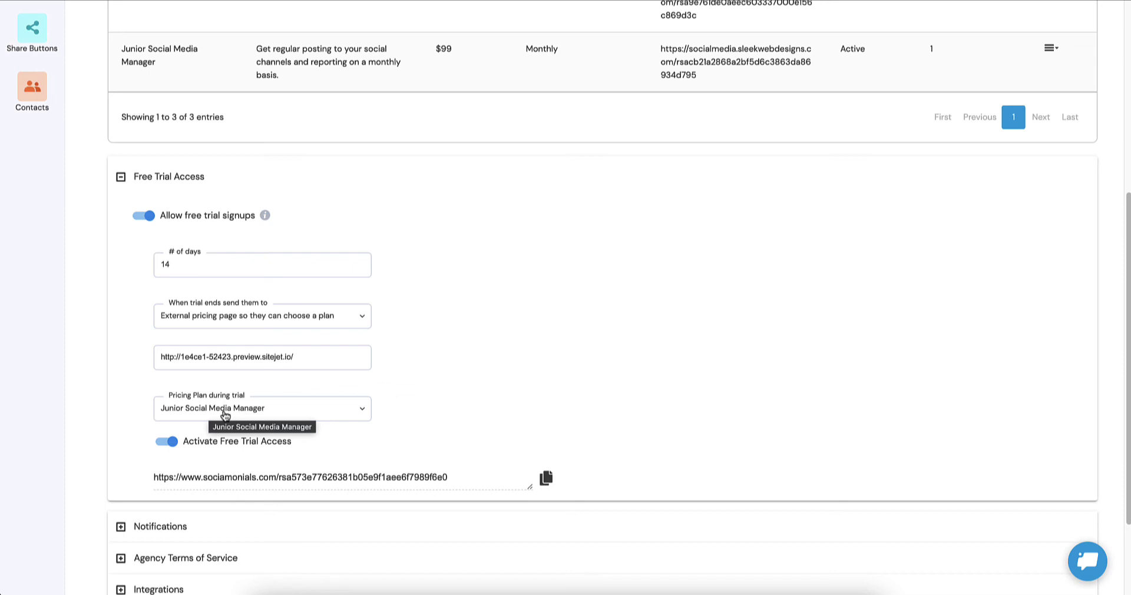
pyautogui.scroll(-2, 225, 415)
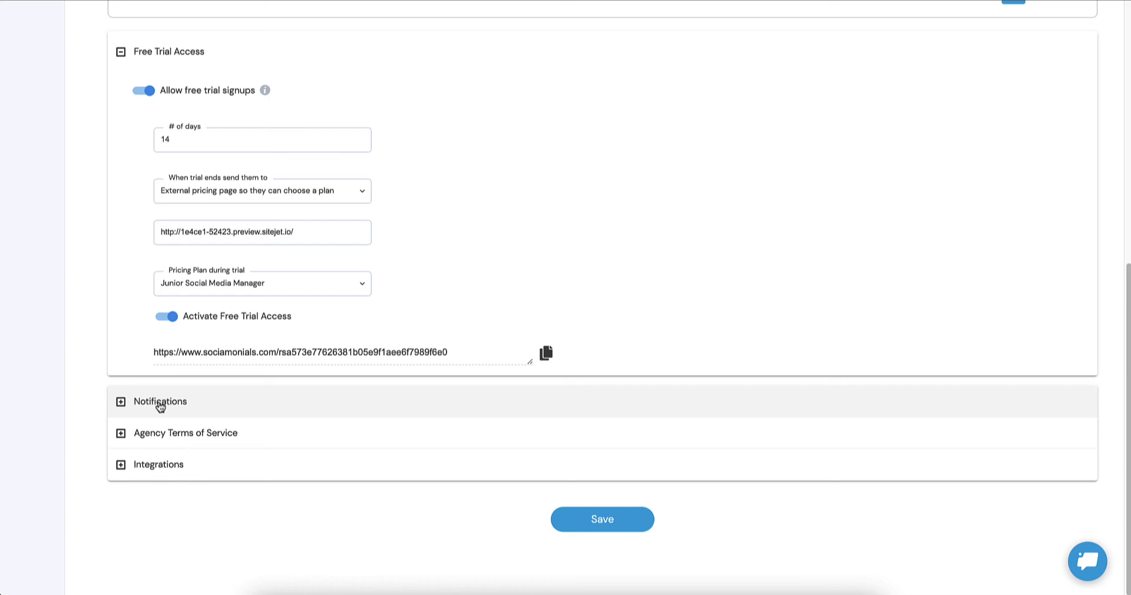
pyautogui.click(161, 405)
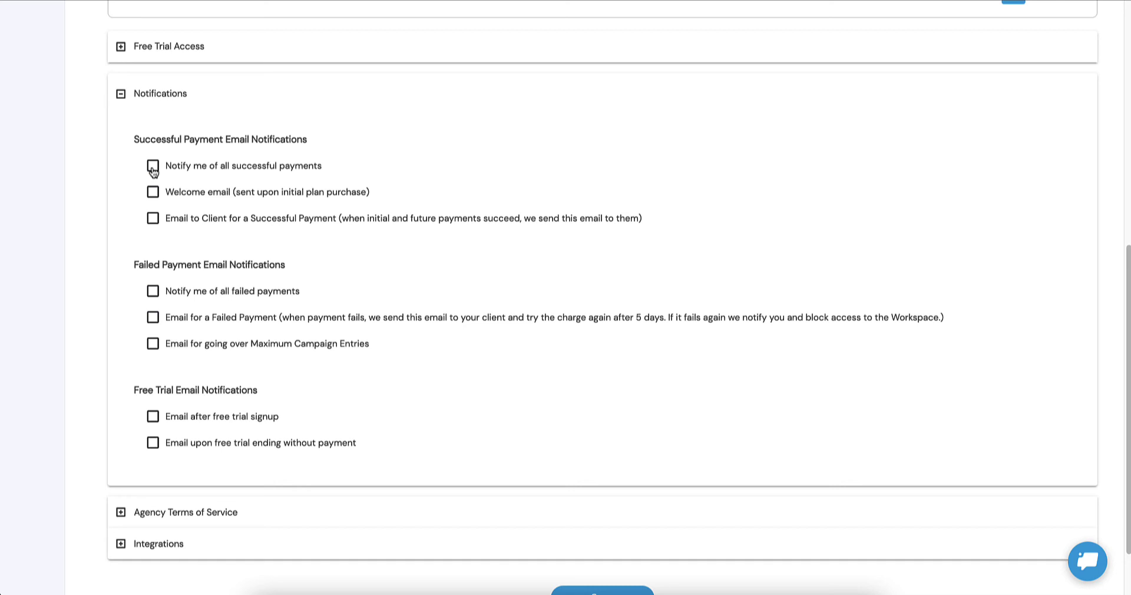
pyautogui.click(153, 167)
pyautogui.click(152, 193)
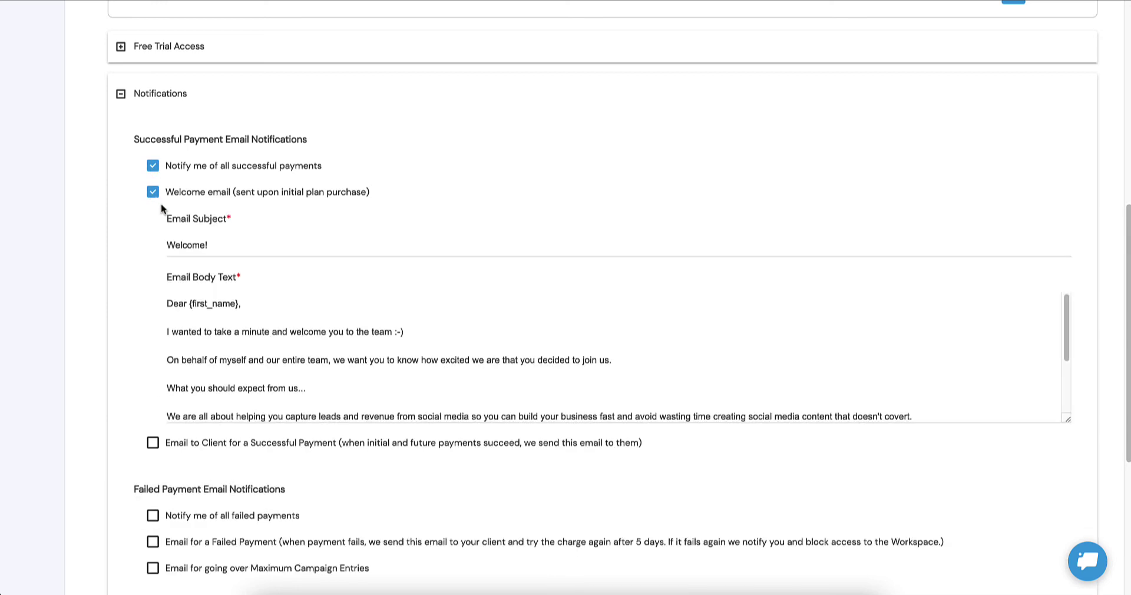
pyautogui.scroll(-3, 159, 224)
pyautogui.click(153, 261)
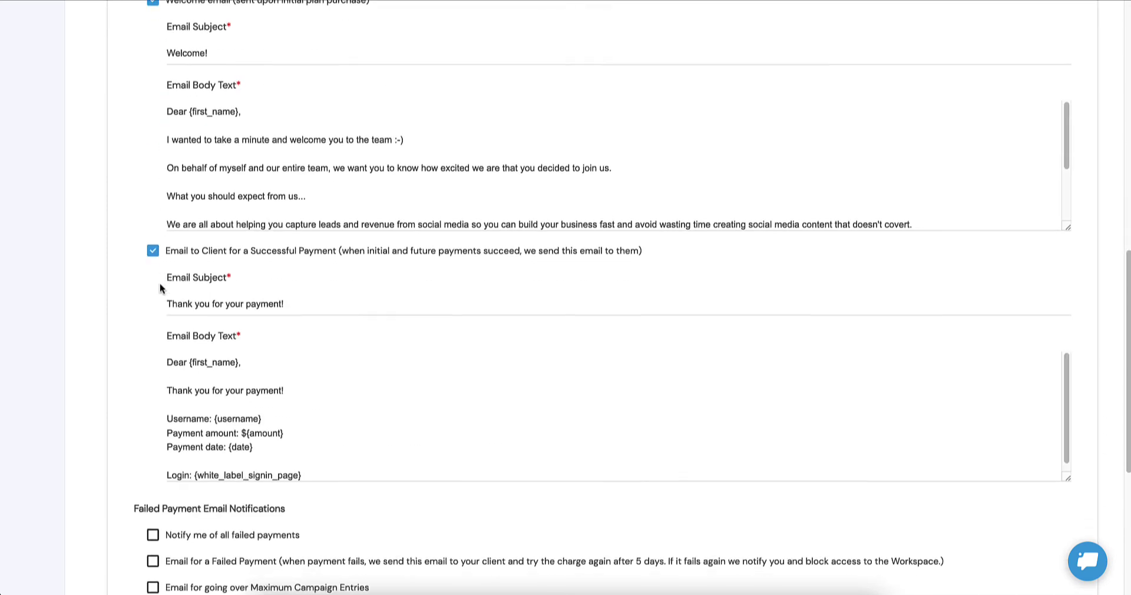
pyautogui.scroll(-4, 161, 288)
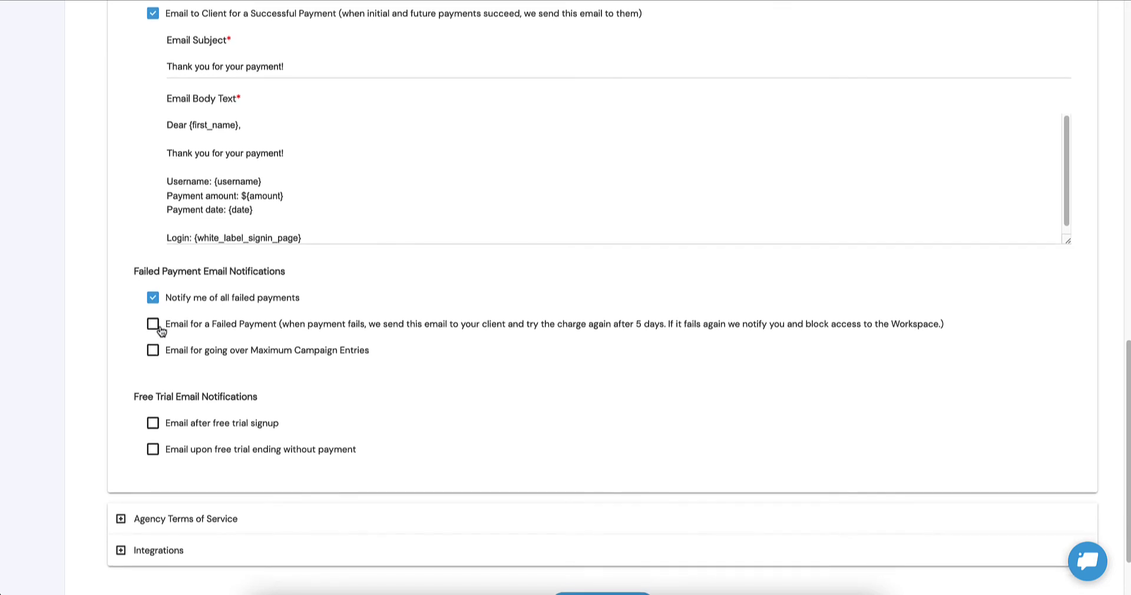
pyautogui.click(153, 324)
pyautogui.scroll(-5, 149, 337)
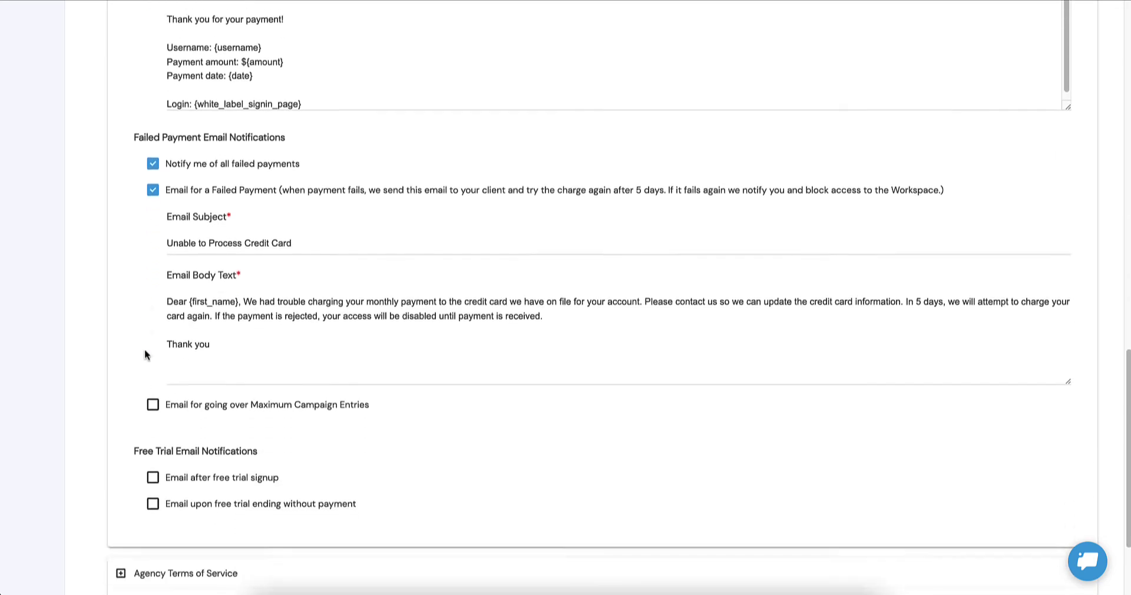
pyautogui.click(153, 265)
pyautogui.scroll(-4, 153, 269)
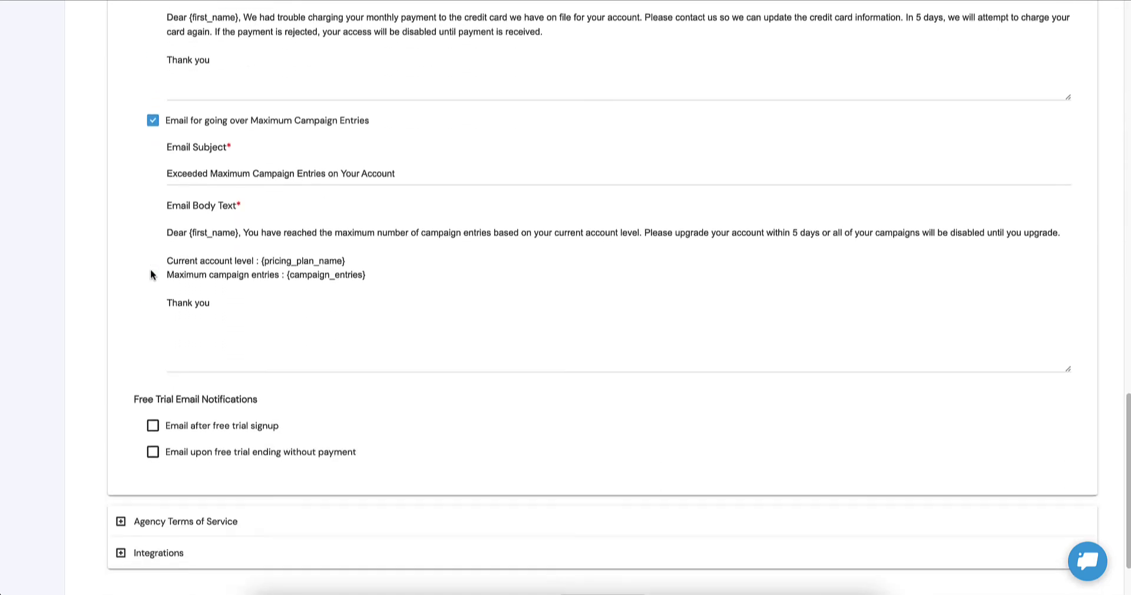
pyautogui.click(153, 338)
pyautogui.scroll(-3, 155, 336)
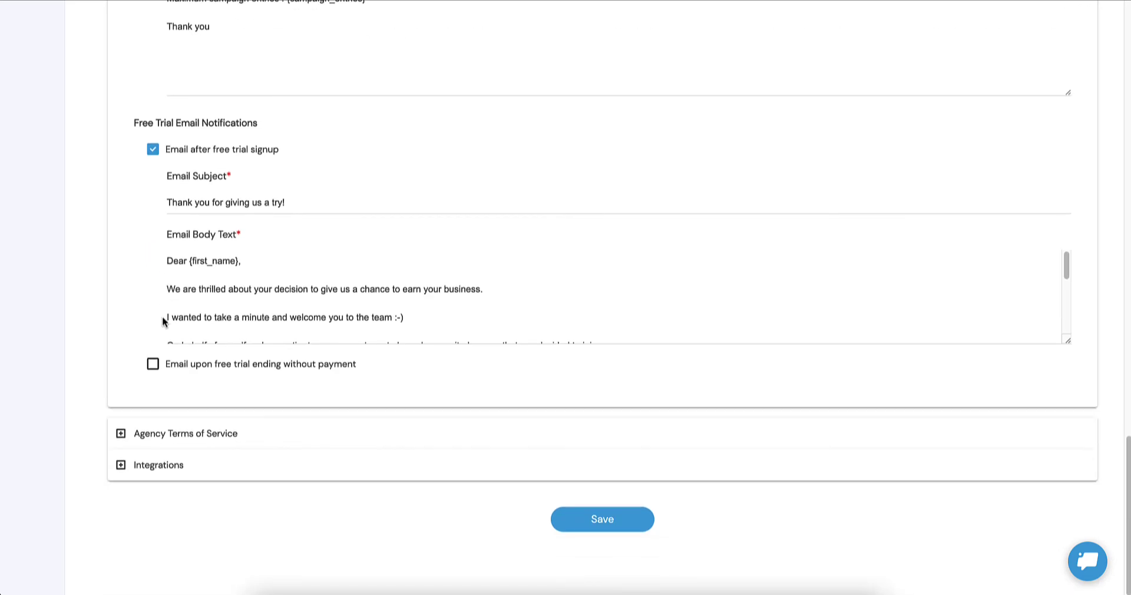
pyautogui.click(153, 365)
pyautogui.scroll(15, 233, 315)
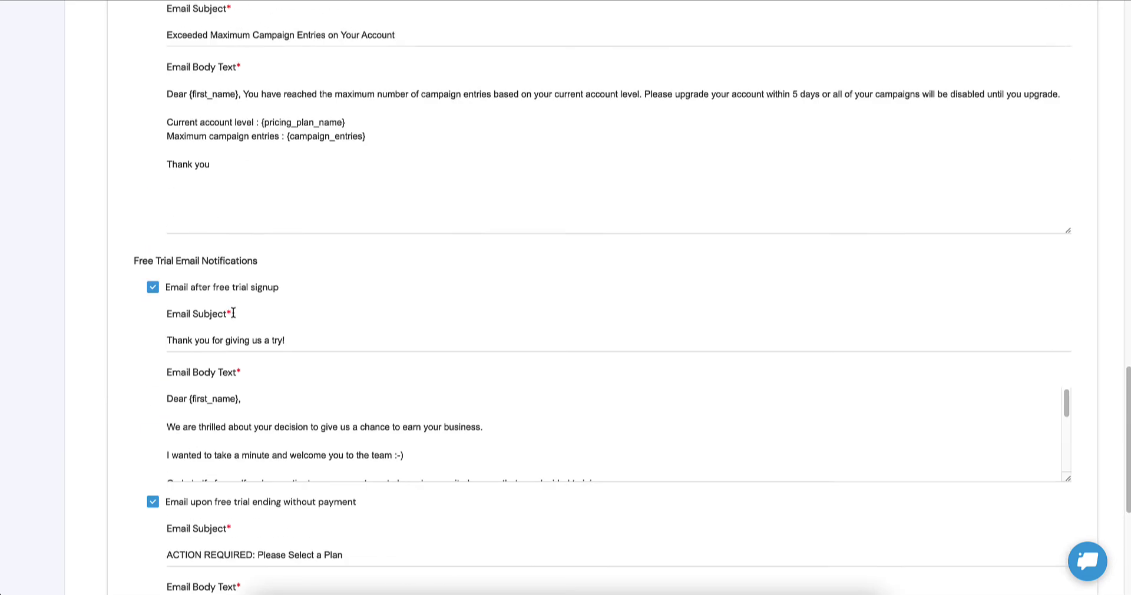
pyautogui.scroll(-7, 236, 317)
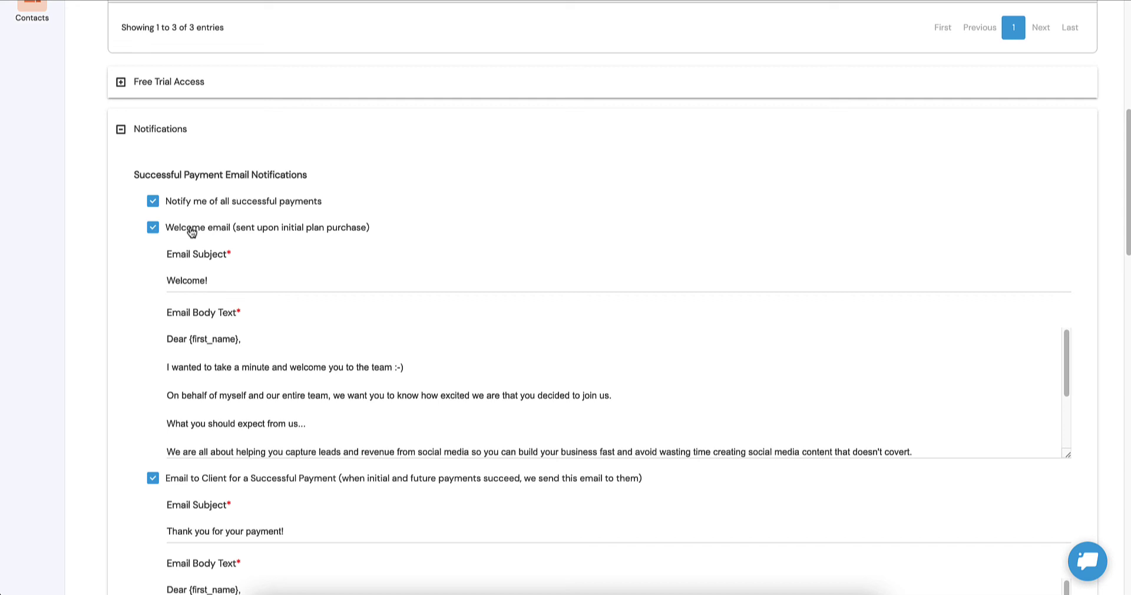
pyautogui.scroll(-1, 240, 230)
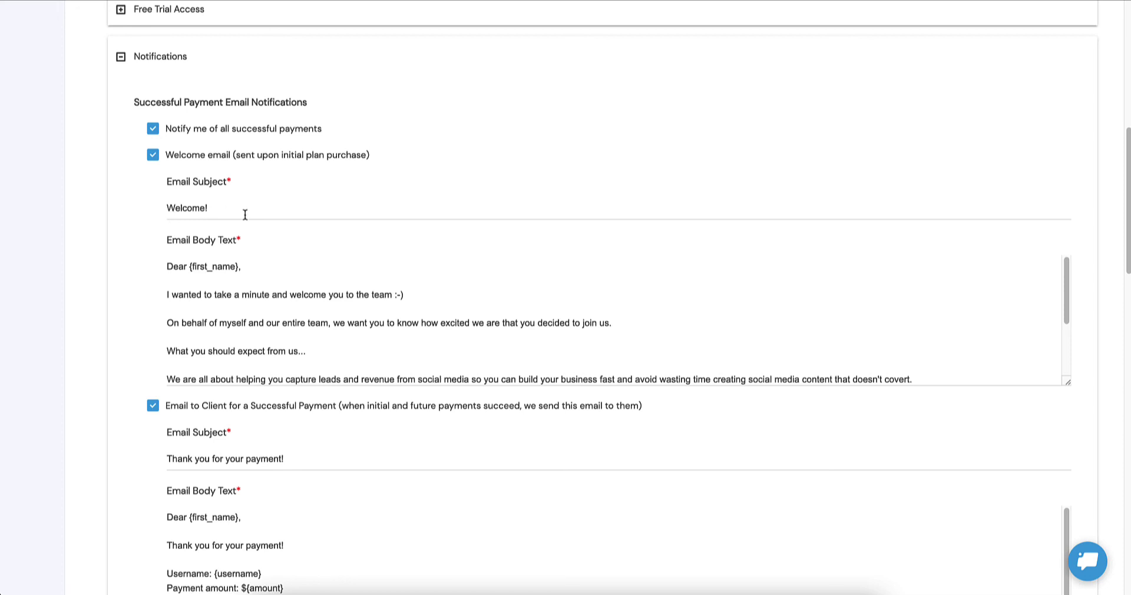
pyautogui.scroll(-1, 244, 215)
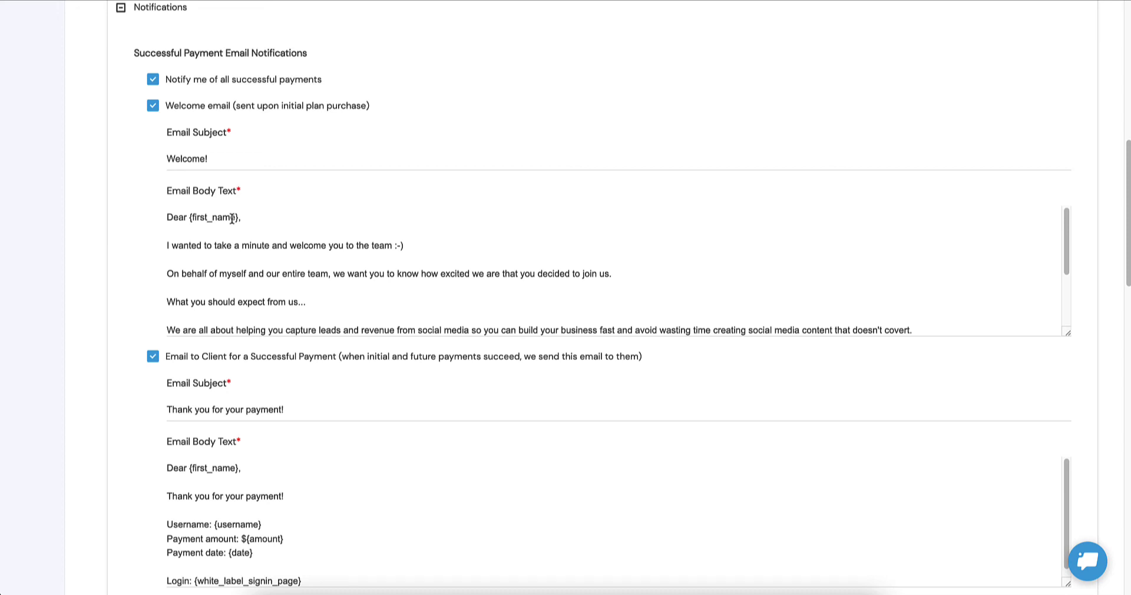
pyautogui.scroll(-3, 234, 227)
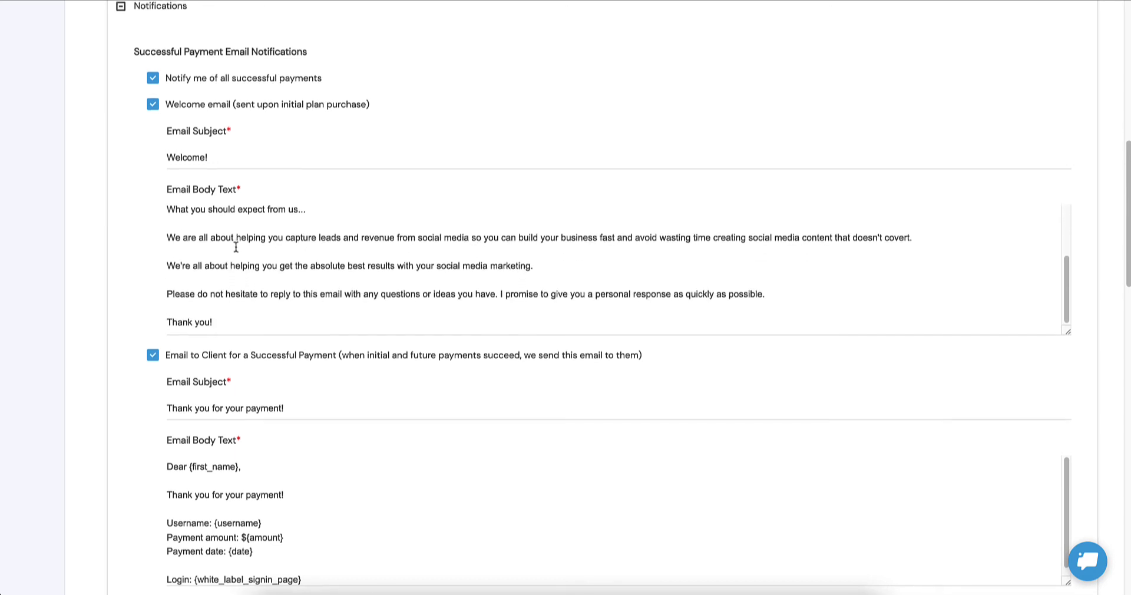
pyautogui.scroll(-2, 103, 240)
pyautogui.scroll(-1, 102, 246)
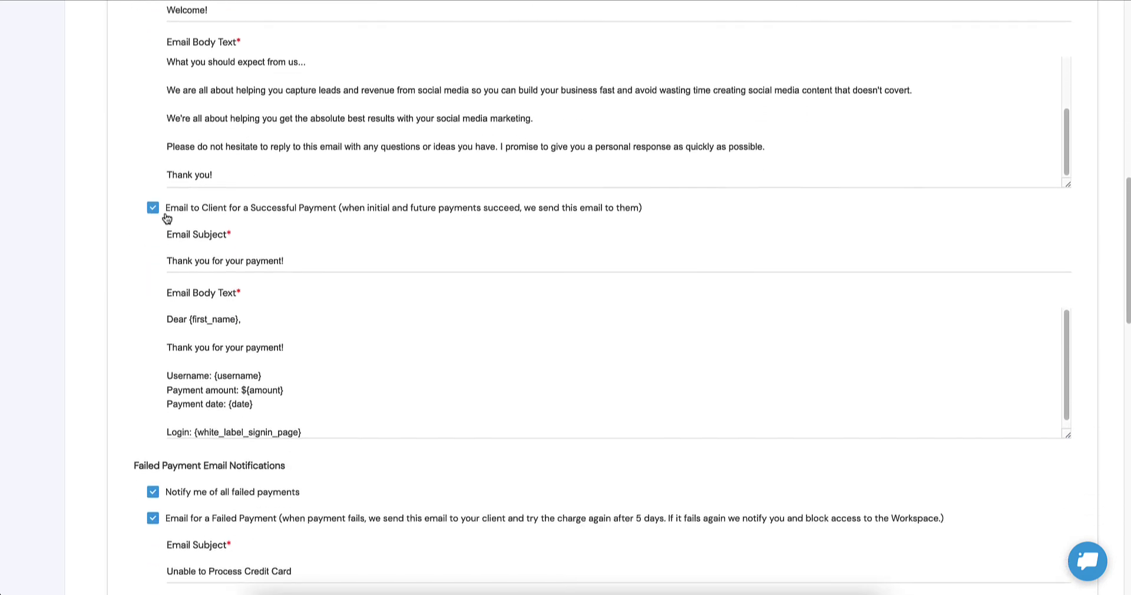
pyautogui.scroll(2, 58, 224)
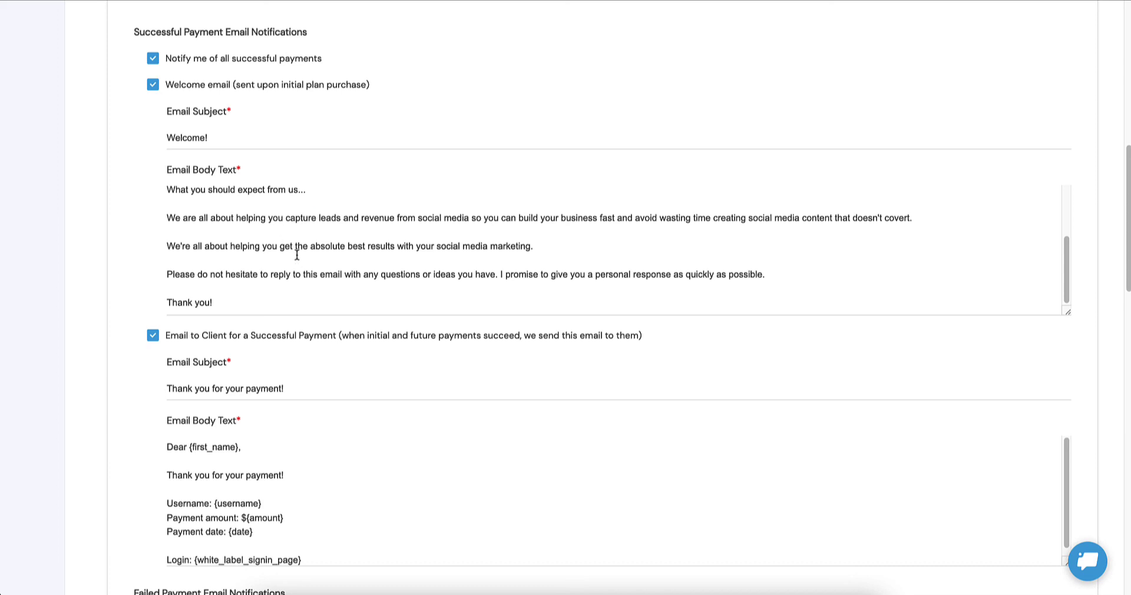
pyautogui.scroll(-3, 297, 254)
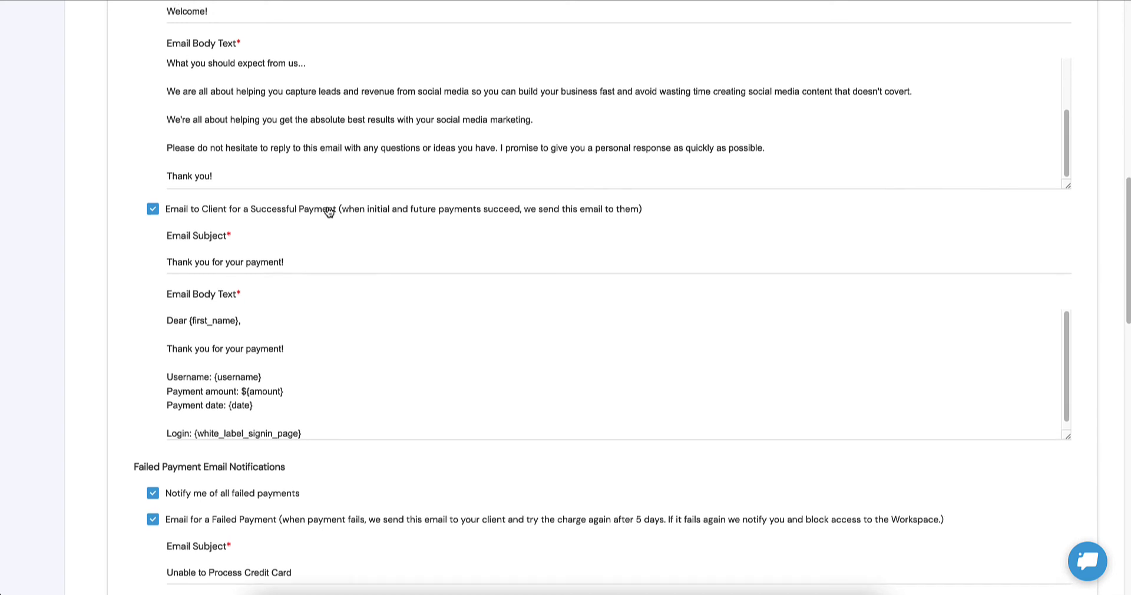
pyautogui.scroll(1, 328, 214)
pyautogui.scroll(-1, 249, 176)
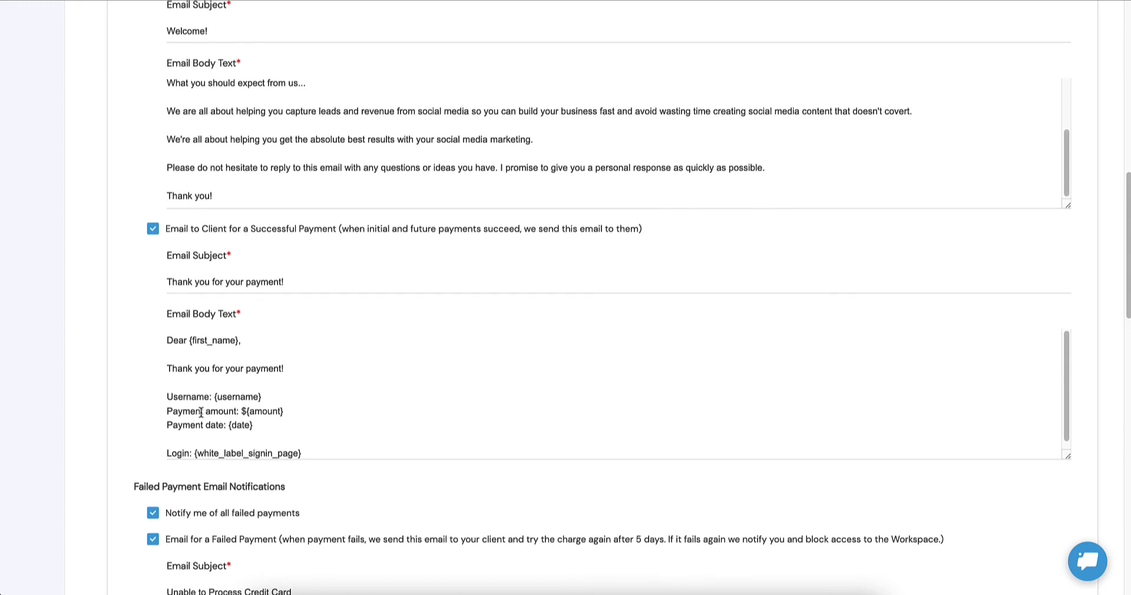
pyautogui.scroll(-1, 219, 401)
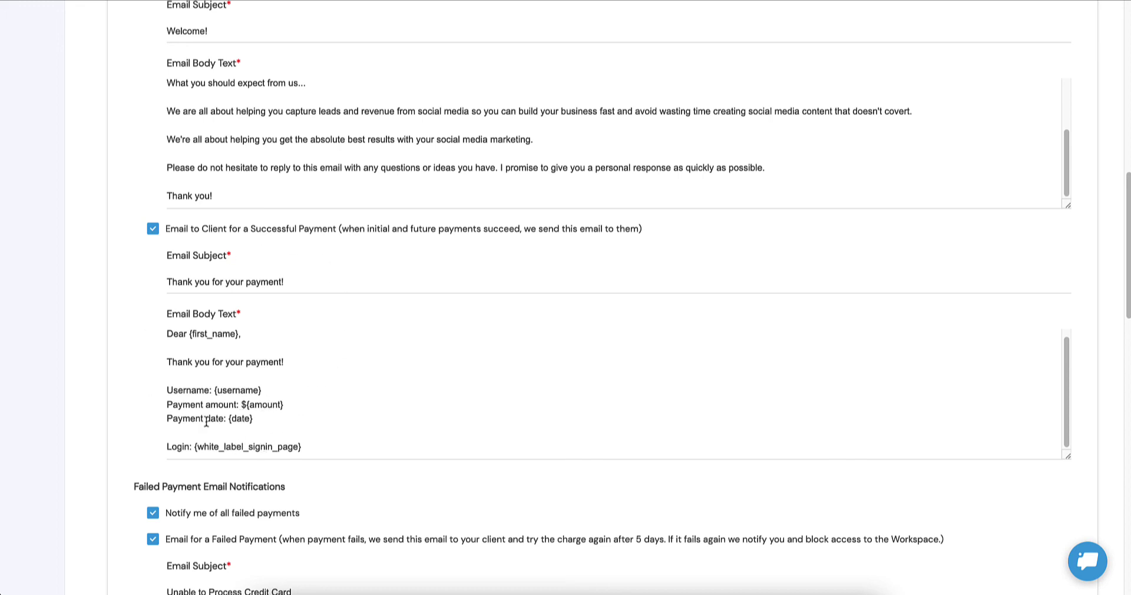
pyautogui.scroll(-5, 212, 360)
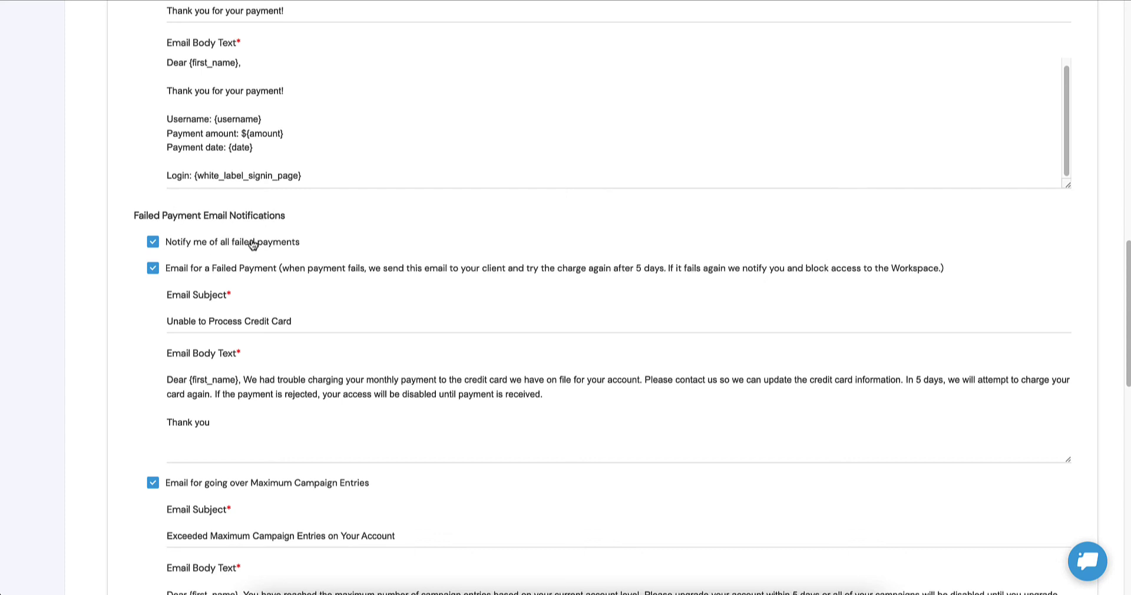
pyautogui.scroll(-1, 252, 244)
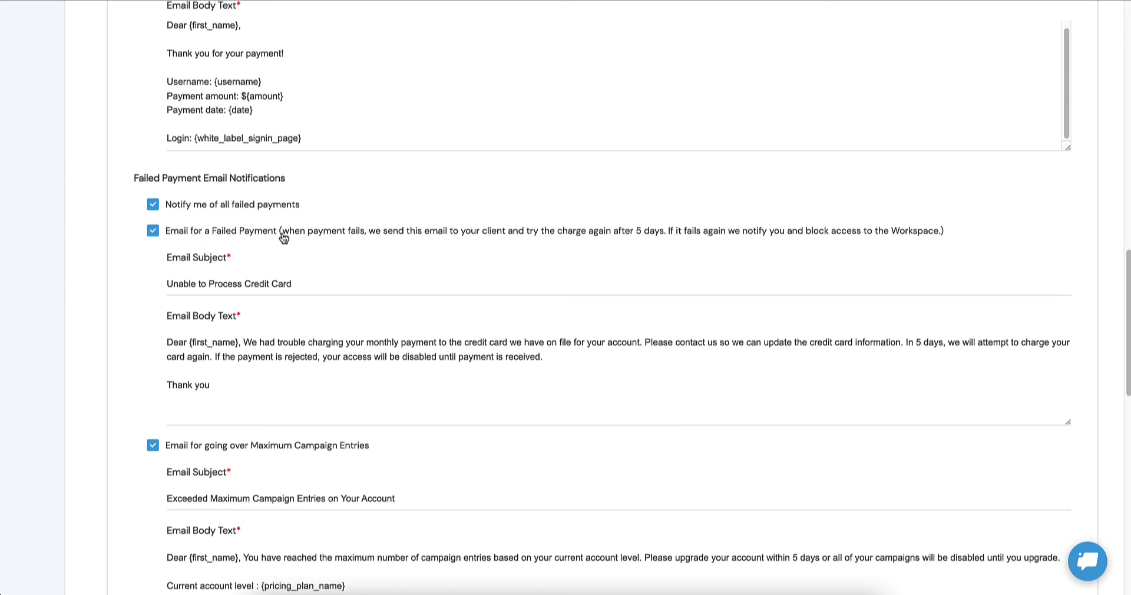
pyautogui.scroll(-1, 260, 281)
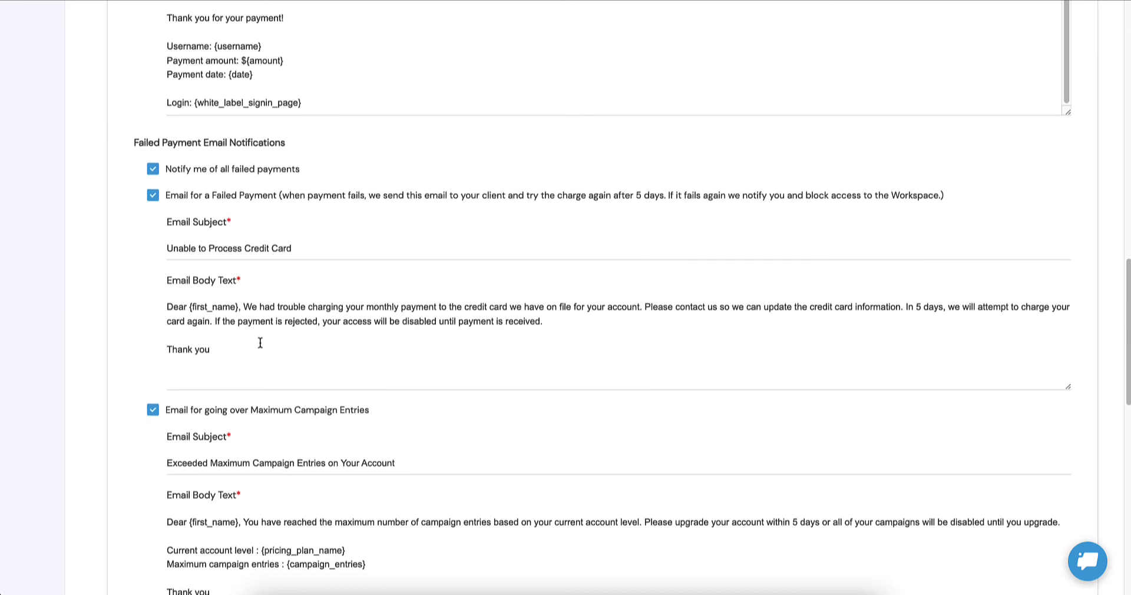
pyautogui.scroll(-1, 255, 334)
pyautogui.scroll(-3, 255, 334)
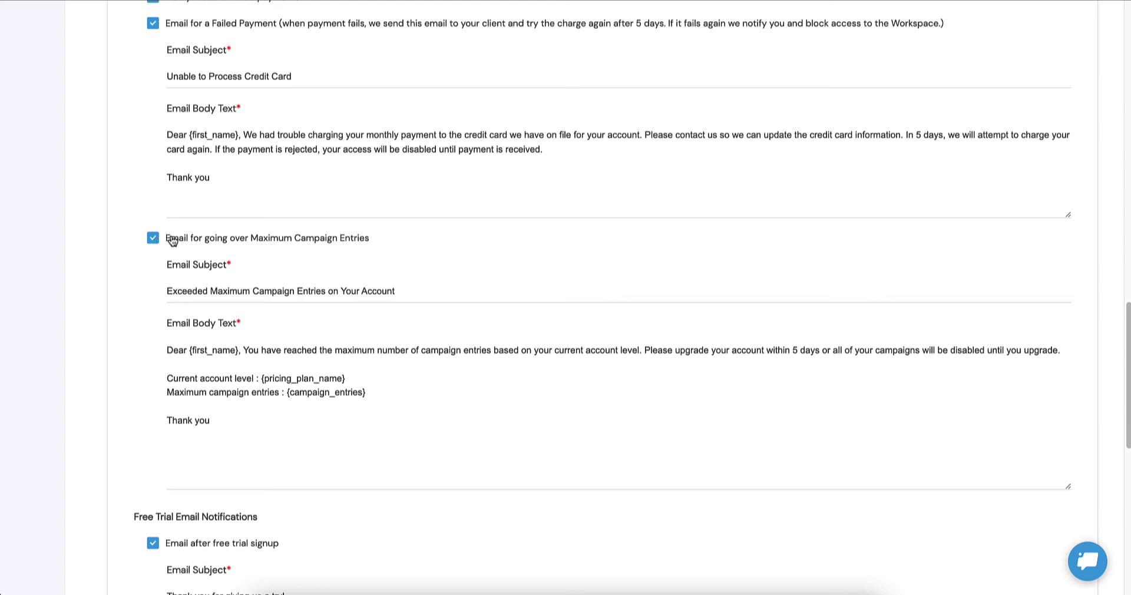
pyautogui.scroll(-1, 172, 241)
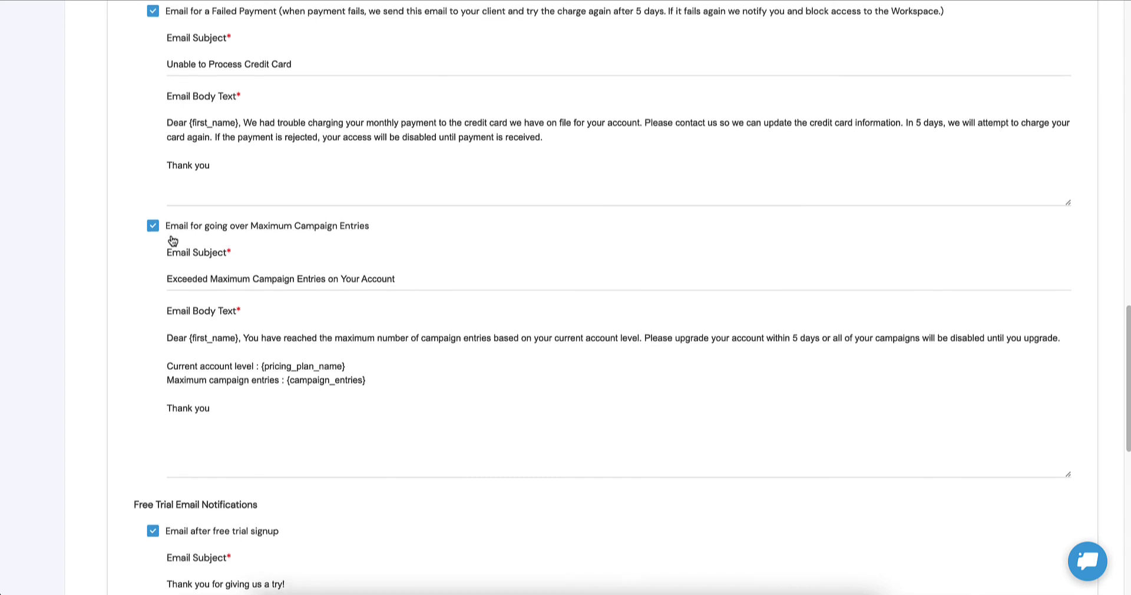
pyautogui.scroll(-2, 172, 241)
pyautogui.scroll(-5, 172, 236)
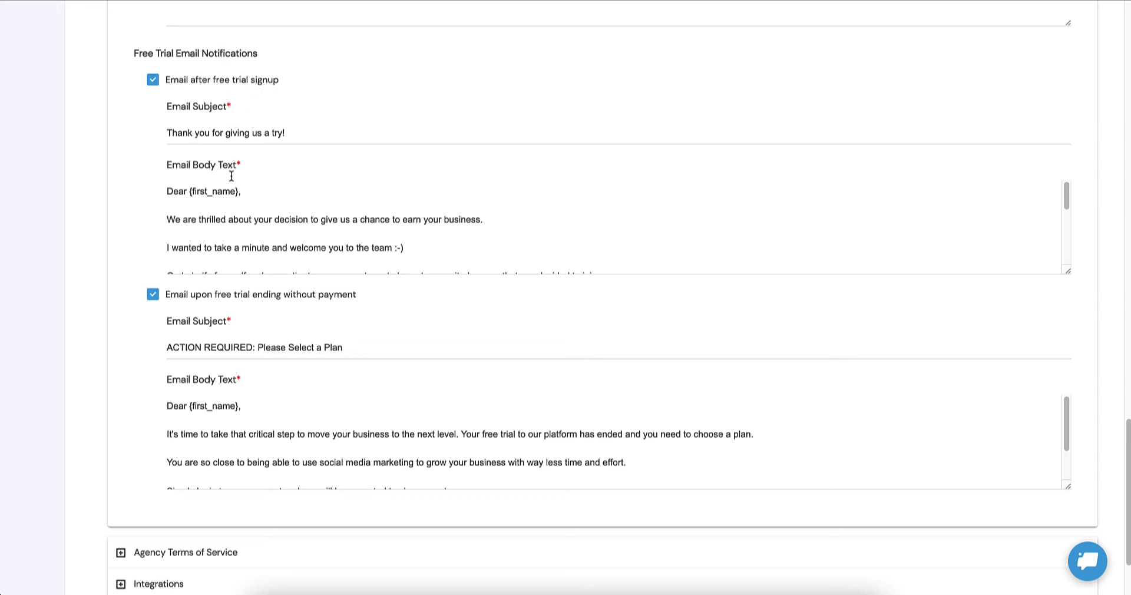
pyautogui.scroll(-2, 229, 207)
pyautogui.scroll(-3, 229, 207)
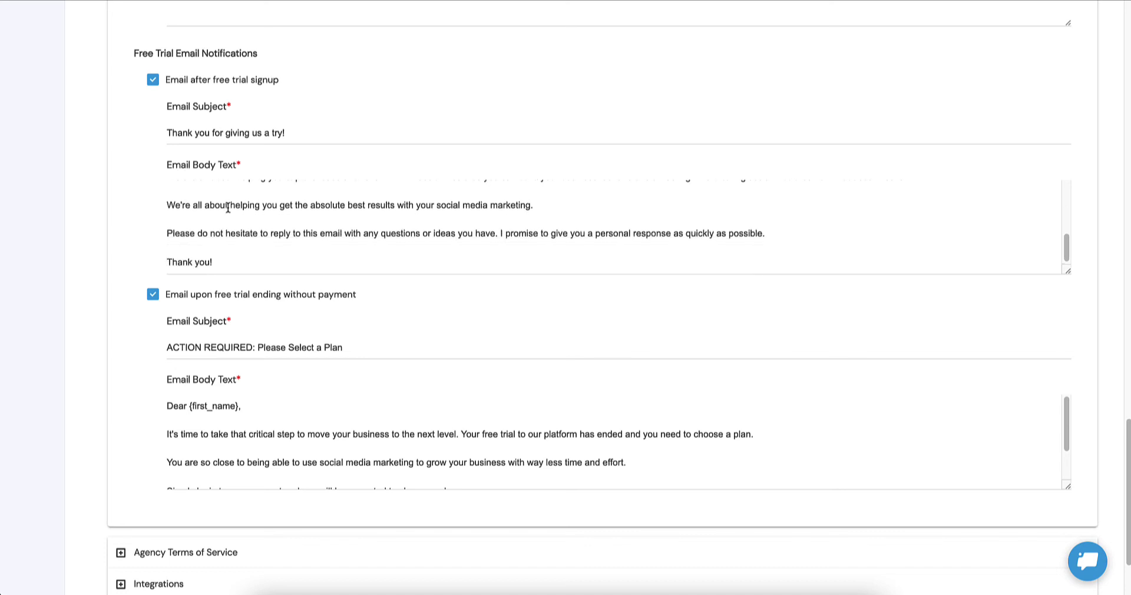
pyautogui.scroll(-1, 44, 243)
pyautogui.scroll(-1, 44, 243)
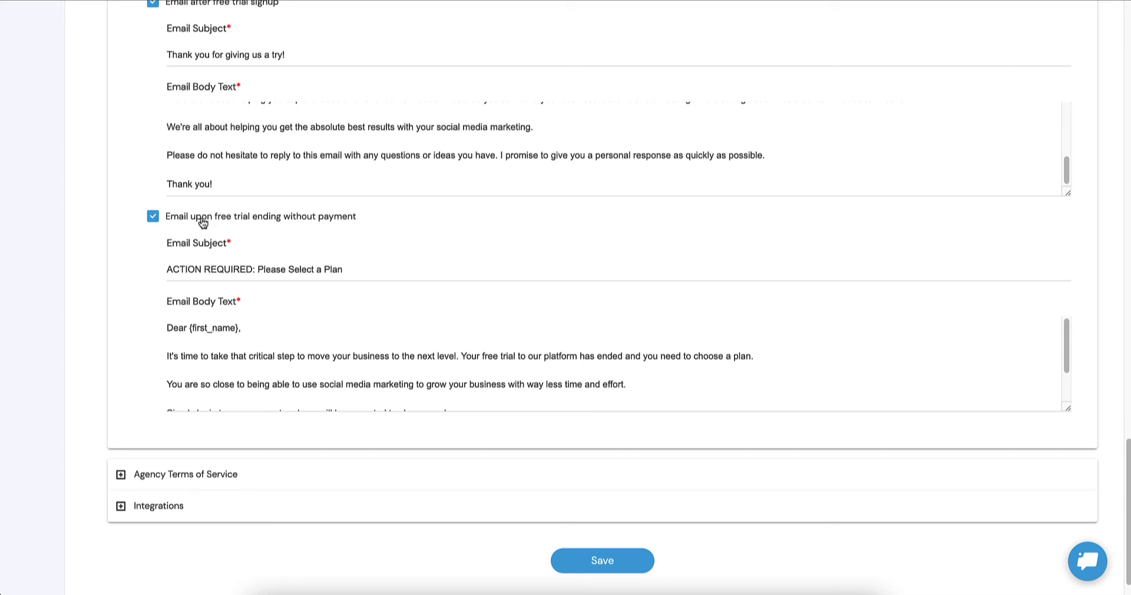
pyautogui.scroll(-1, 202, 223)
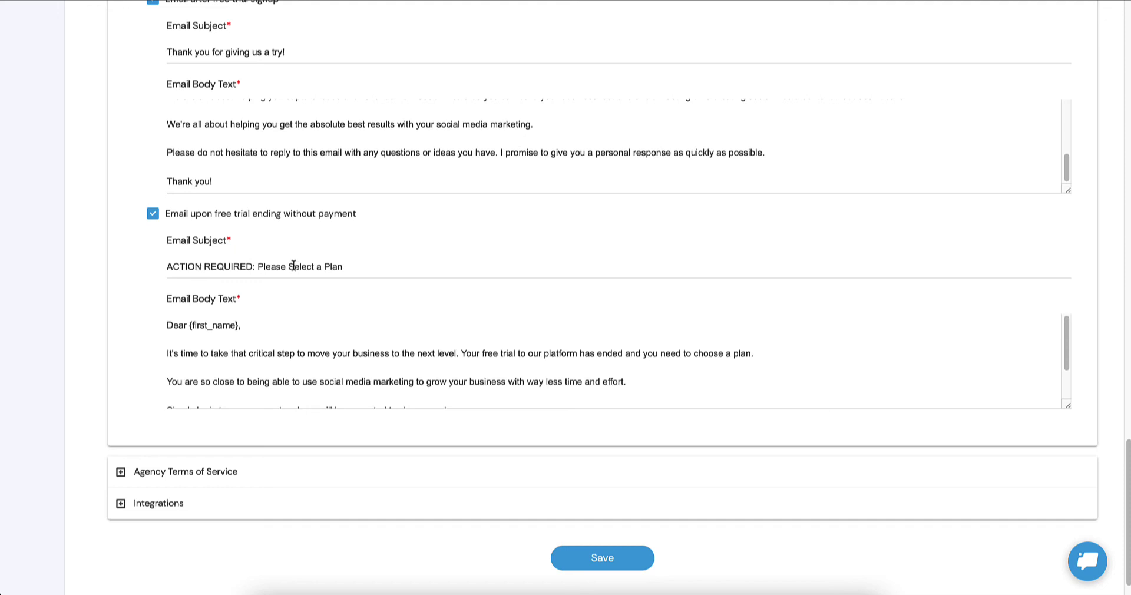
pyautogui.scroll(-1, 293, 265)
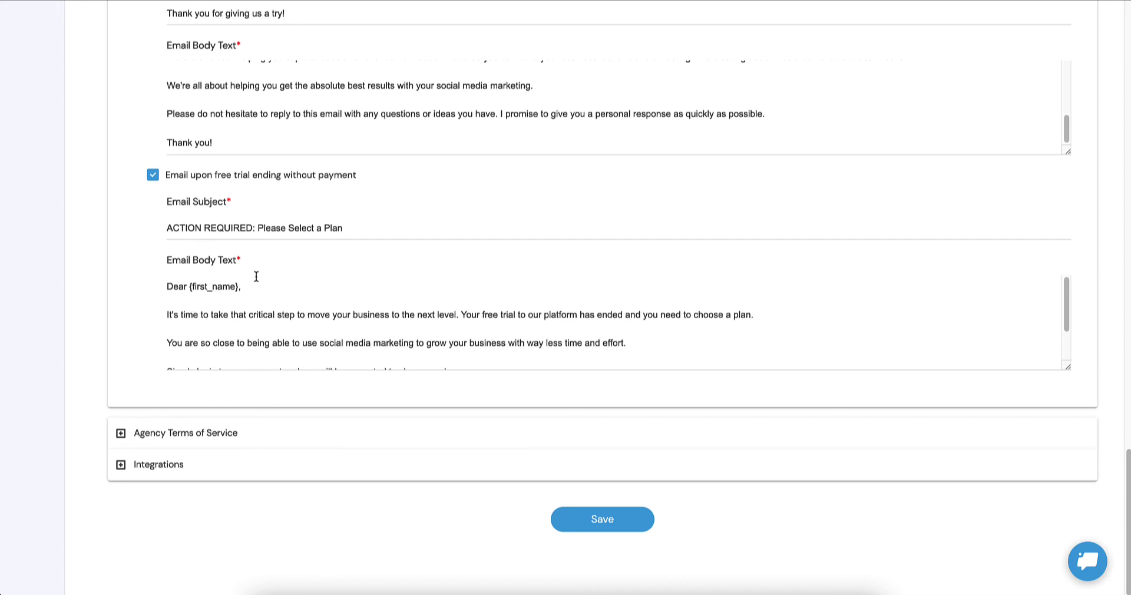
pyautogui.scroll(-2, 255, 276)
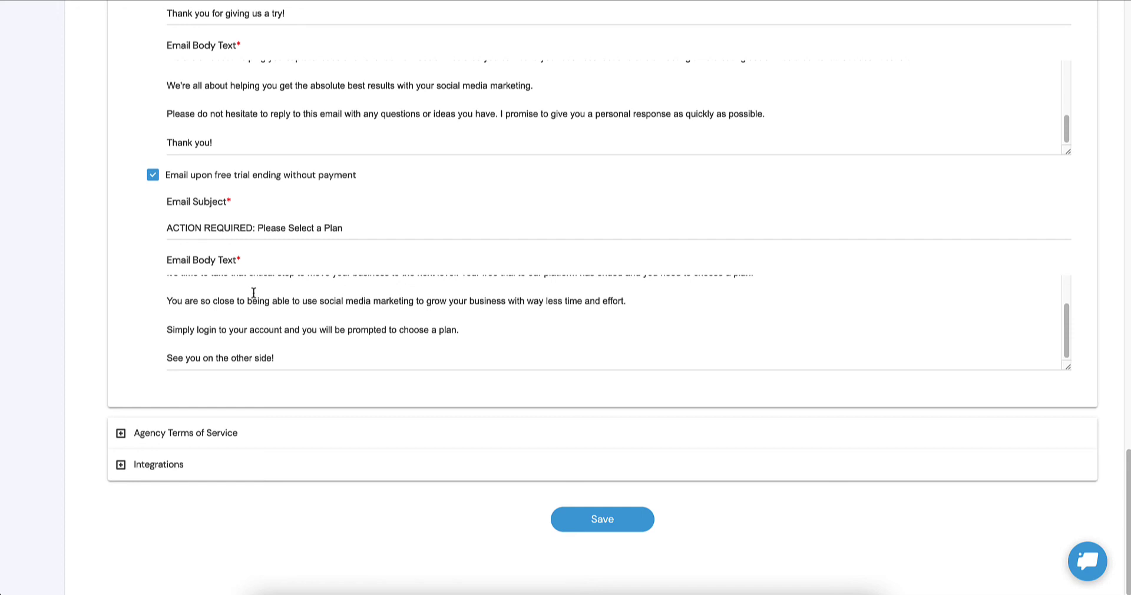
# Step: Require clients to agree to the Agency Terms of Service, with 'Terms of service' as the text, and save
pyautogui.click(161, 436)
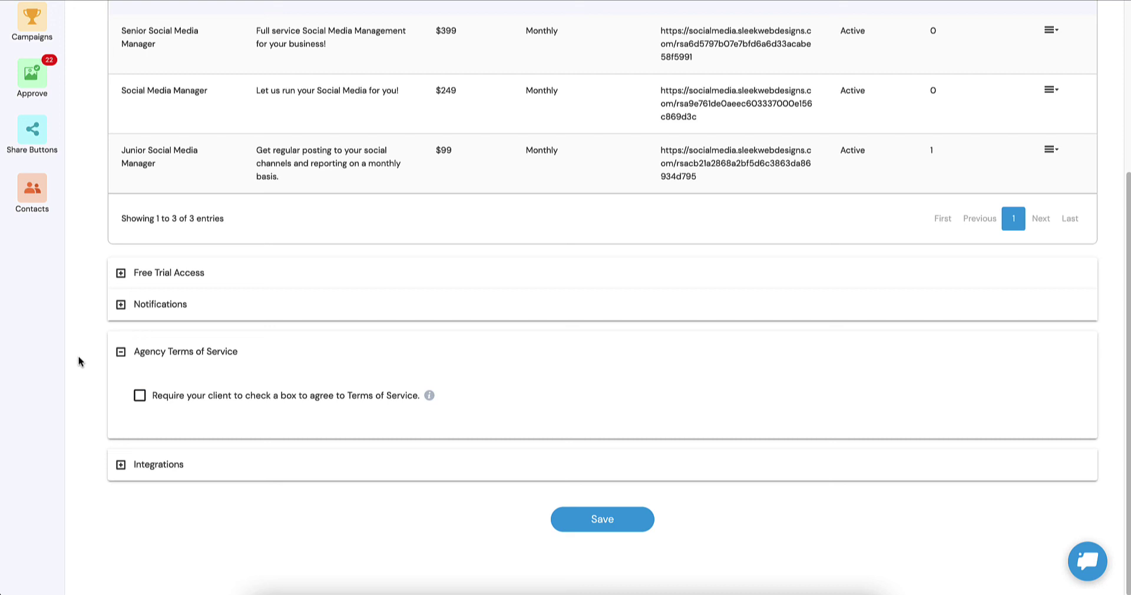
pyautogui.click(141, 397)
pyautogui.scroll(-1, 201, 356)
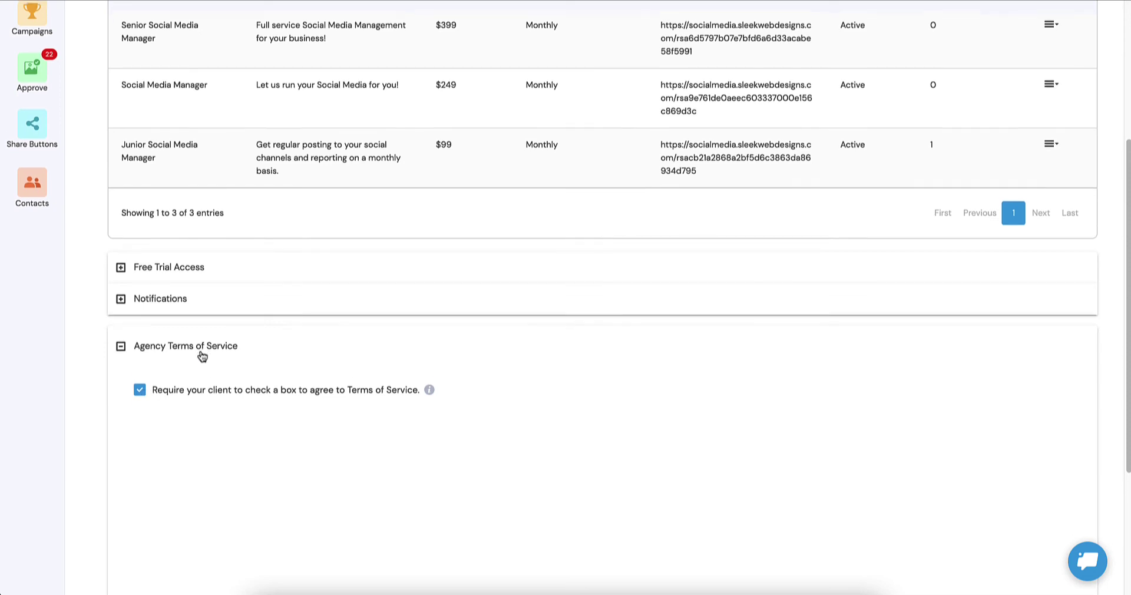
pyautogui.click(230, 397)
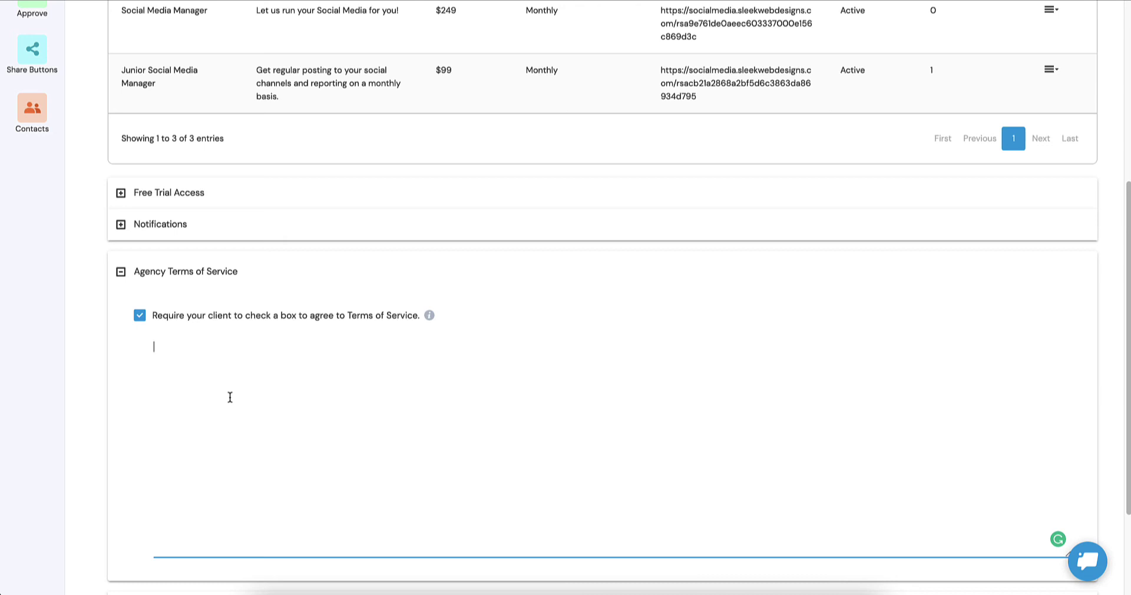
pyautogui.write('Terms of service')
pyautogui.scroll(-3, 234, 382)
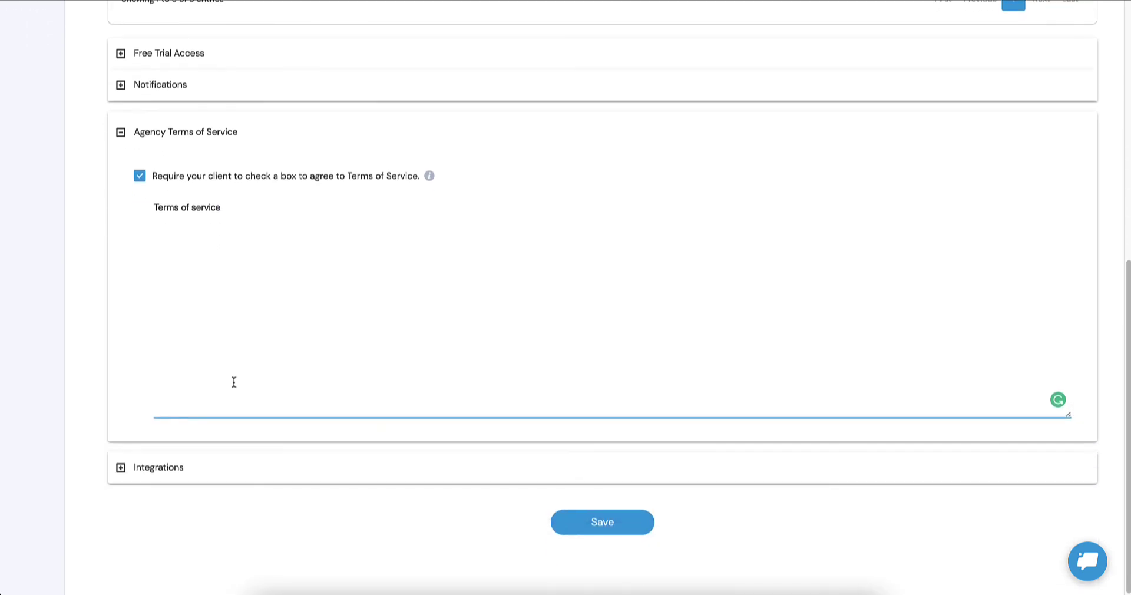
pyautogui.click(595, 529)
pyautogui.scroll(8, 600, 357)
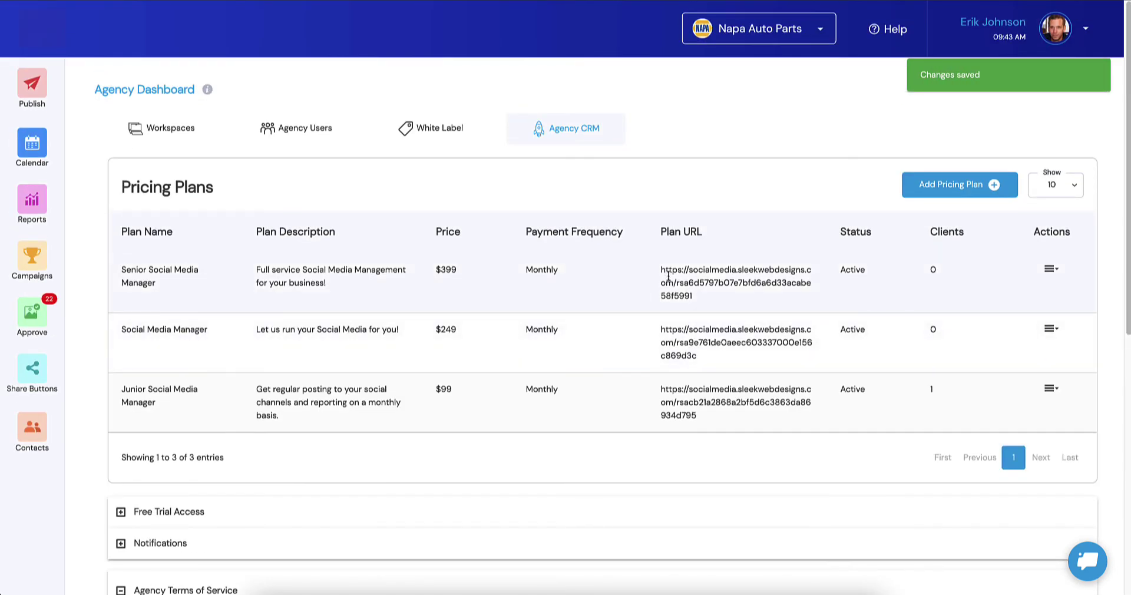
# Step: Select the Senior plan's URL, then review the $99, $249 and $399 pricing cards on the agency website
pyautogui.moveTo(660, 270); pyautogui.dragTo(700, 296)
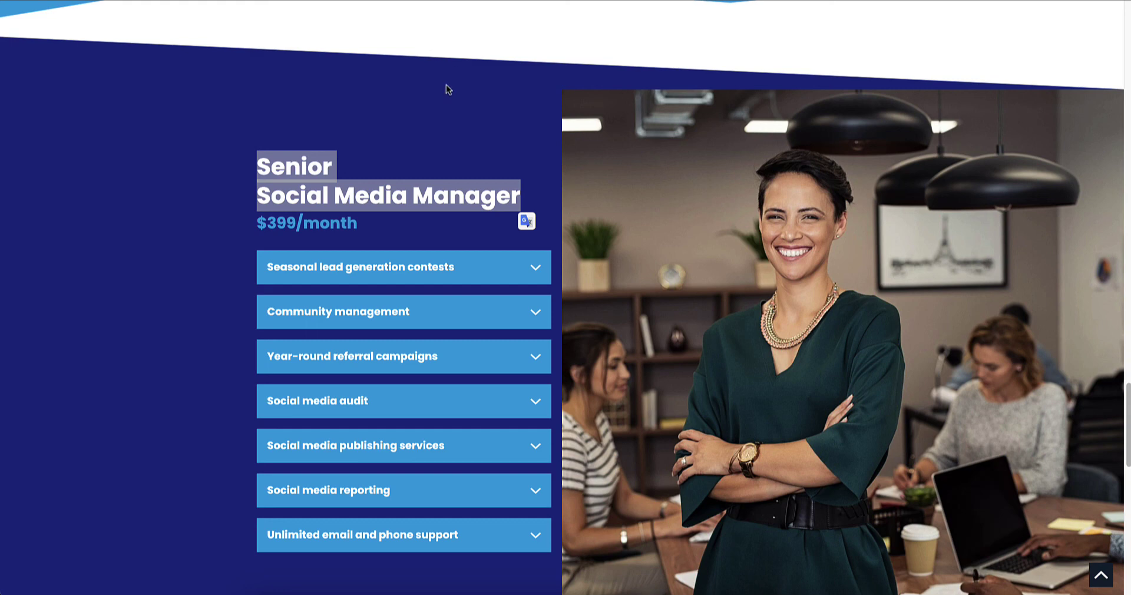
pyautogui.click(453, 125)
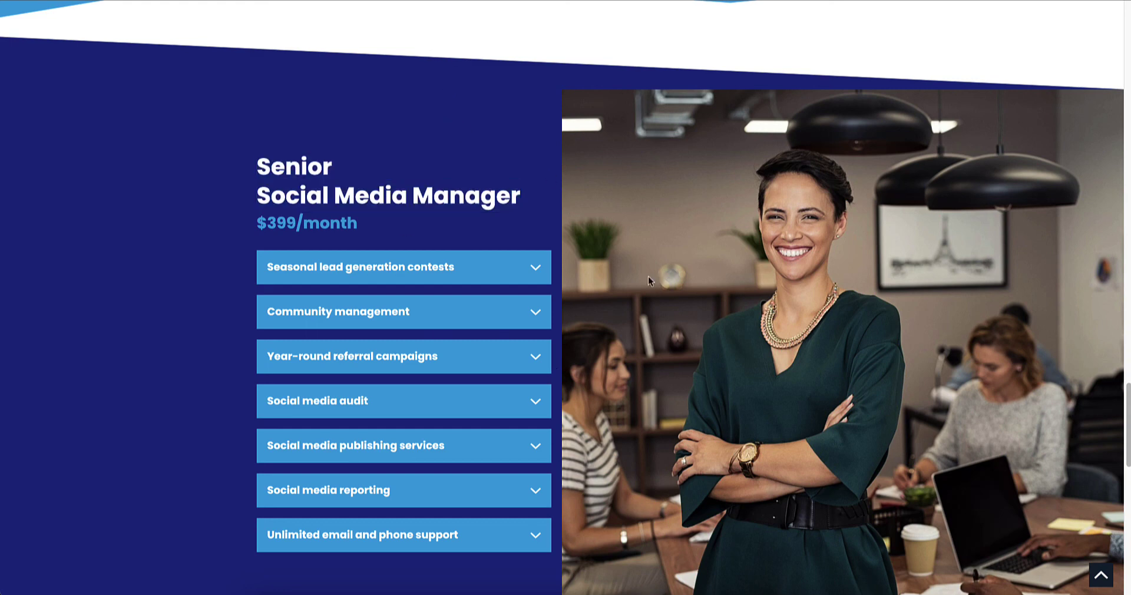
pyautogui.scroll(-15, 663, 294)
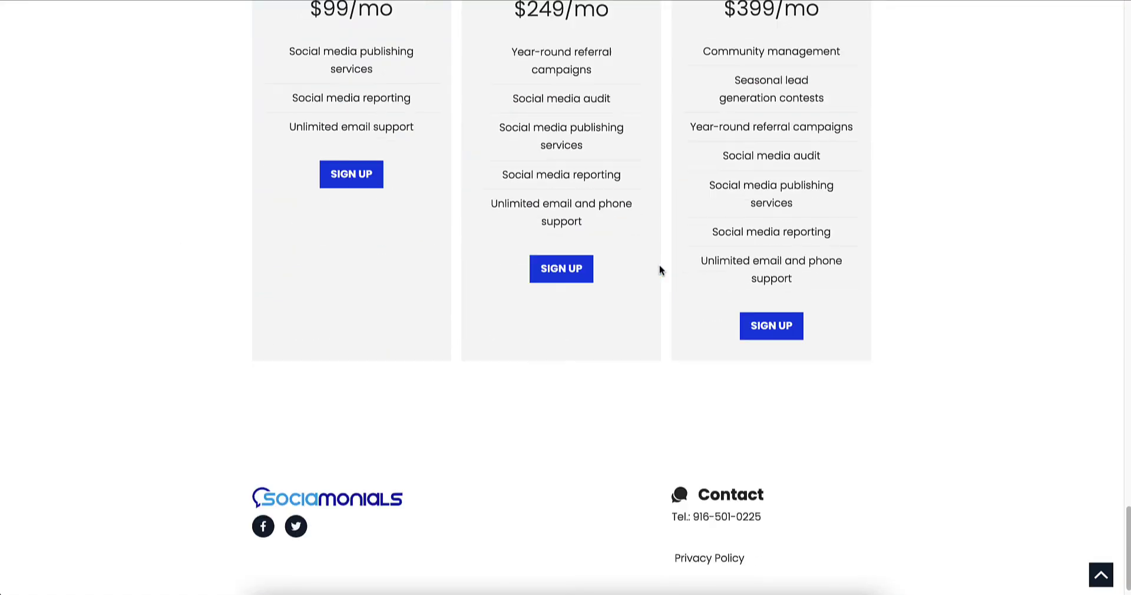
pyautogui.scroll(5, 659, 268)
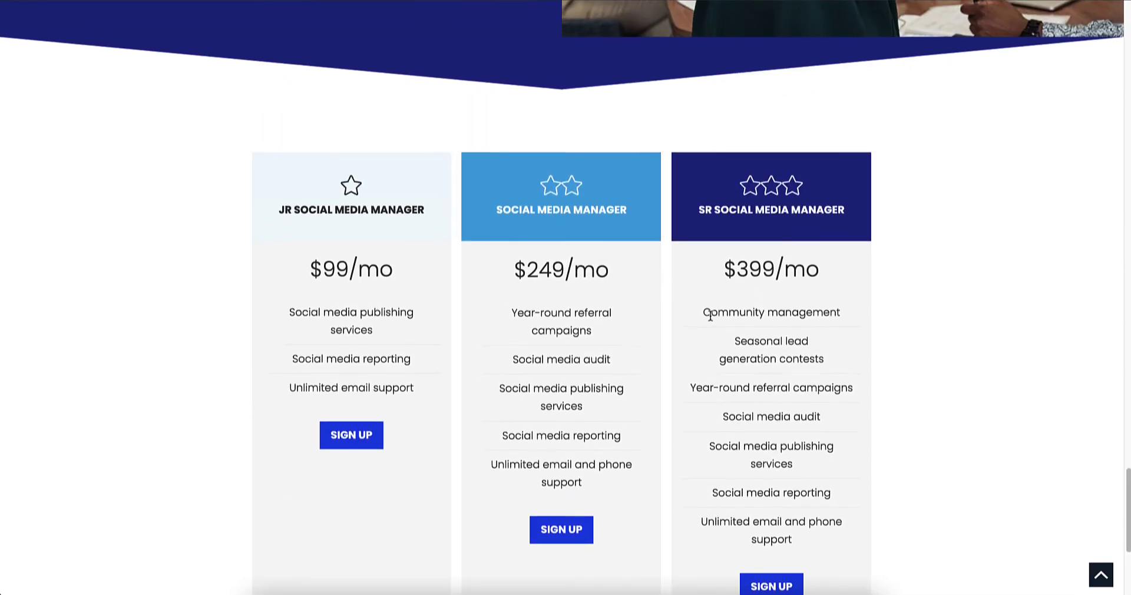
pyautogui.scroll(-1, 719, 399)
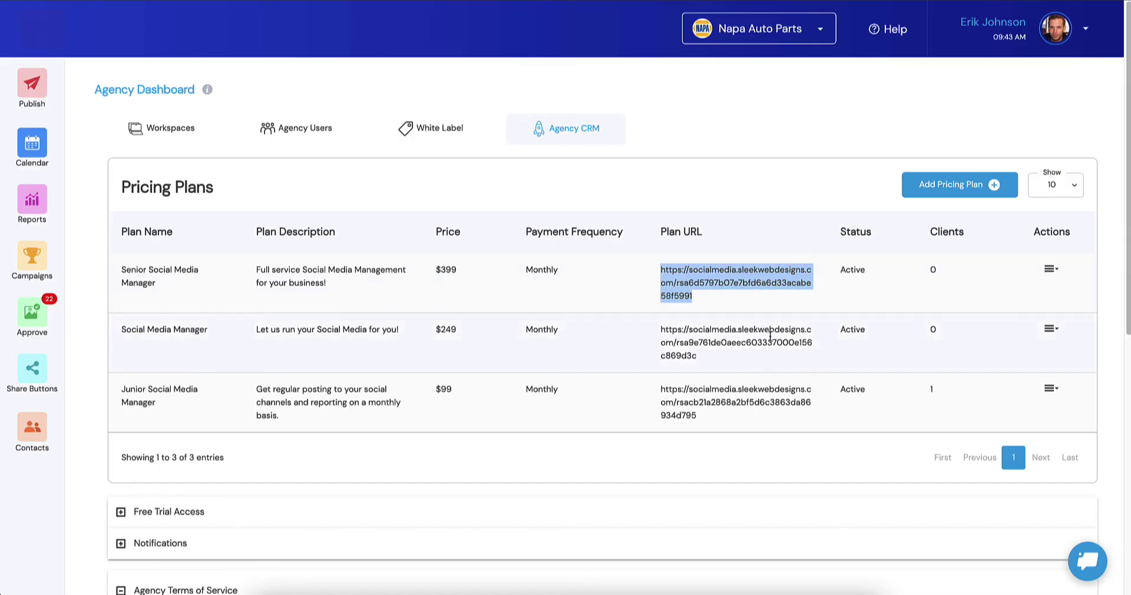
pyautogui.moveTo(754, 357); pyautogui.dragTo(658, 336)
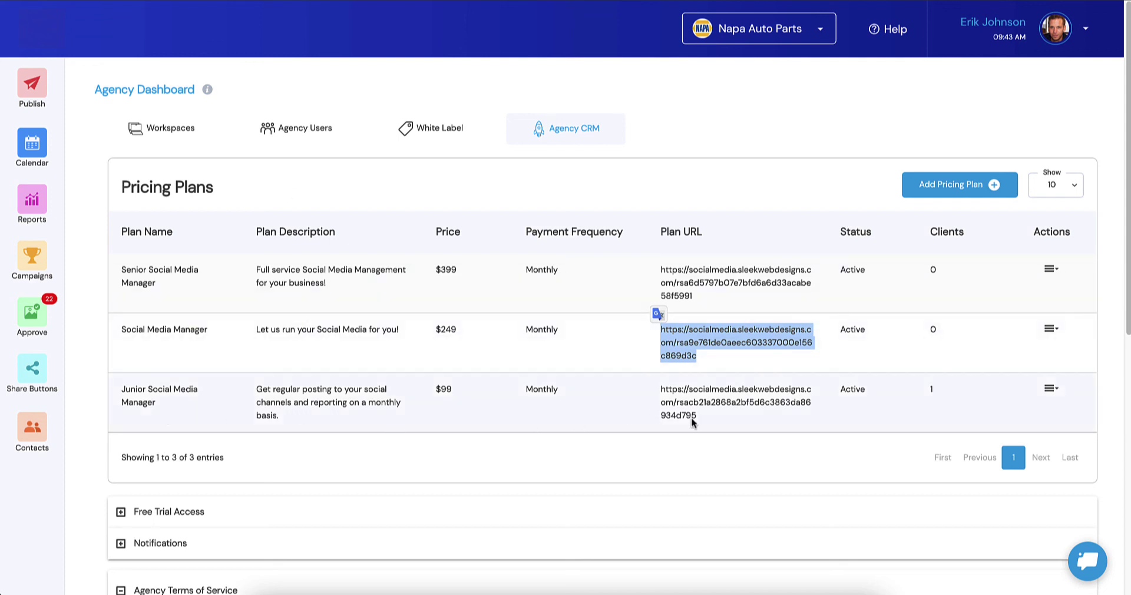
pyautogui.moveTo(713, 421); pyautogui.dragTo(664, 391)
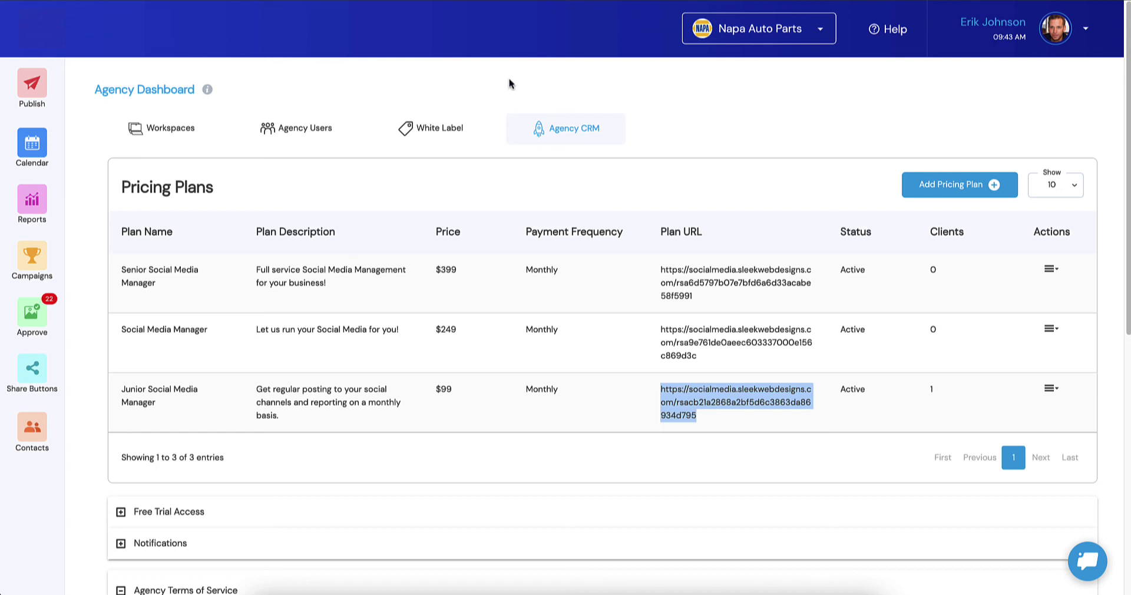
pyautogui.click(502, 70)
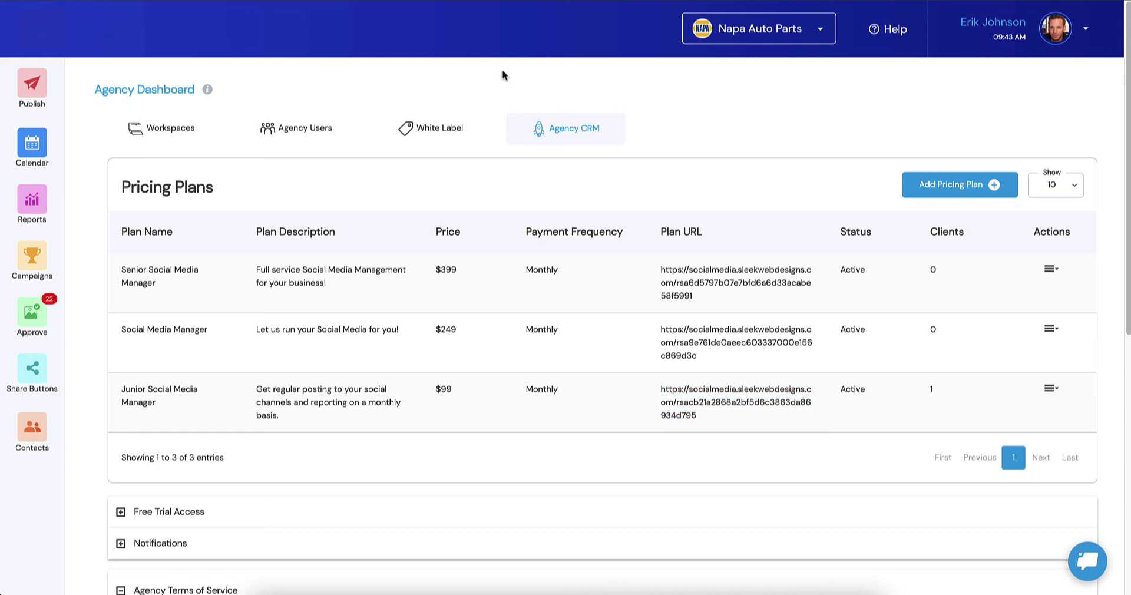